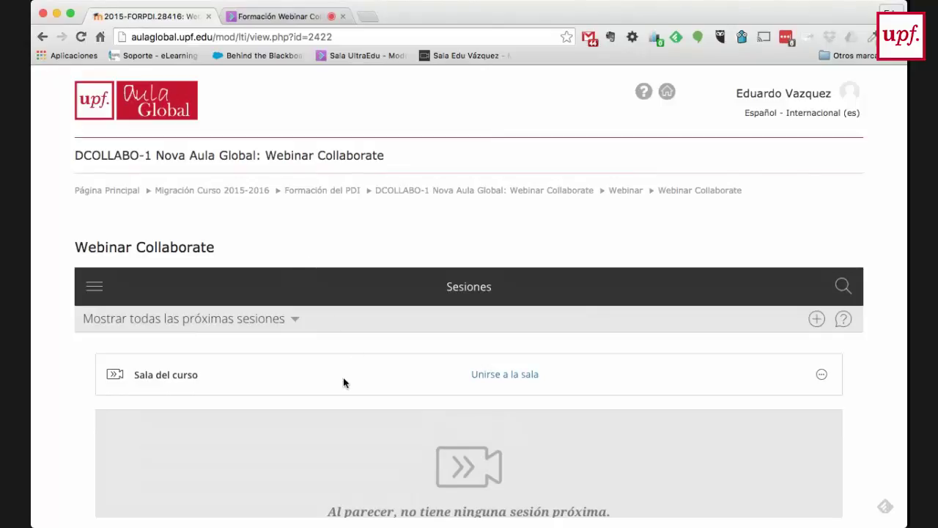
Create a new session named "Sesión Tema 1".
click(816, 320)
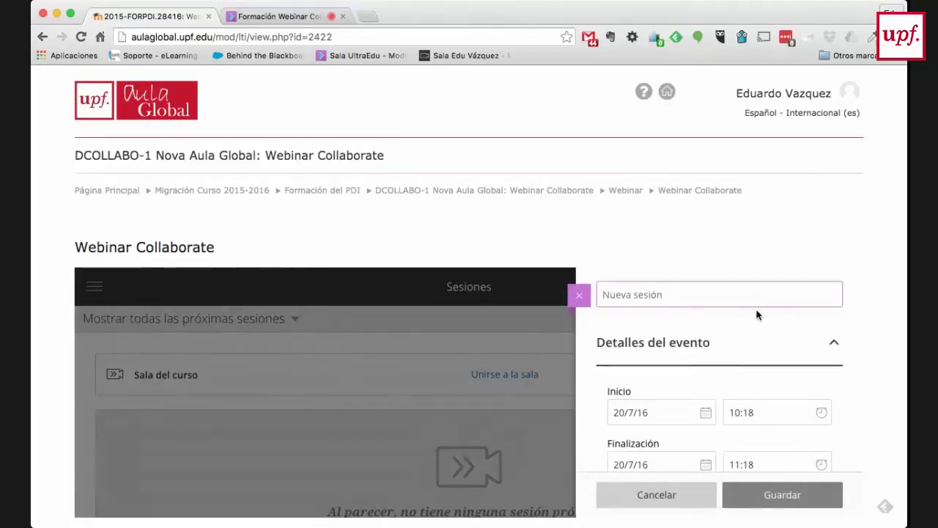
text(Sesión Tema )
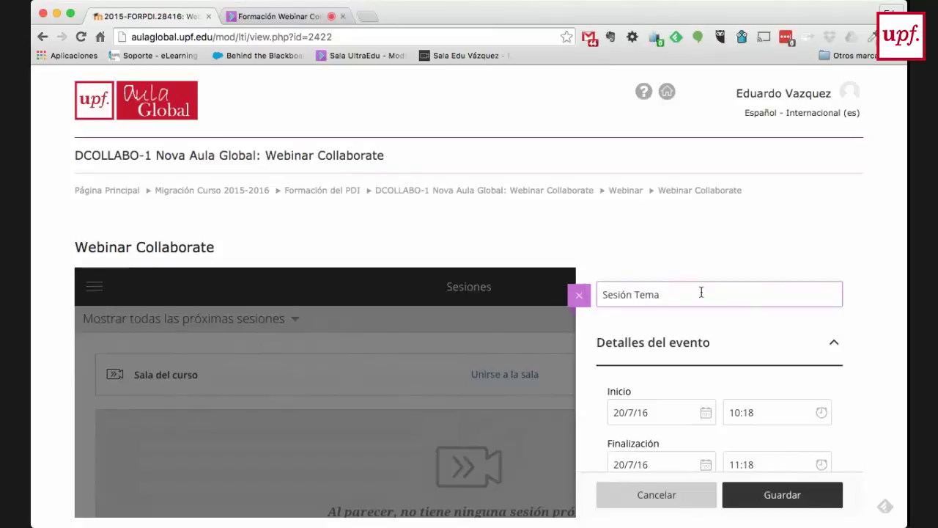
text(1)
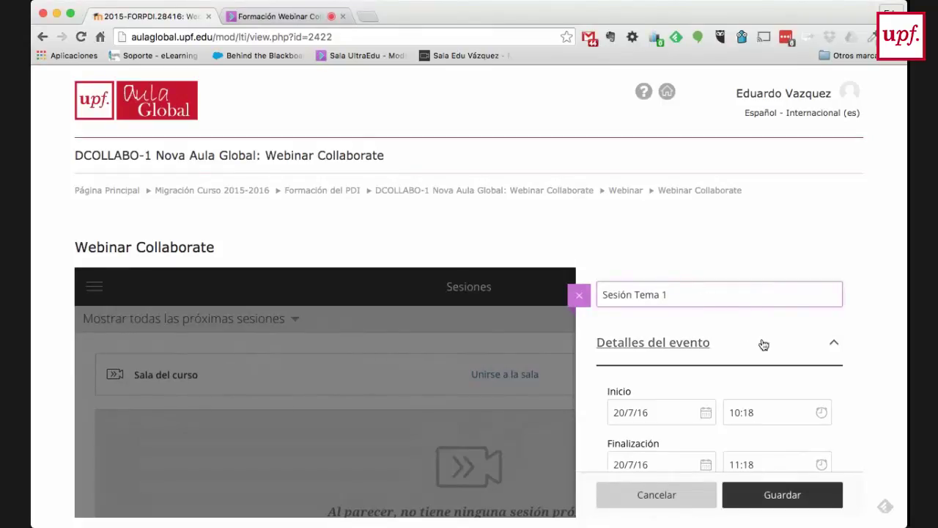
key(Return)
Set the start time of Sesión Tema 1 to 11:00.
scroll(809, 355, down, 2)
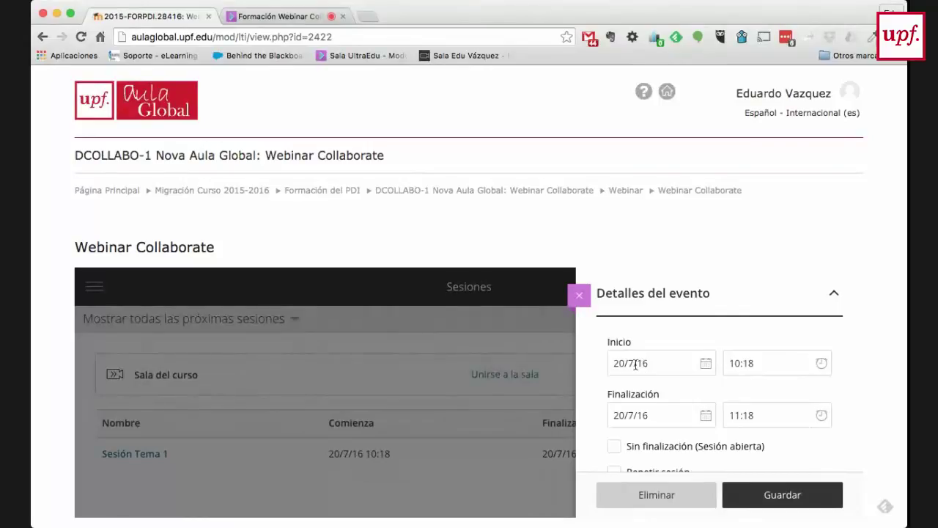
click(822, 365)
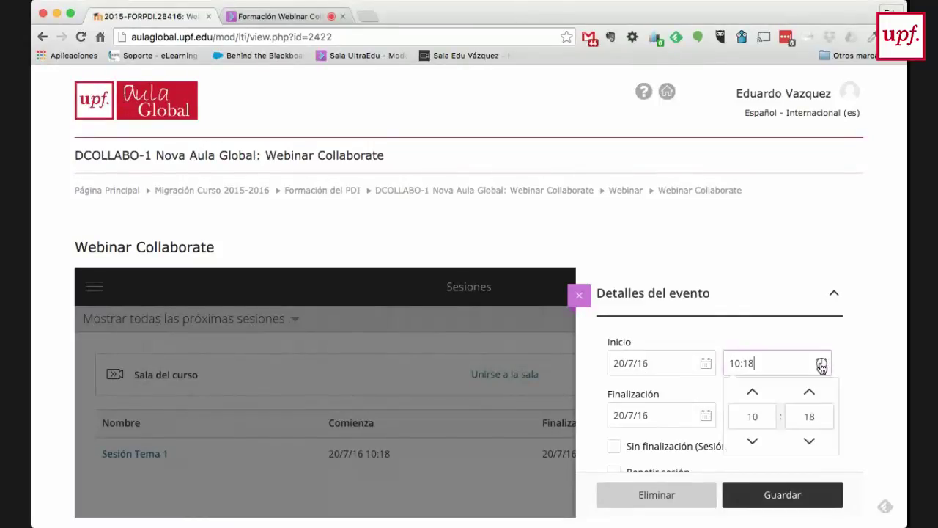
click(752, 394)
click(797, 415)
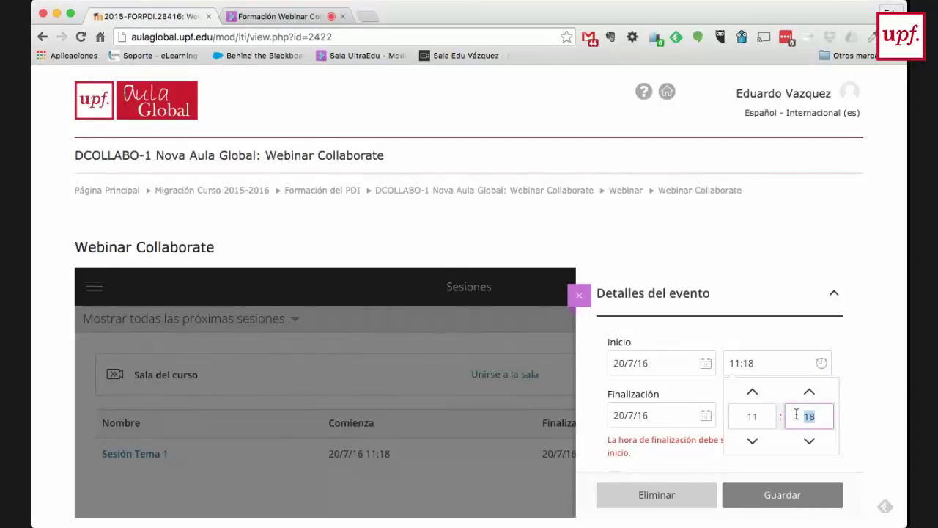
text(00)
click(841, 343)
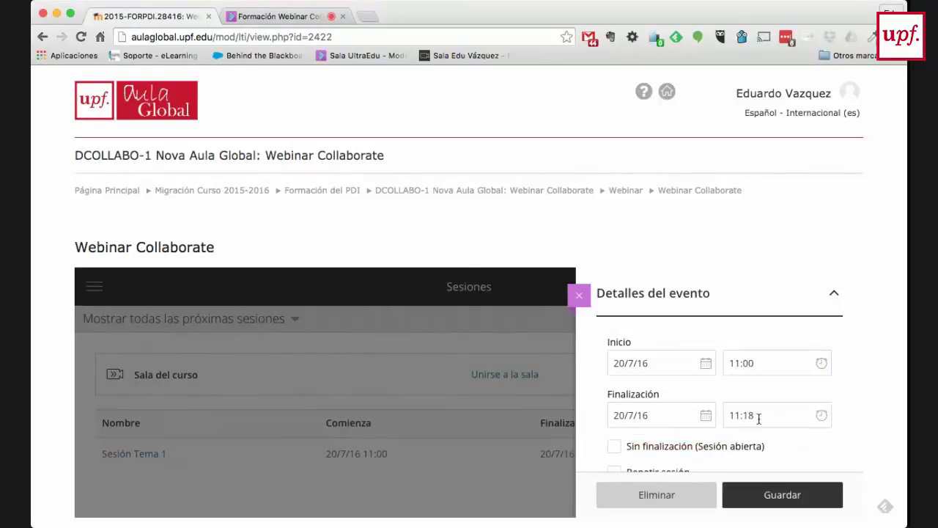
Set the session's end time to 11:30.
click(821, 414)
click(801, 362)
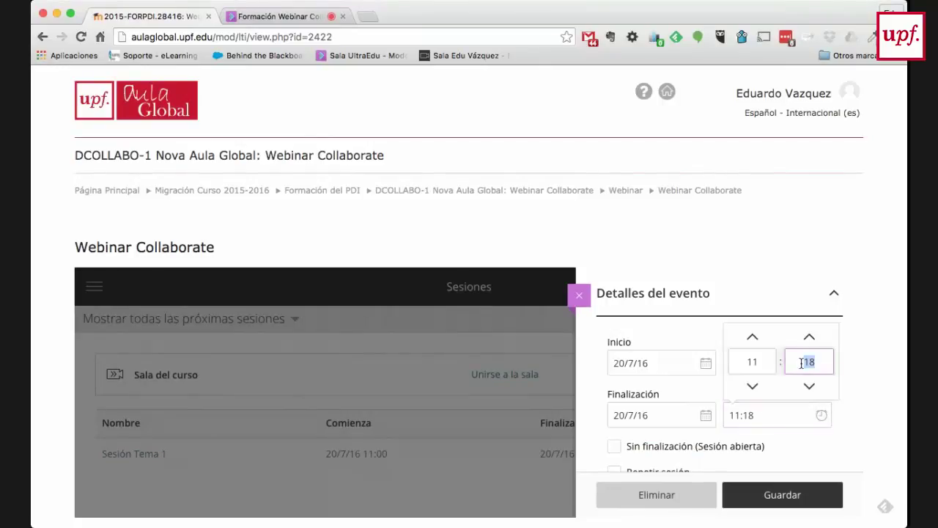
text(30)
click(861, 368)
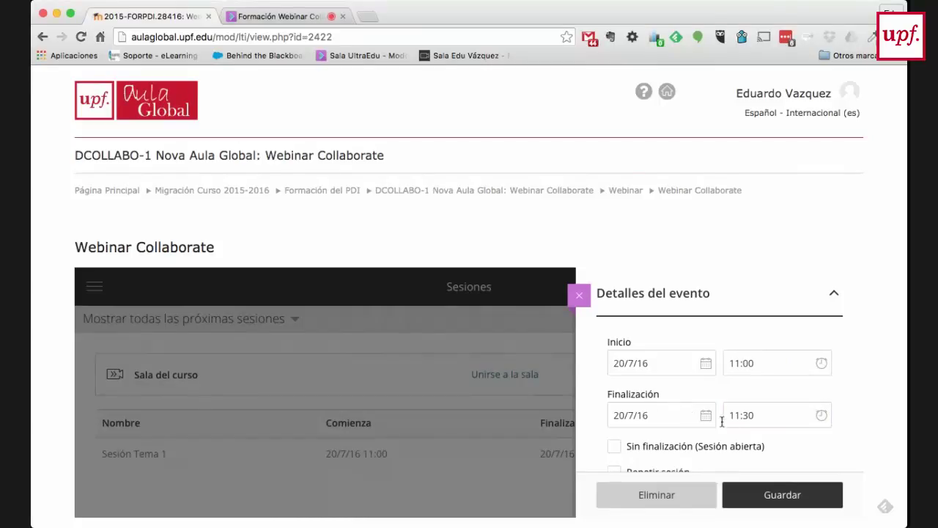
Try the "Sin finalización (Sesión abierta)" option for a session without an end time.
scroll(729, 422, down, 4)
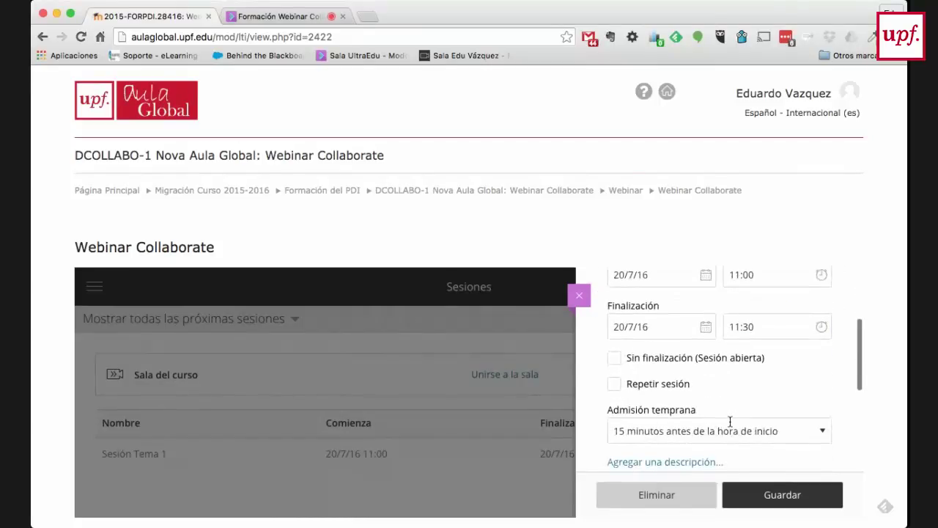
click(614, 359)
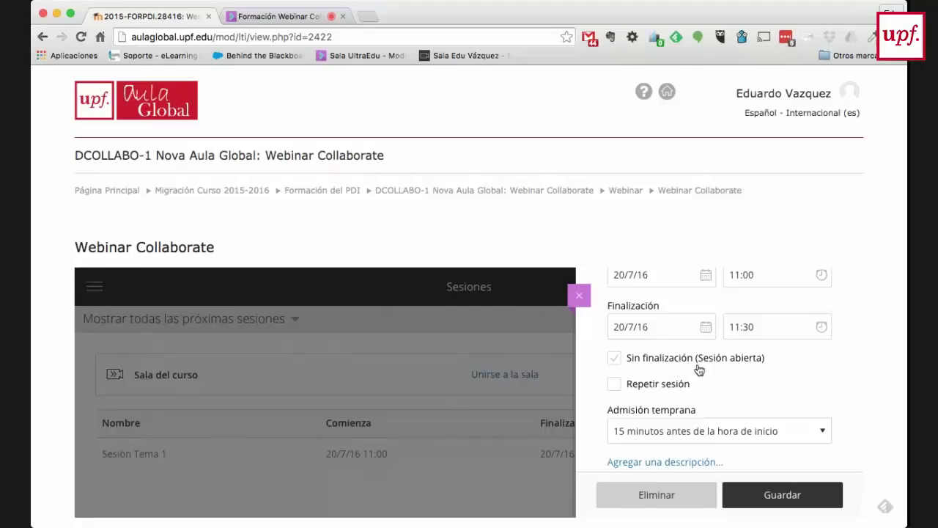
scroll(697, 371, up, 3)
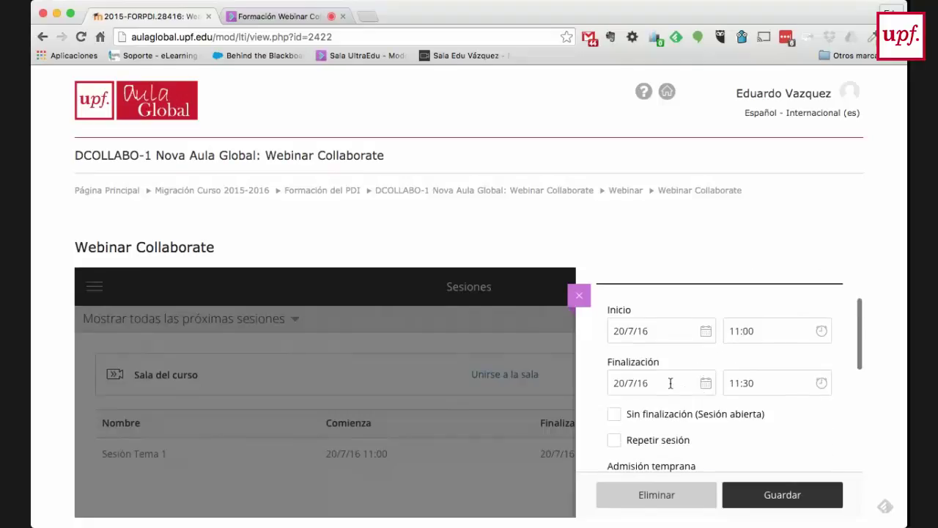
Enable "Repetir sesión" and set the session to repeat monthly, every 2 months.
scroll(670, 383, down, 3)
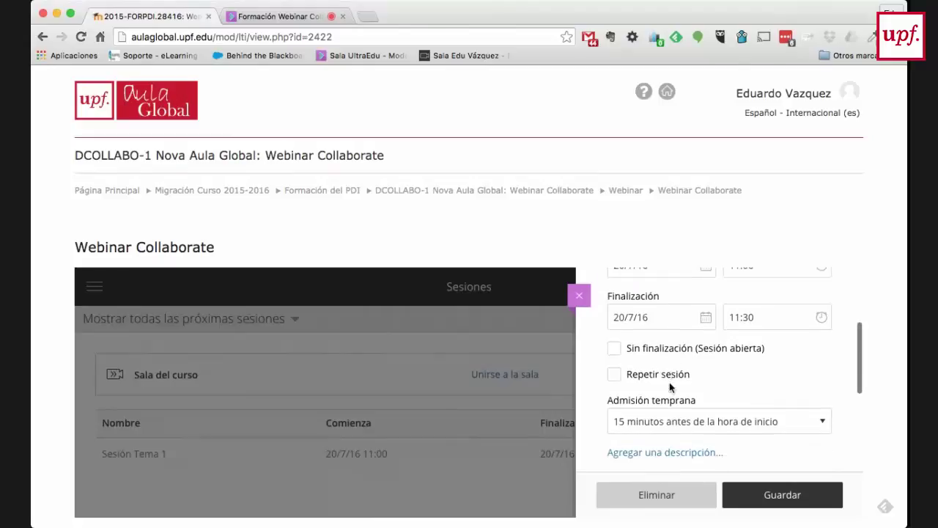
click(614, 375)
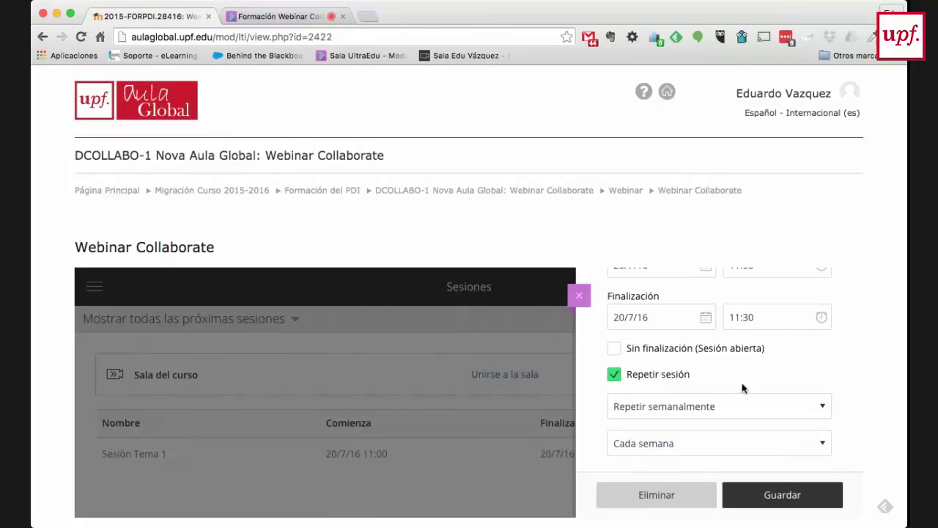
scroll(782, 378, down, 2)
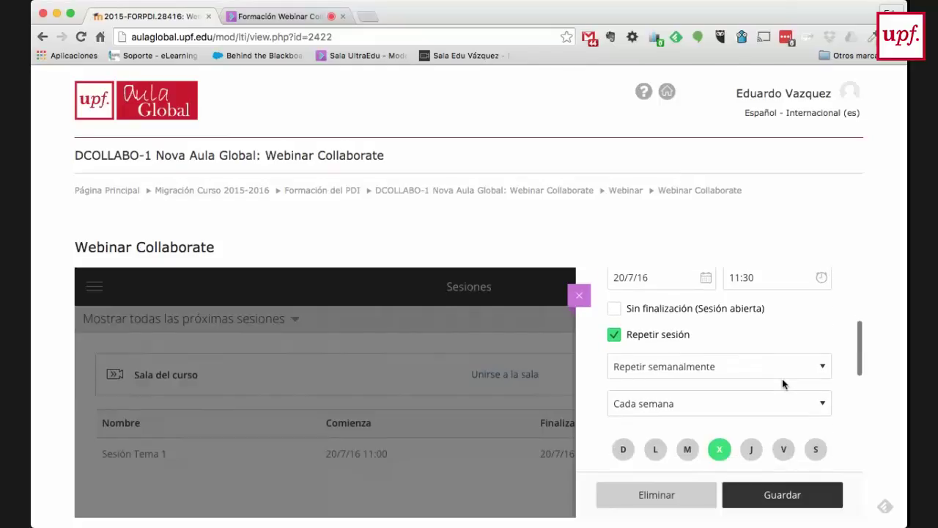
click(820, 367)
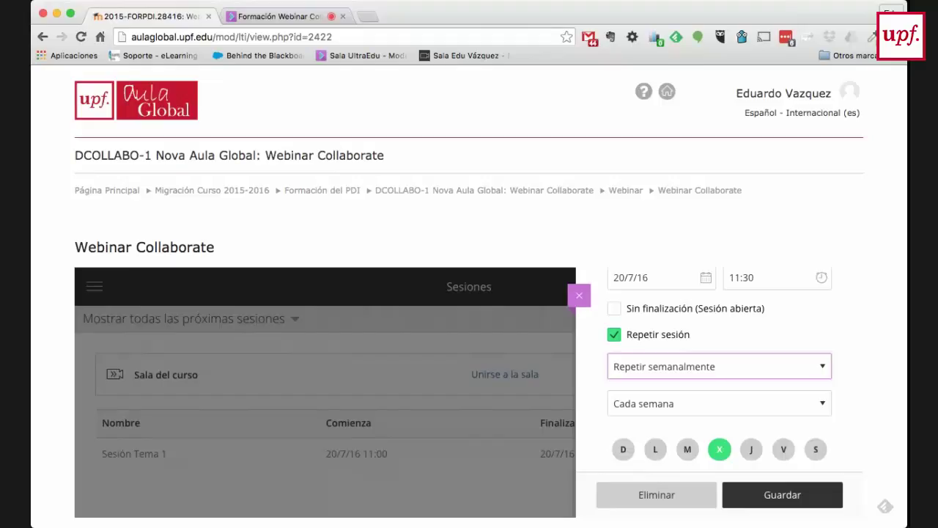
click(708, 377)
click(819, 402)
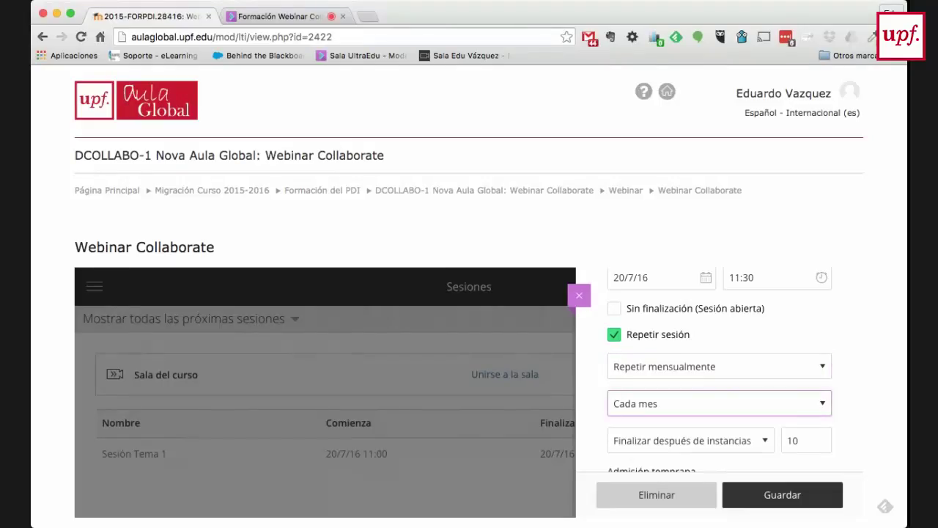
click(790, 415)
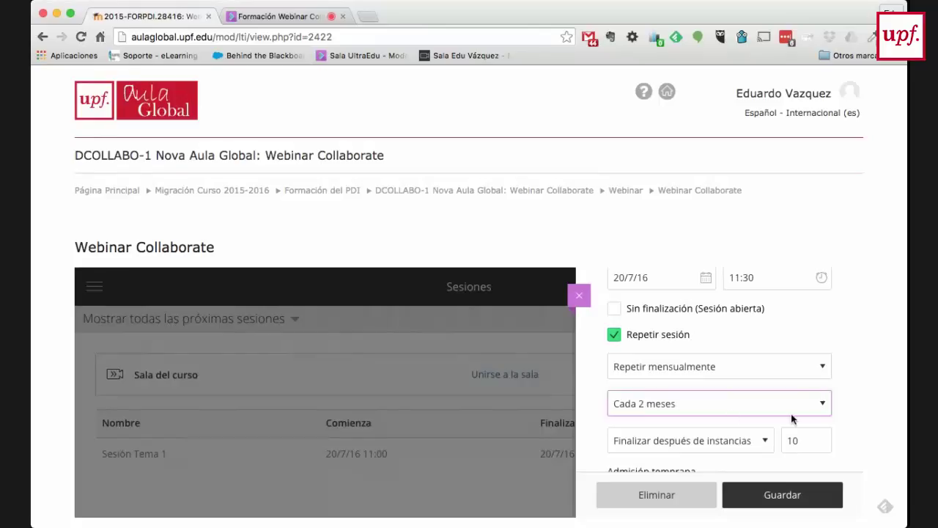
Turn off the repetition of the session.
scroll(833, 415, down, 1)
scroll(834, 417, down, 1)
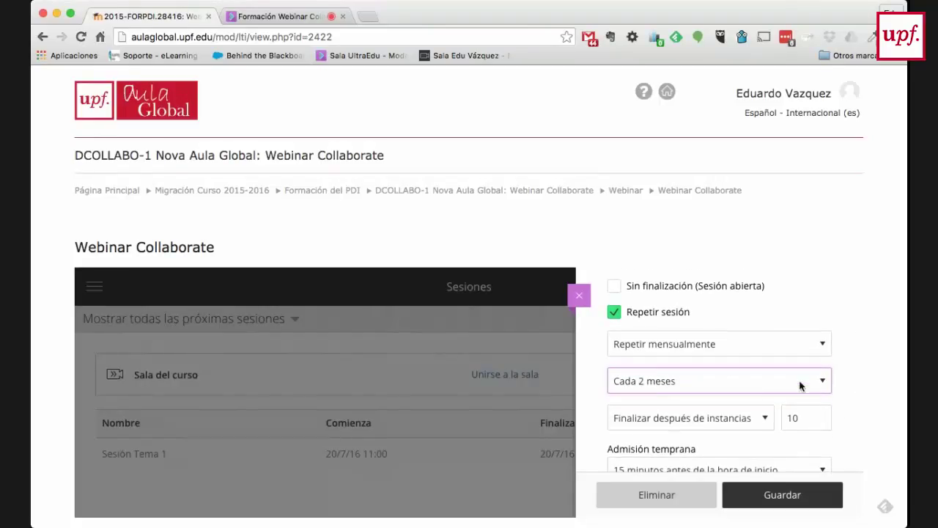
scroll(614, 316, up, 1)
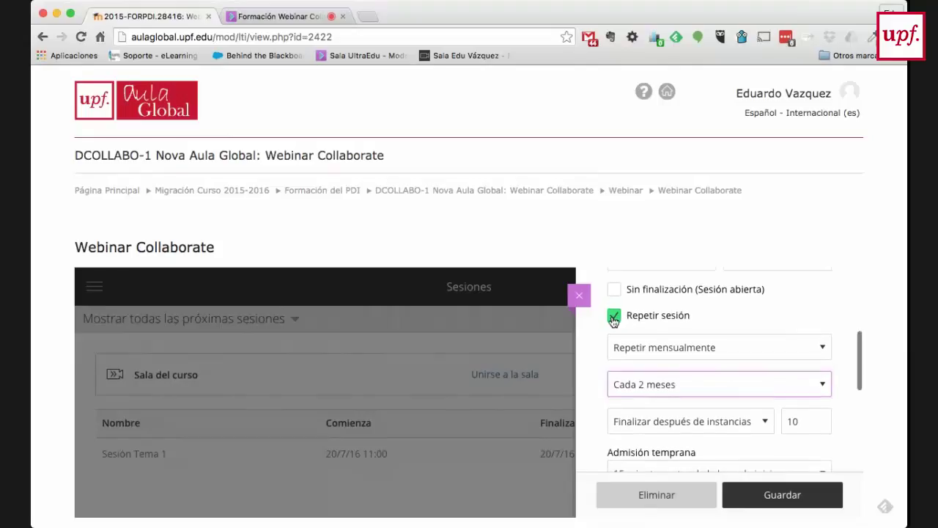
click(614, 317)
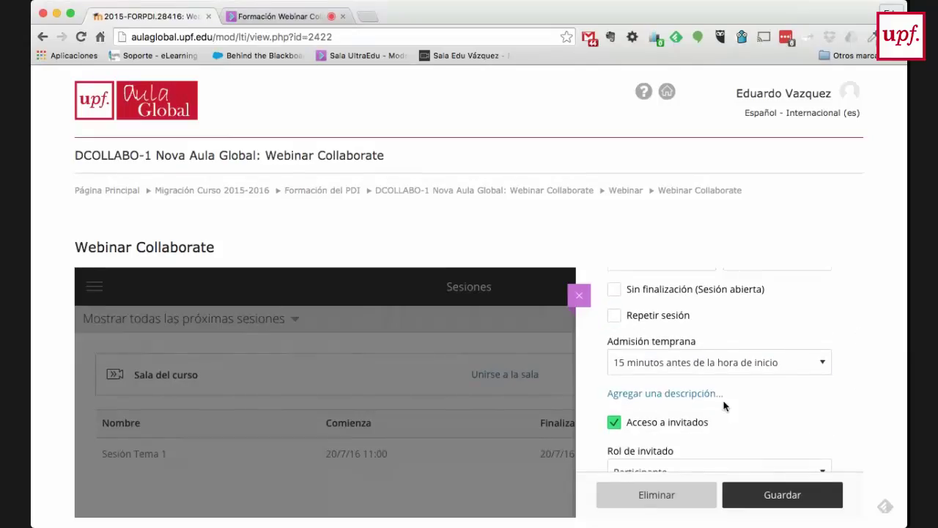
Examine the early admission and guest access options in the event details, and select the guest link.
scroll(724, 406, up, 3)
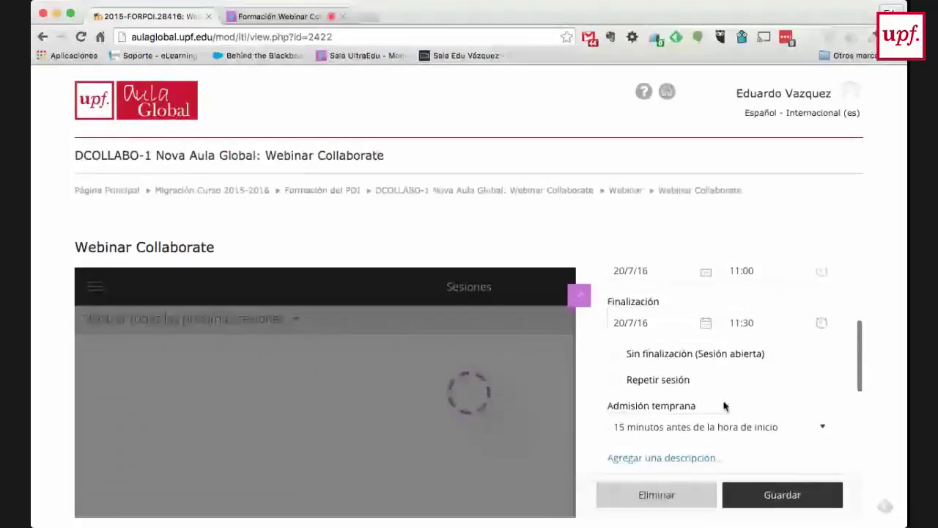
scroll(723, 405, down, 4)
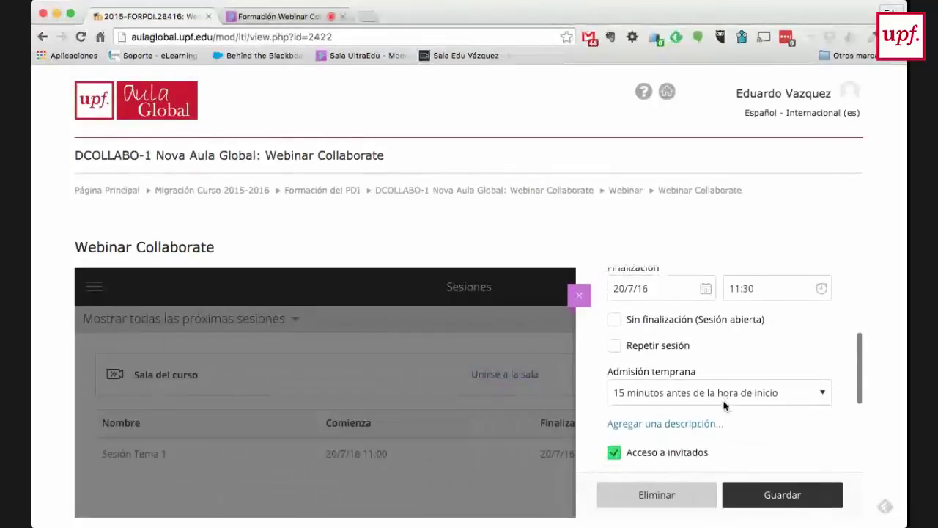
scroll(722, 404, down, 3)
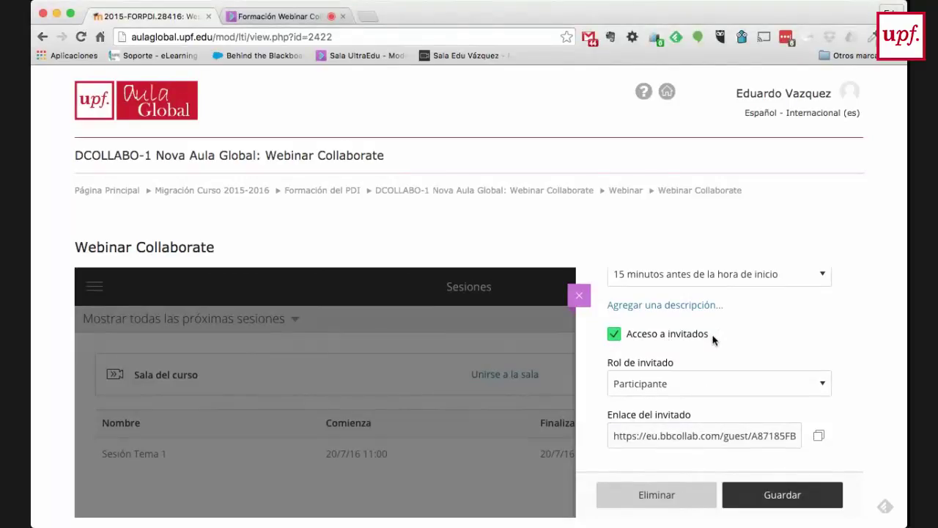
scroll(804, 361, down, 1)
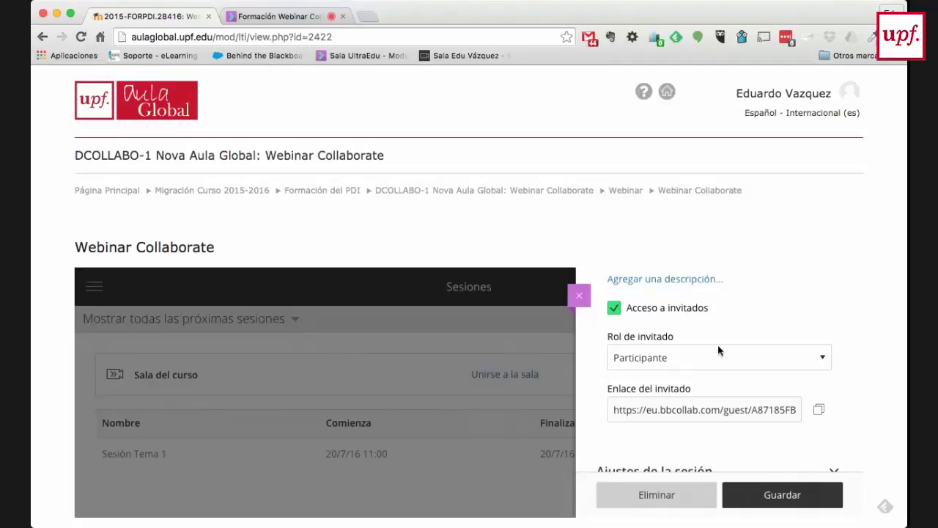
click(673, 415)
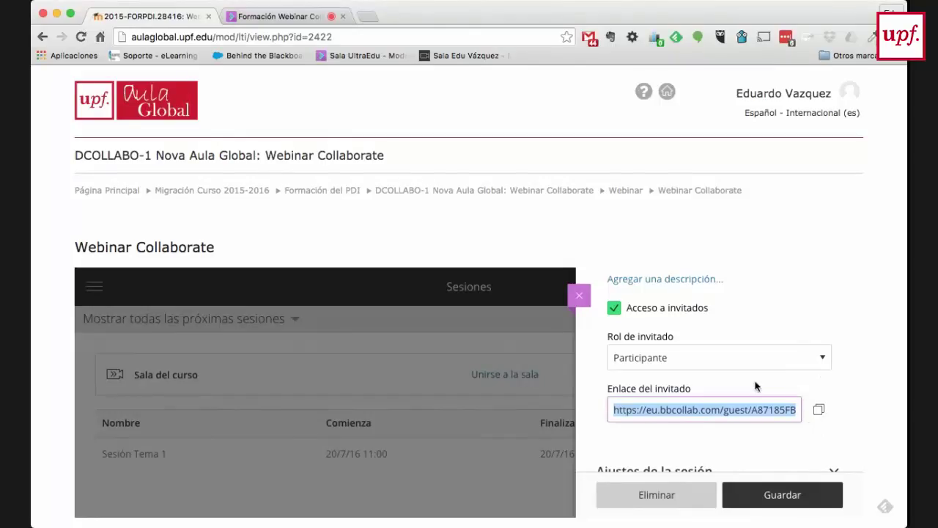
scroll(733, 360, down, 1)
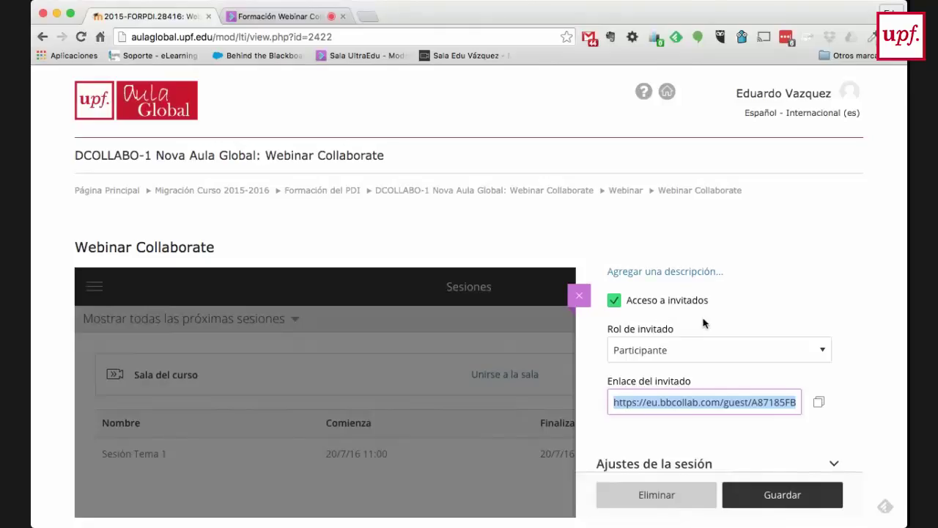
scroll(784, 349, down, 1)
Collapse and reopen the event details to review the guest access settings again.
scroll(784, 350, up, 6)
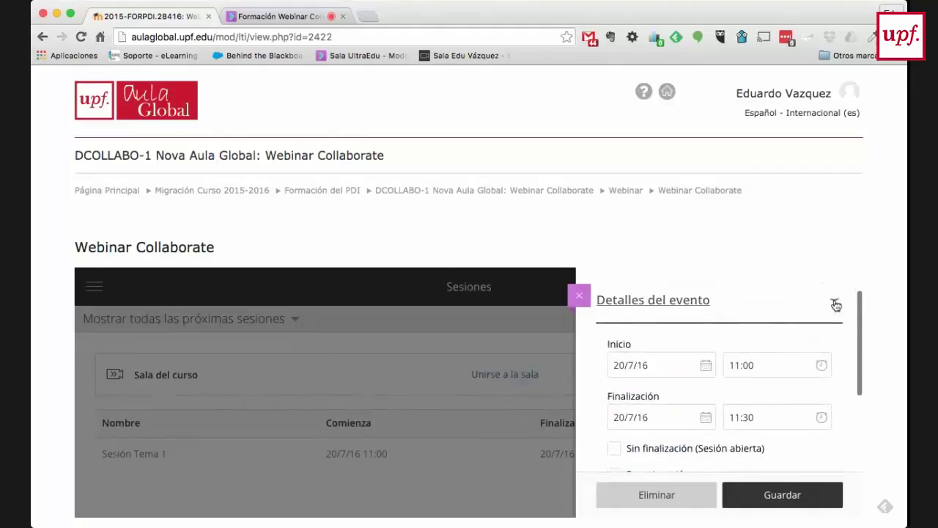
click(834, 300)
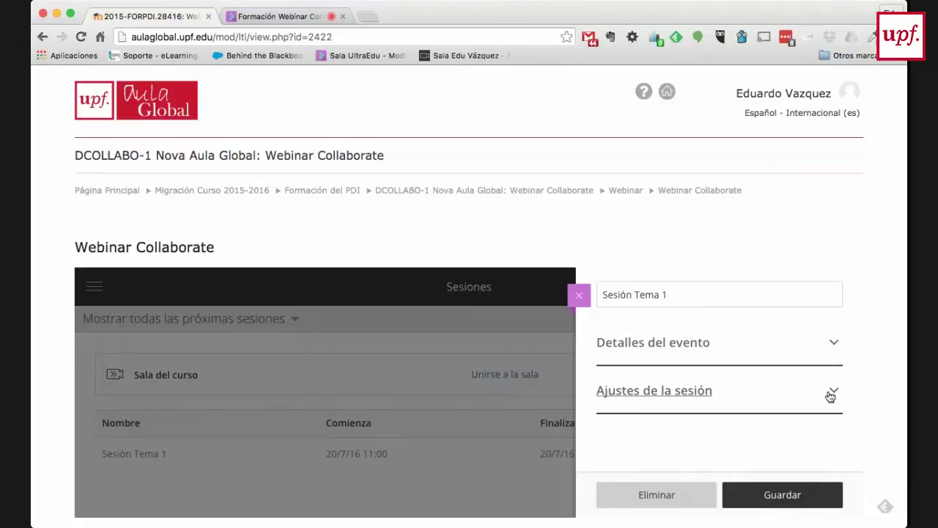
click(833, 342)
scroll(836, 346, down, 3)
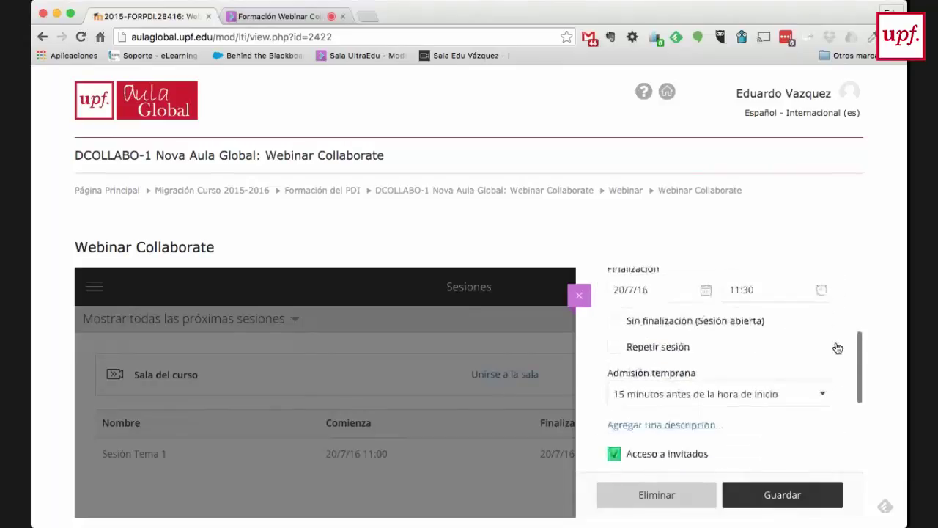
scroll(835, 347, down, 3)
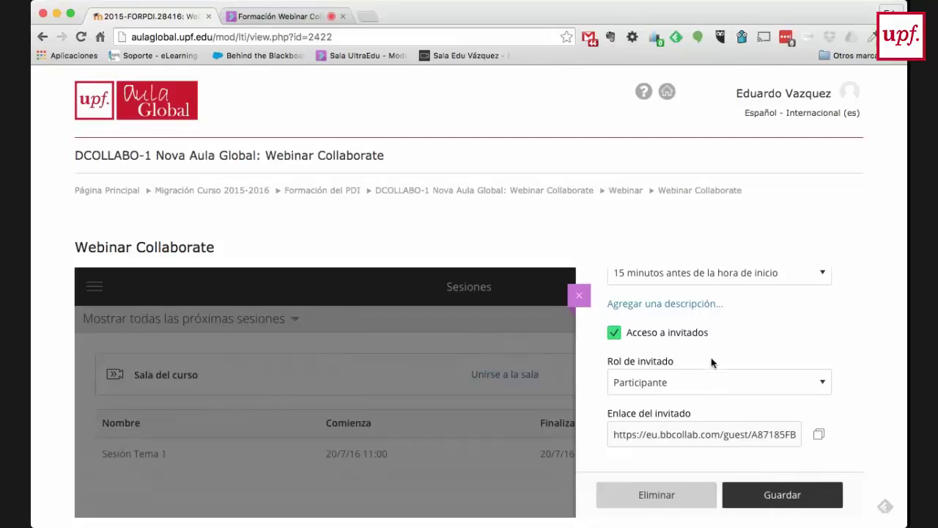
Collapse the event details and expand "Ajustes de la sesión" to examine the recording and moderator options.
scroll(708, 354, up, 10)
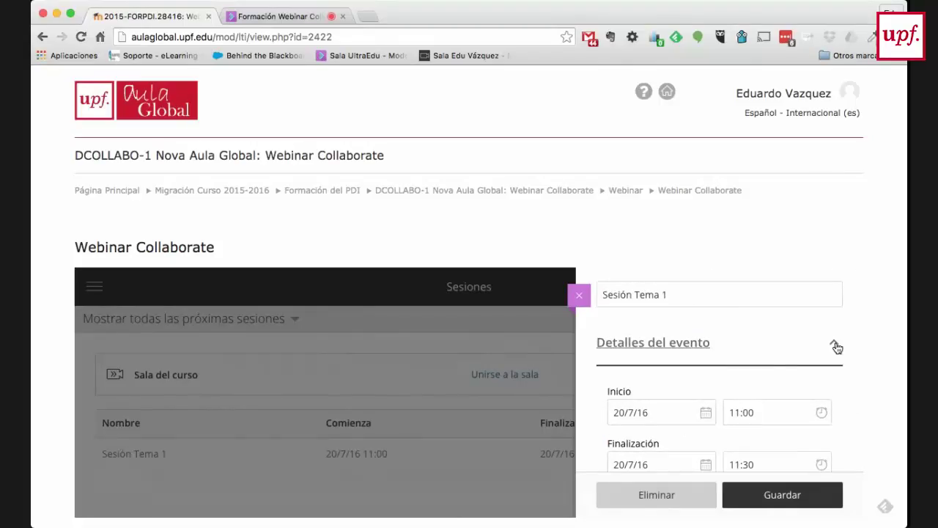
click(835, 346)
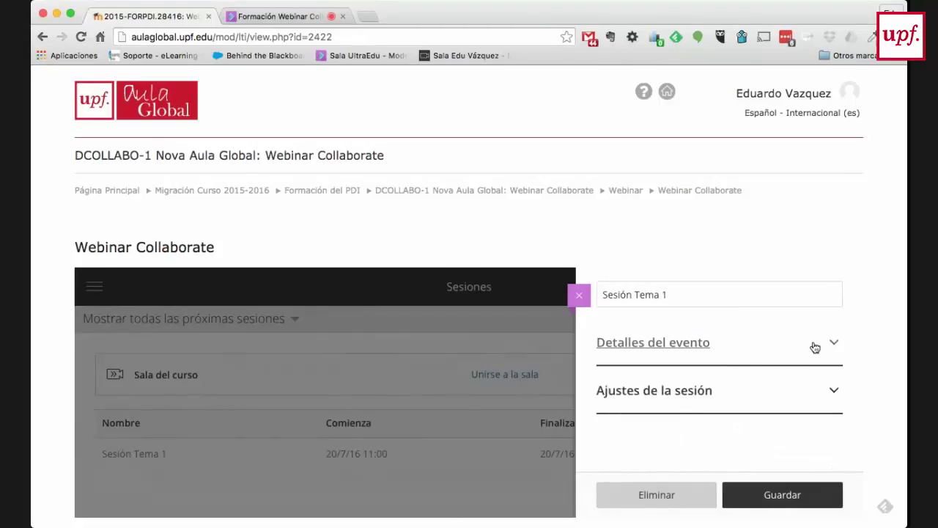
click(833, 392)
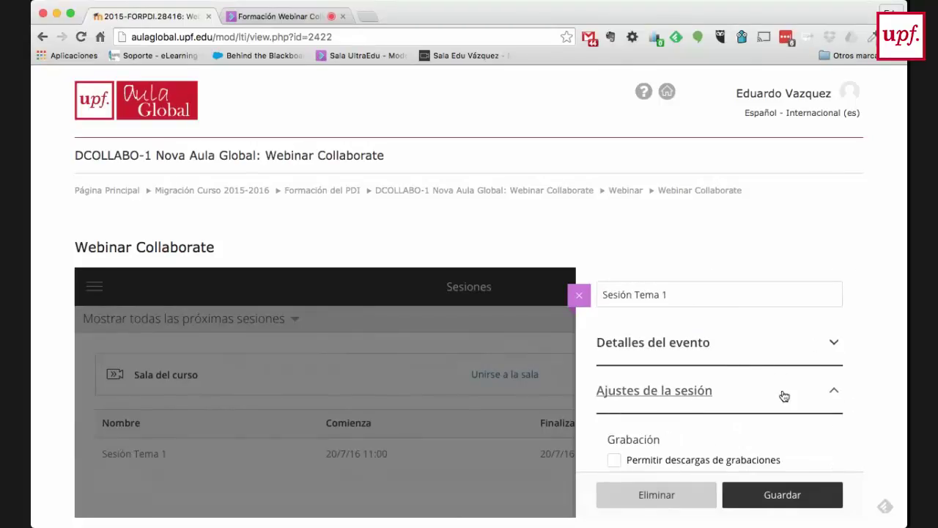
scroll(784, 396, down, 3)
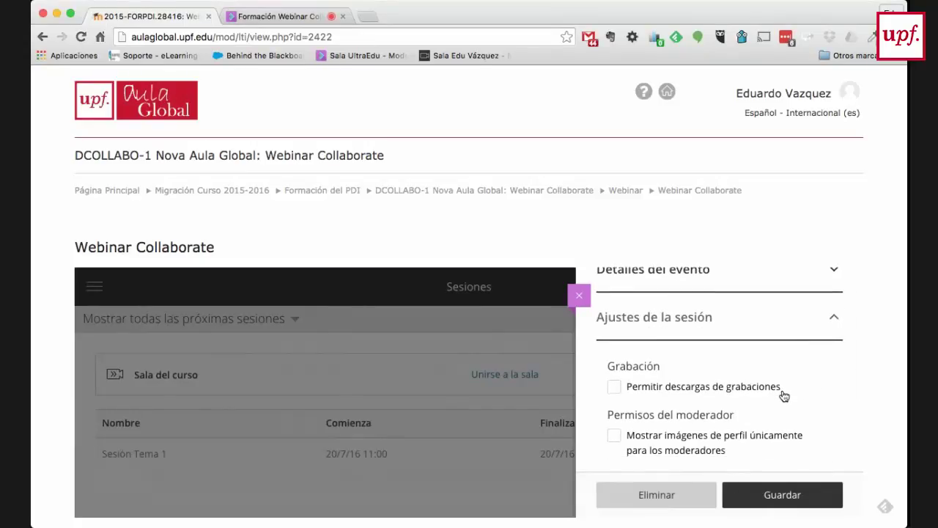
Allow recording downloads in the session settings of "Sesión Tema 1", check the participant permissions, and save the session.
click(654, 385)
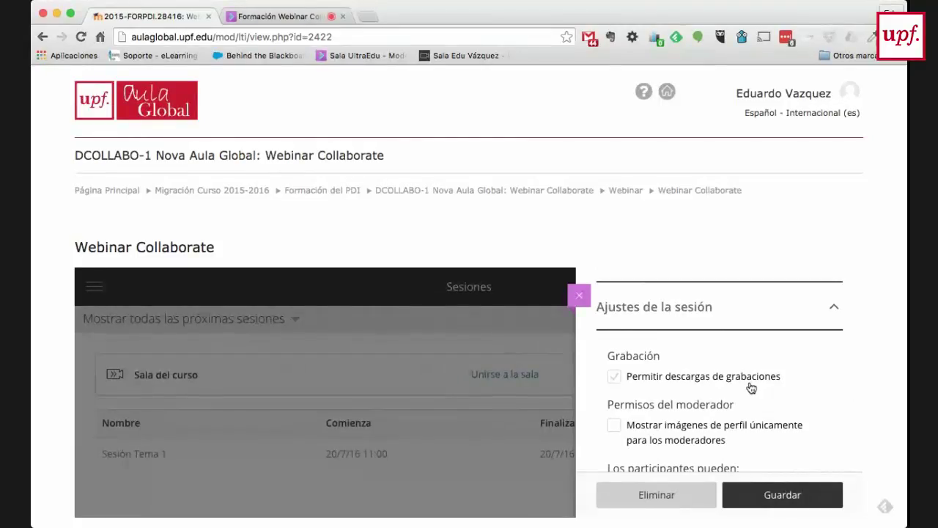
click(750, 386)
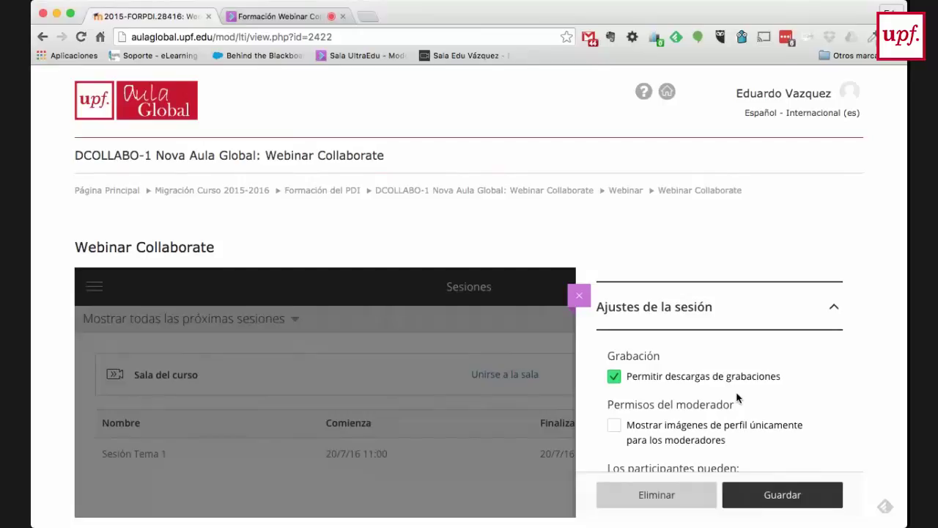
scroll(736, 397, down, 3)
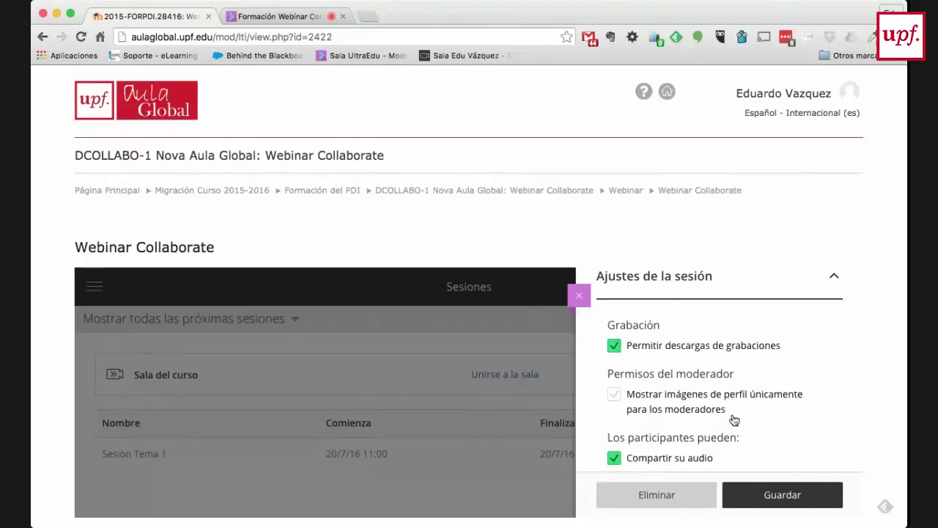
scroll(733, 419, down, 5)
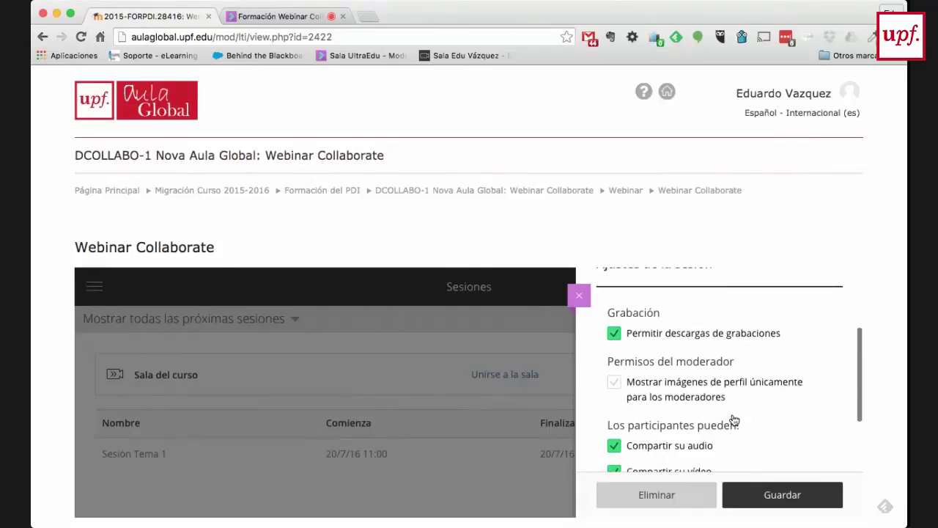
scroll(733, 420, down, 1)
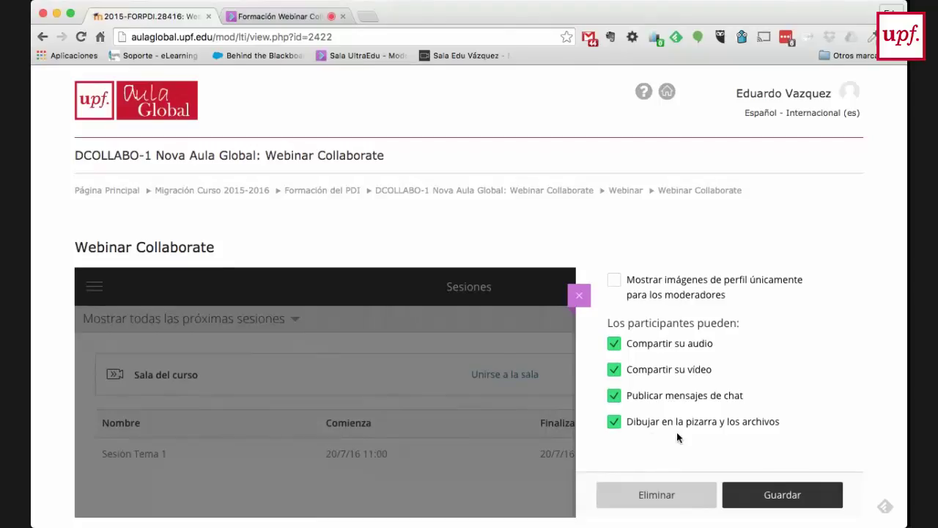
scroll(681, 381, up, 5)
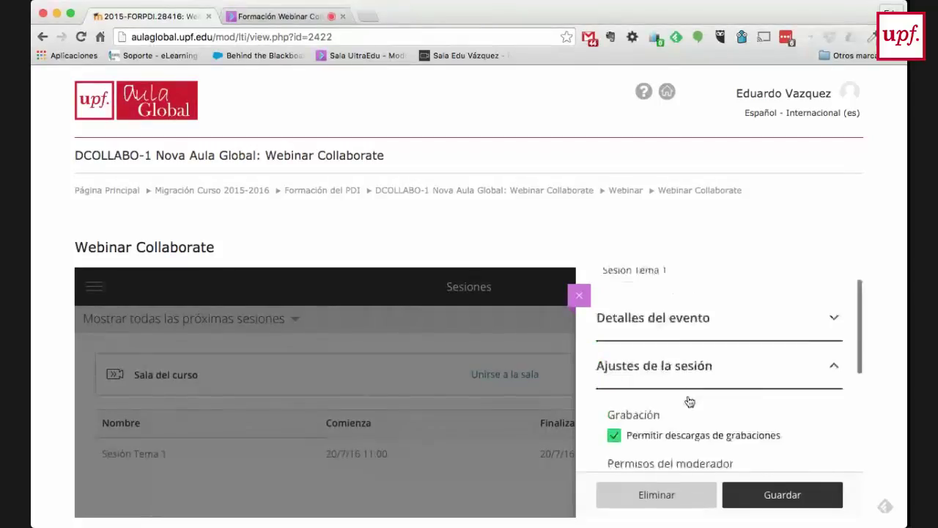
click(834, 392)
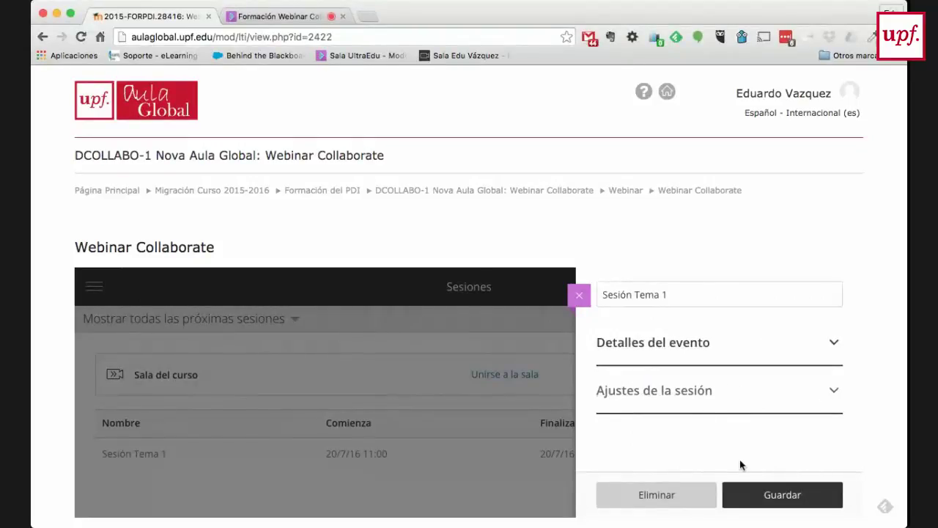
click(786, 497)
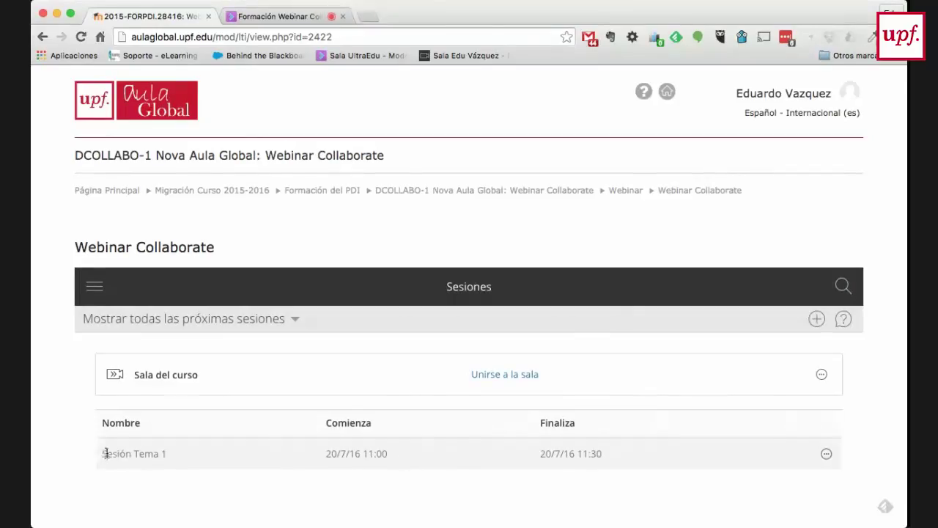
Open the configuration of "Sesión Tema 1" for editing from the list of sessions.
double_click(369, 454)
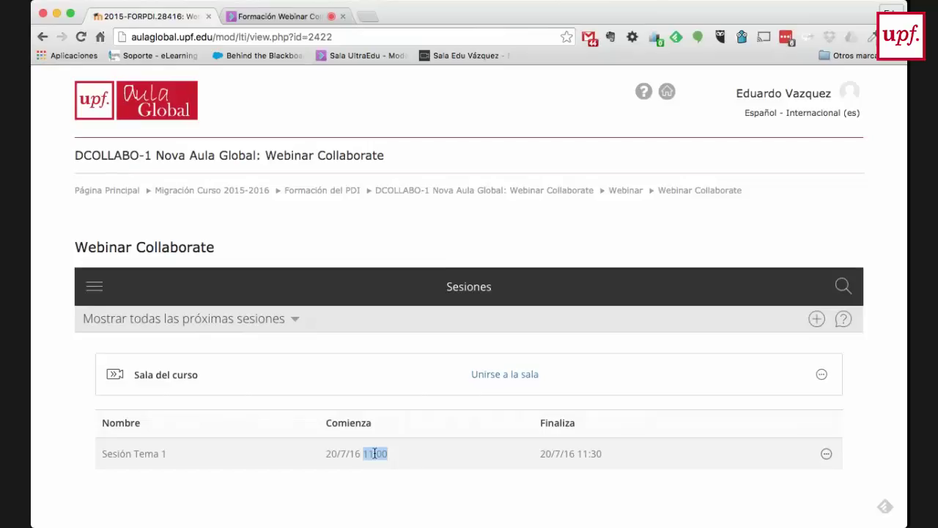
click(377, 489)
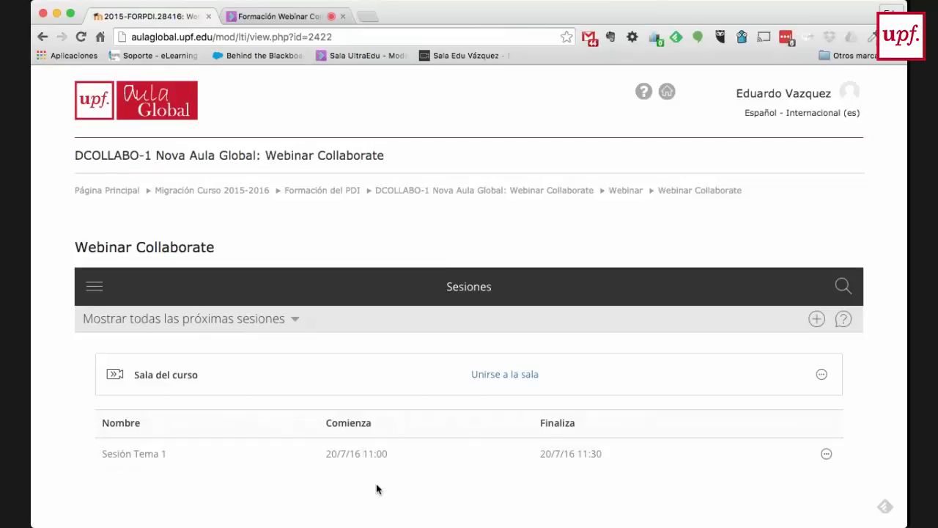
click(827, 456)
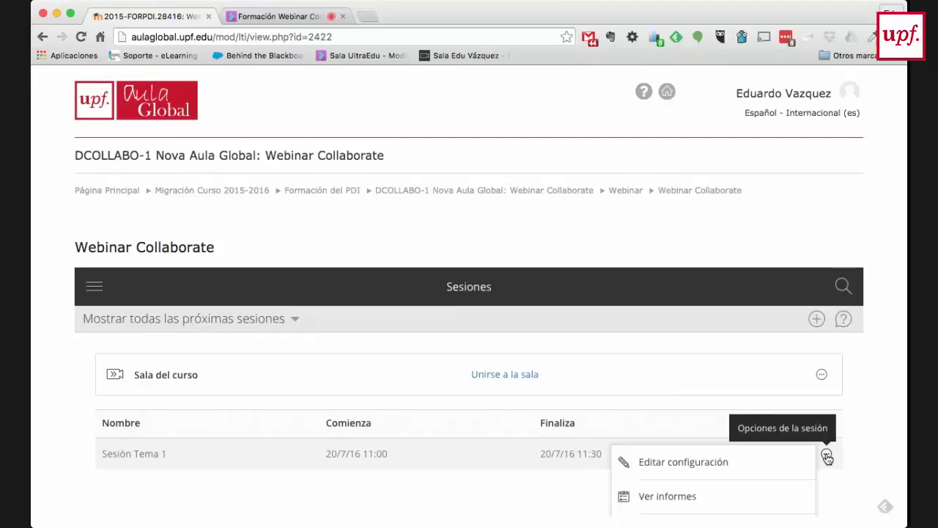
scroll(758, 460, down, 1)
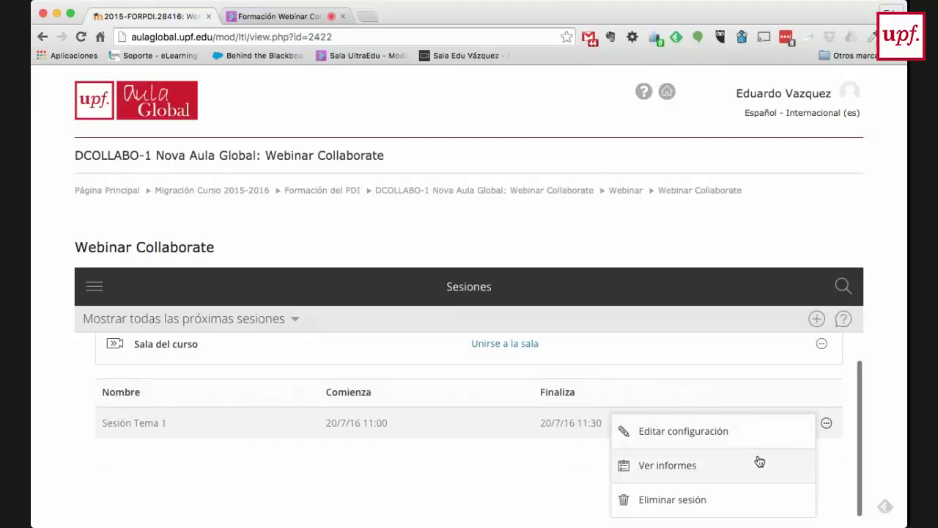
click(689, 433)
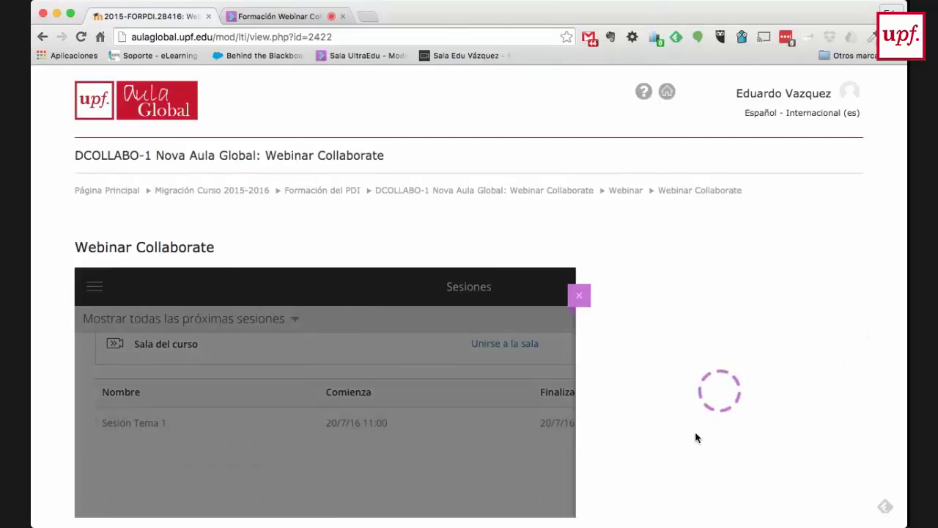
Set the start time of "Sesión Tema 1" to 10:30 and save the session.
click(821, 412)
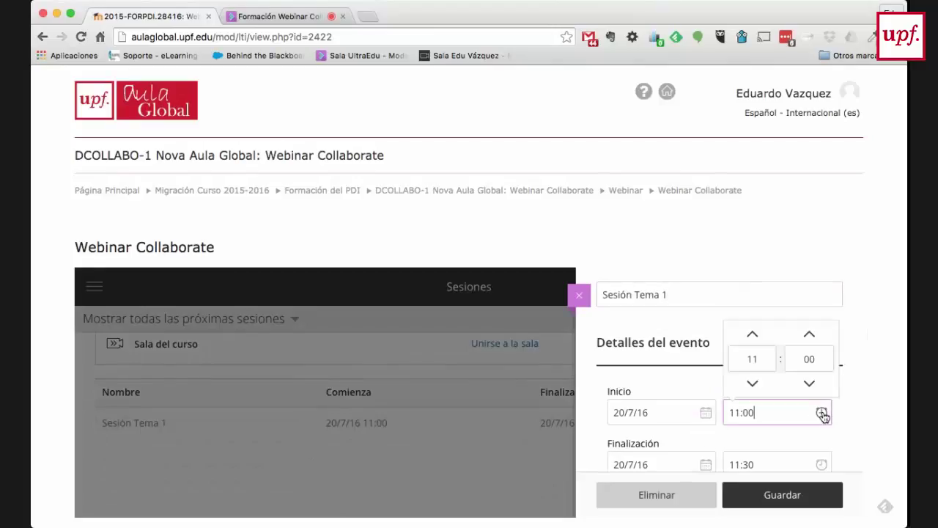
click(753, 359)
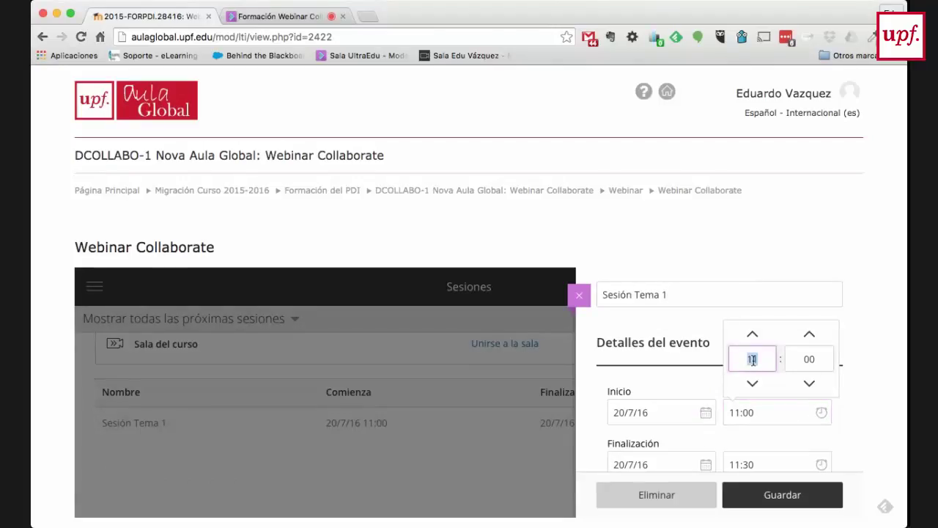
text(0)
key(BackSpace)
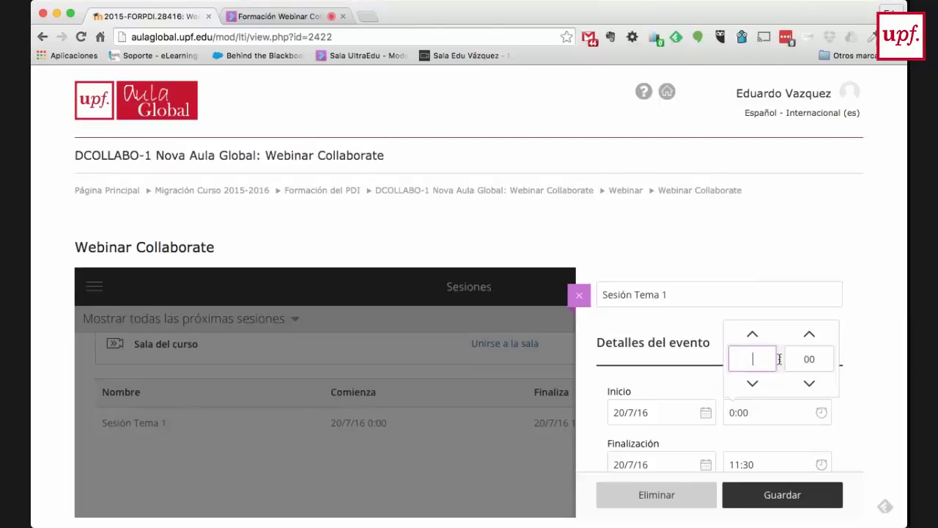
text(10)
click(800, 357)
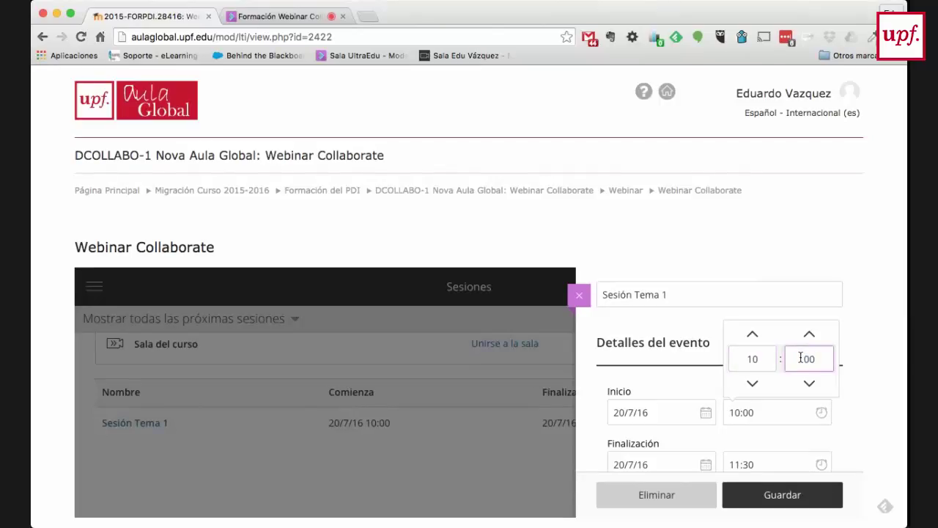
key(BackSpace)
key(BackSpace)
text(30)
click(853, 417)
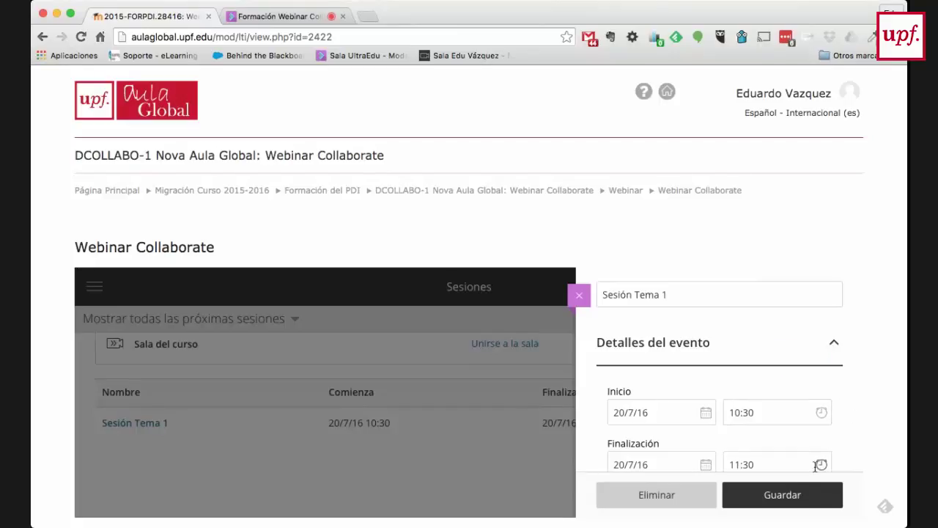
click(796, 495)
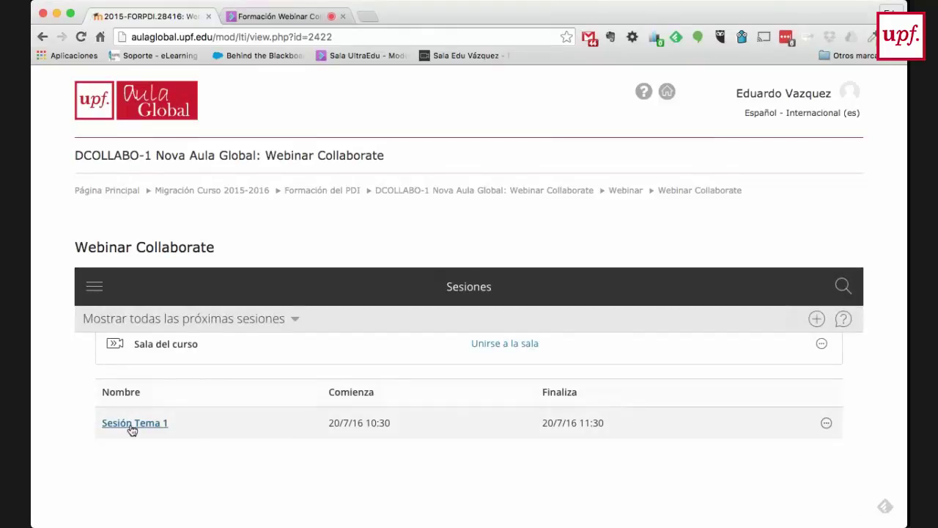
Examine the options available for the course room "Sala del curso" and close them.
scroll(439, 458, up, 1)
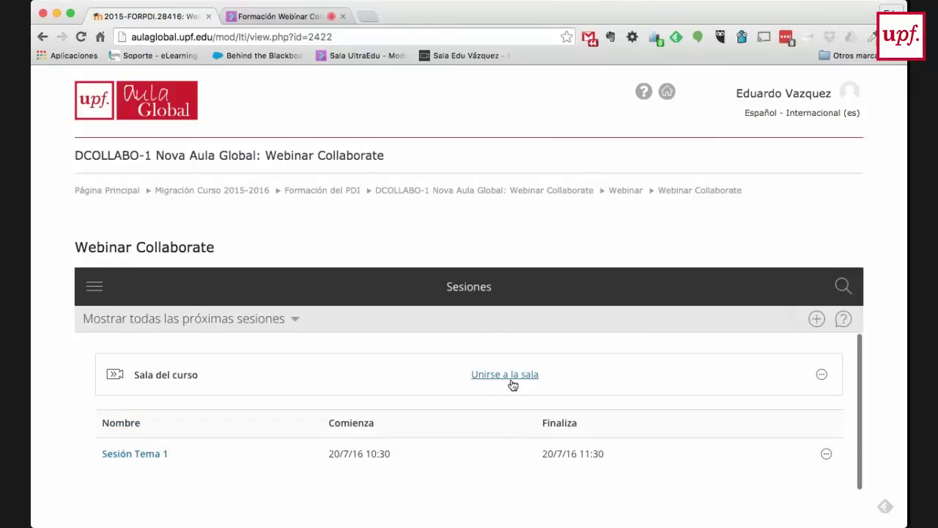
click(821, 376)
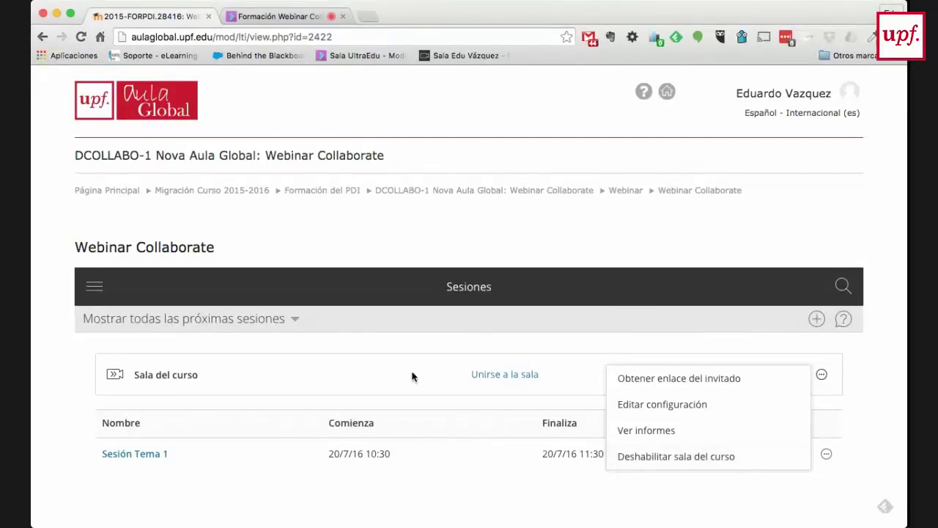
click(241, 477)
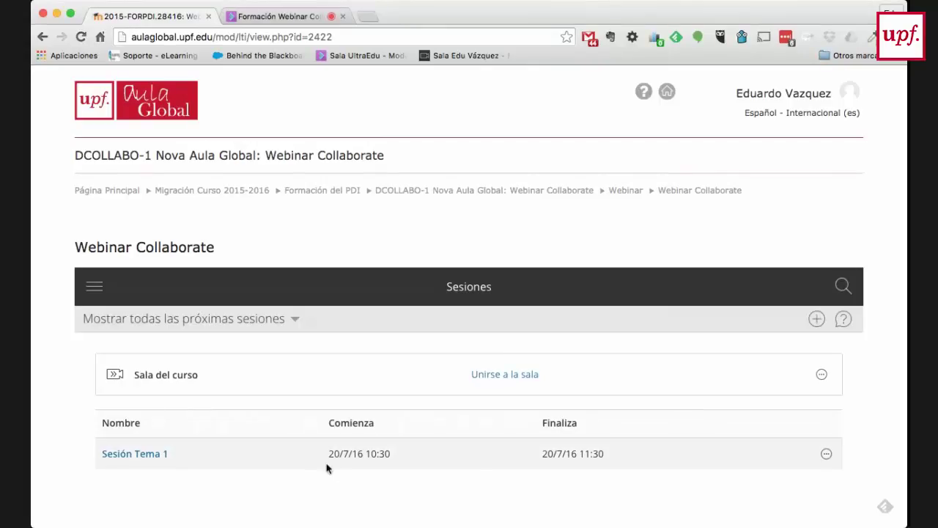
Join "Sesión Tema 1" from the list of sessions and return to the Webinar Collaborate page.
click(135, 455)
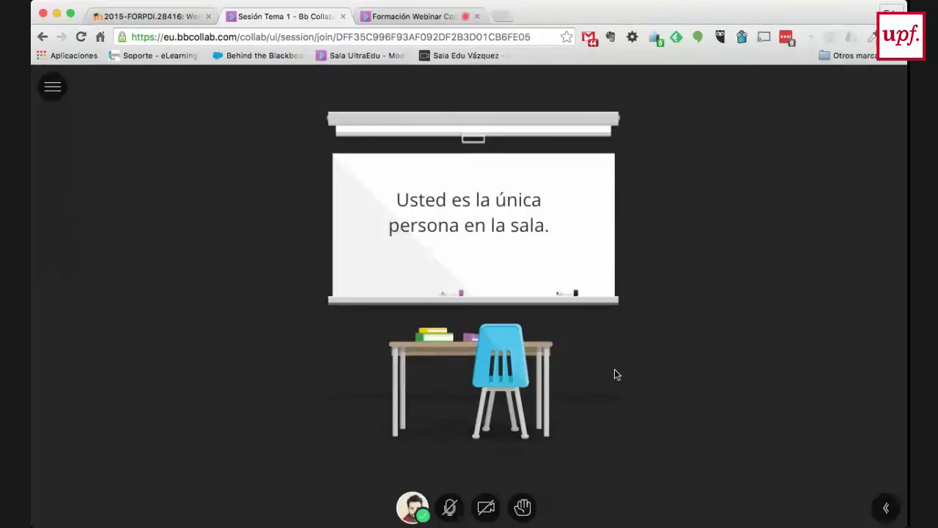
click(145, 19)
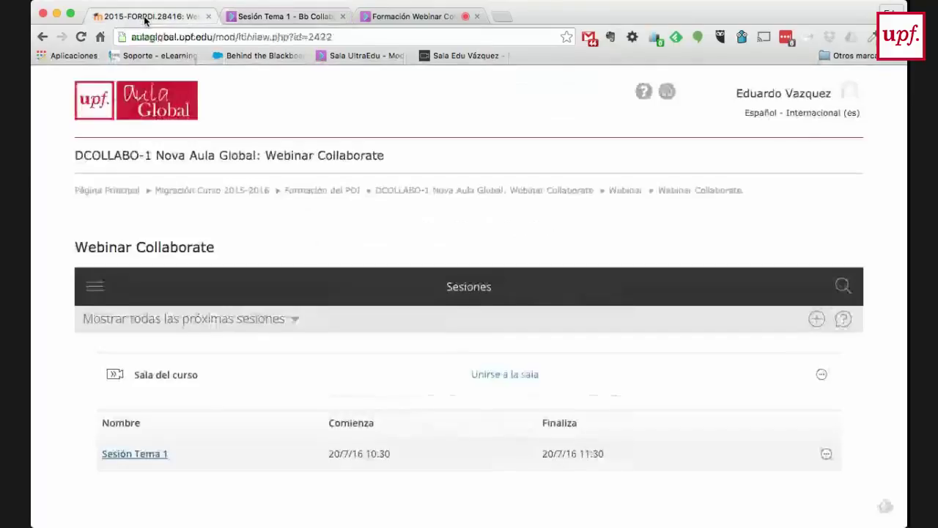
Copy the guest link from the configuration of "Sesión Tema 1".
click(825, 454)
click(715, 466)
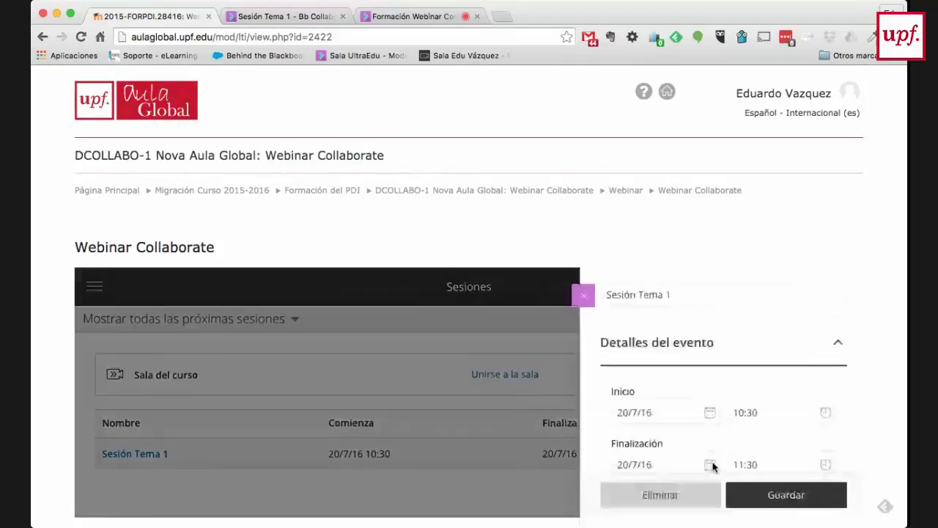
scroll(712, 411, down, 5)
scroll(704, 421, down, 3)
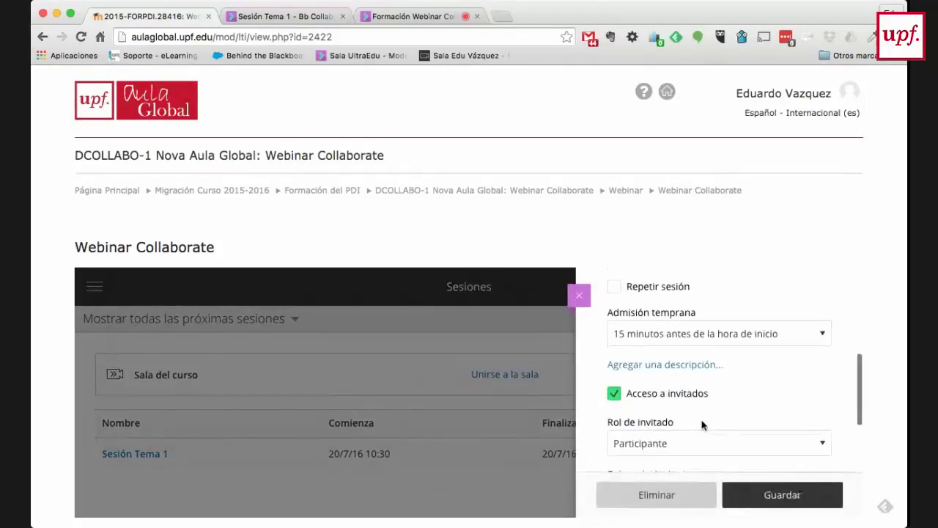
click(684, 438)
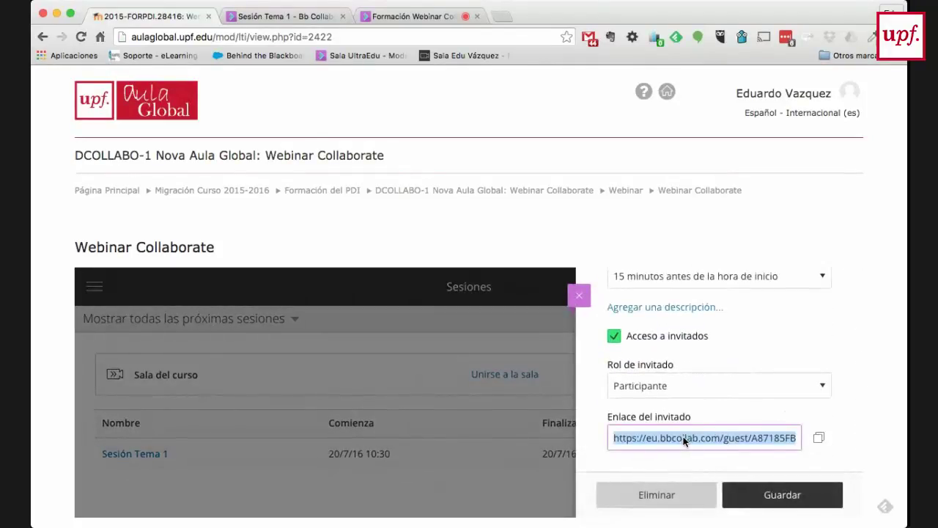
key(super+c)
Open the copied guest link in a new browser tab and join the session as a guest named "Participante".
click(500, 16)
key(super+v)
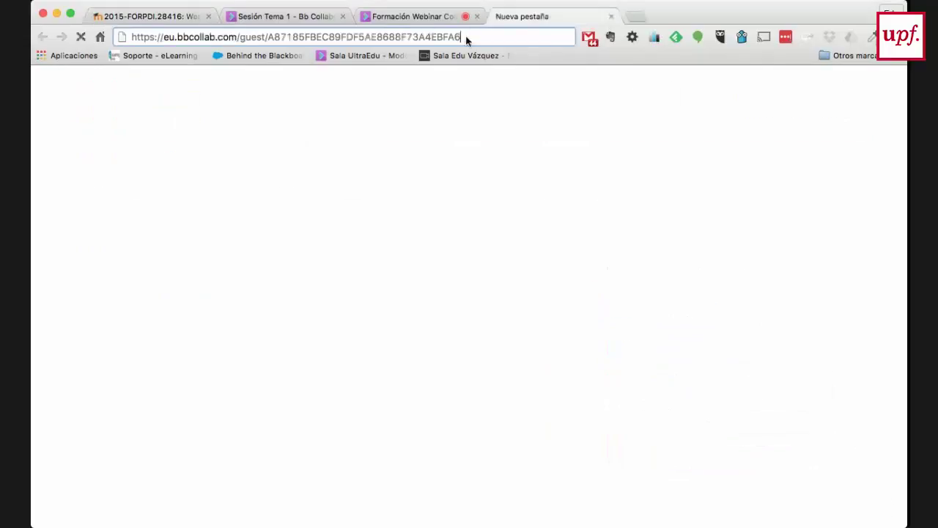
key(Return)
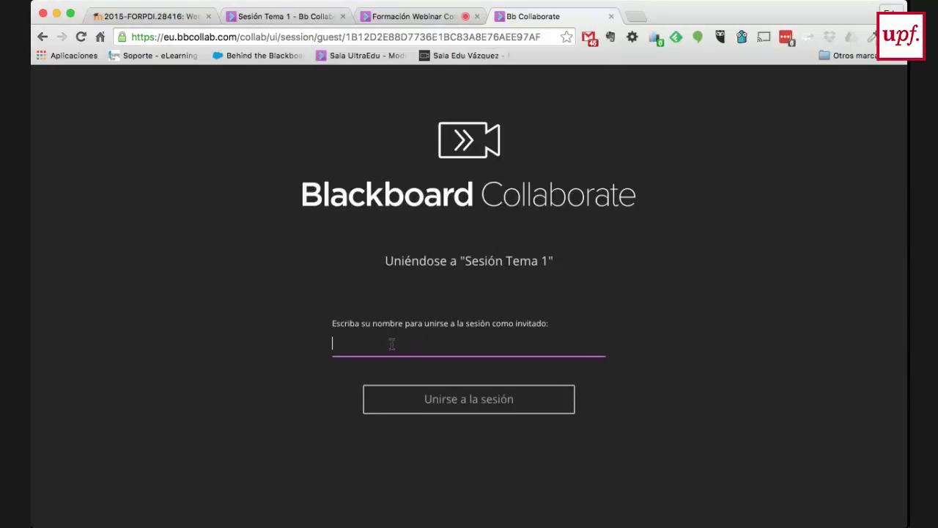
text(Participante)
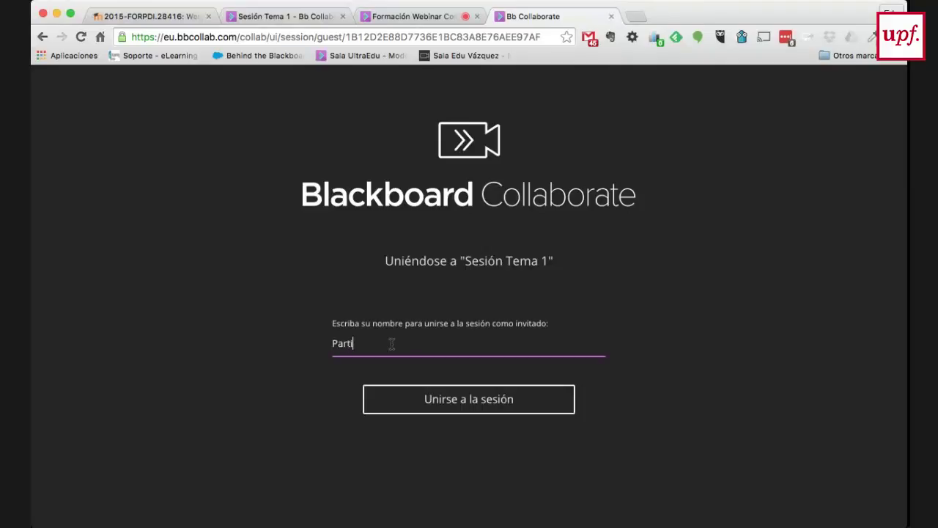
click(459, 398)
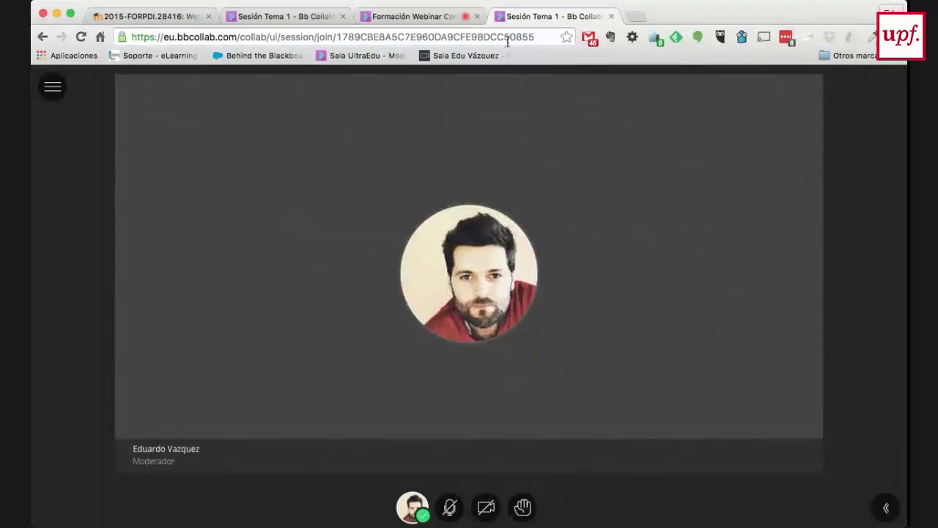
Check the participant lists in the "Formación Webinar" session and in the guest's "Sesión Tema 1" session.
click(416, 16)
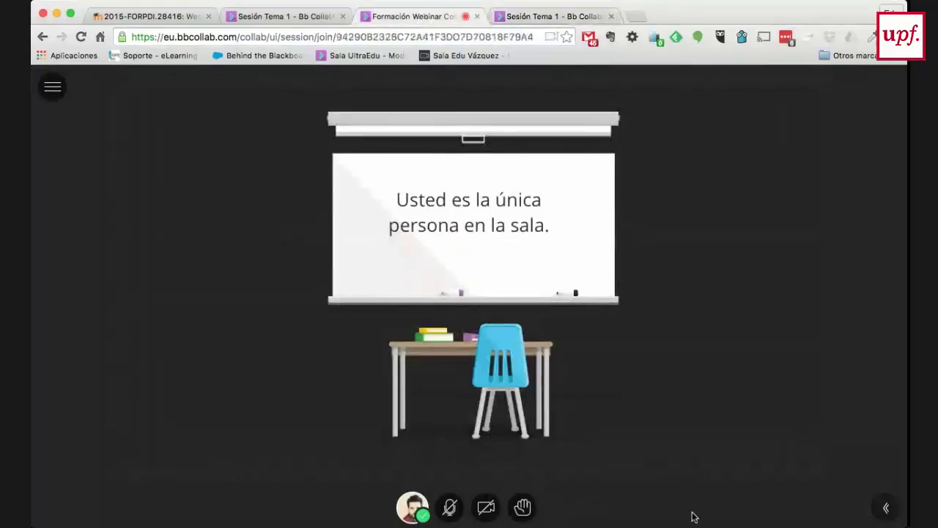
click(888, 511)
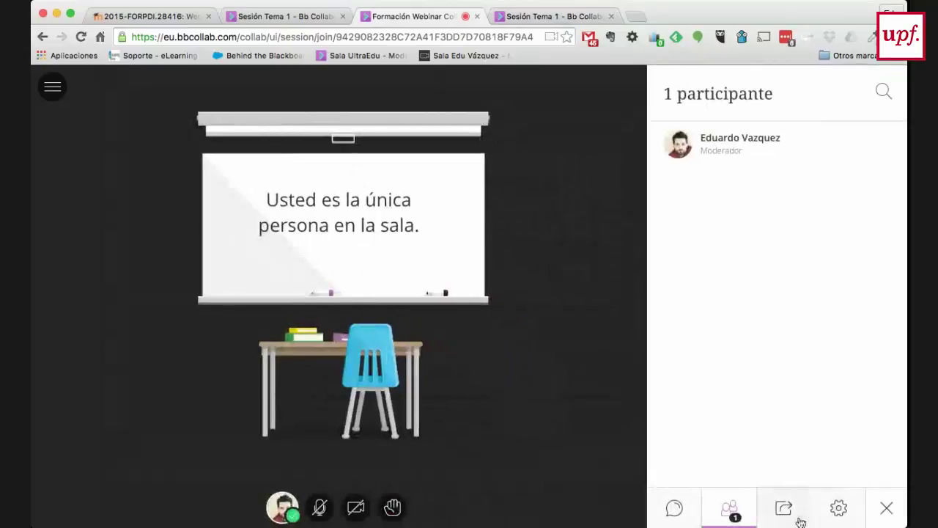
click(529, 18)
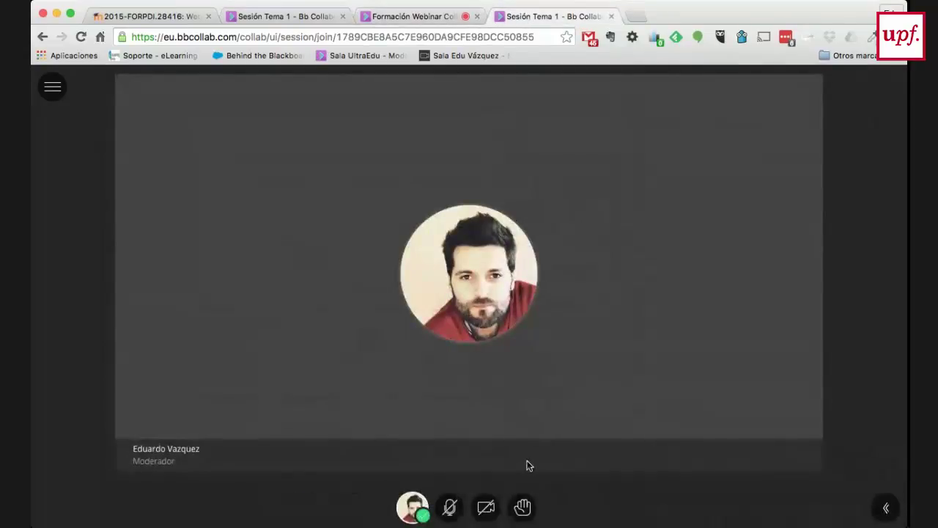
click(895, 508)
click(730, 511)
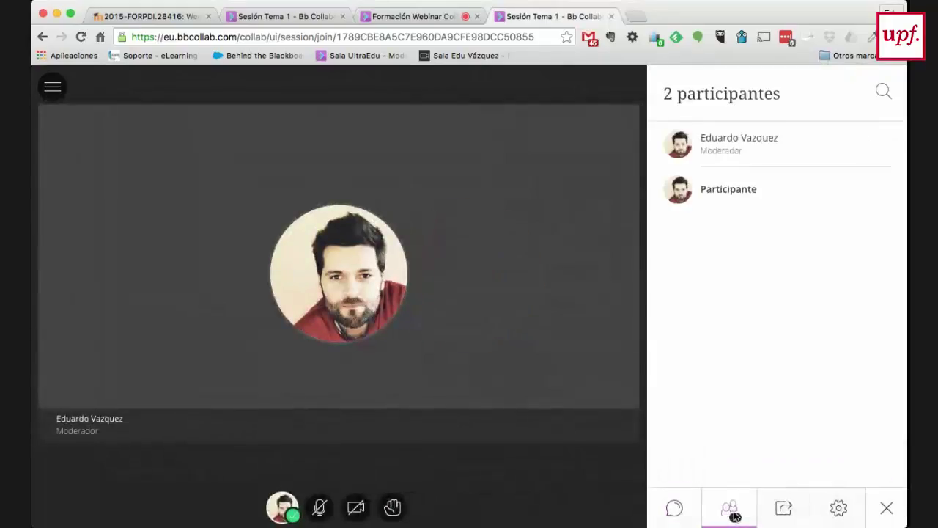
Close the "Formación Webinar" session and return to the guest's "Sesión Tema 1" session.
click(430, 20)
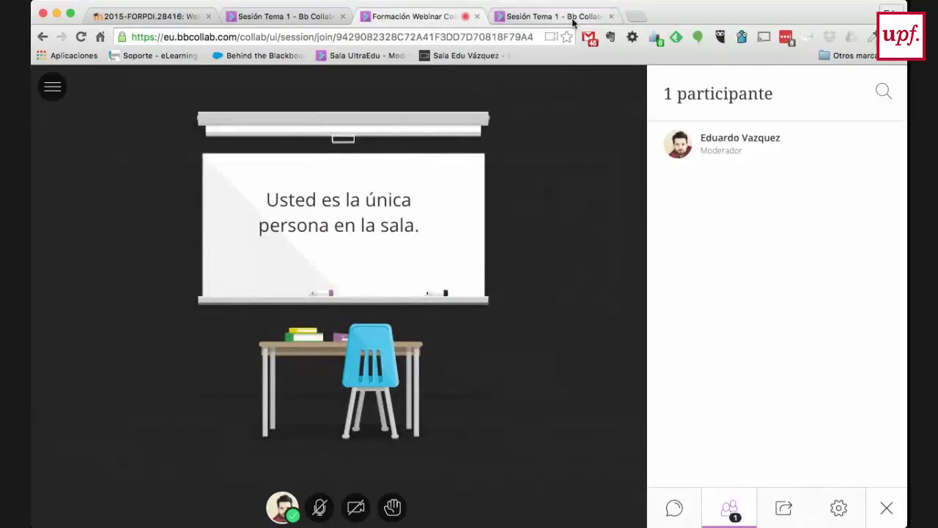
click(293, 16)
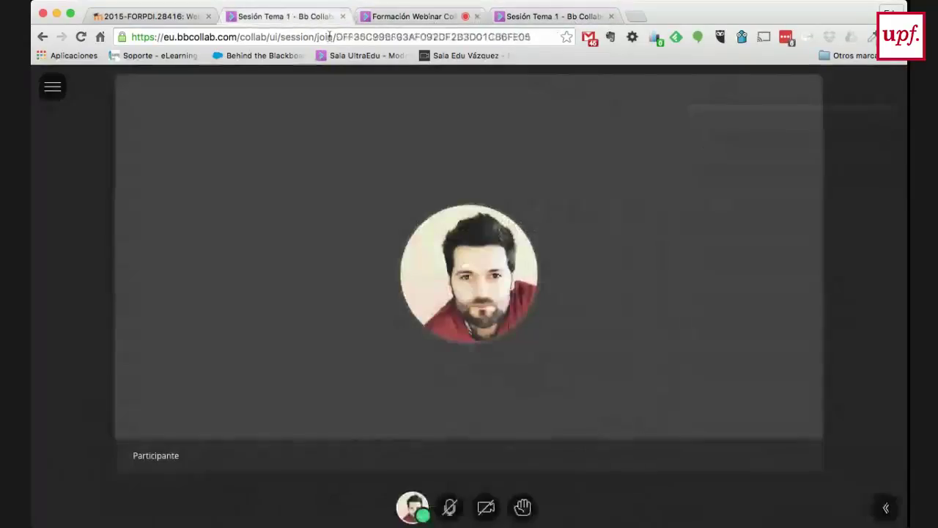
click(447, 16)
click(476, 16)
click(283, 18)
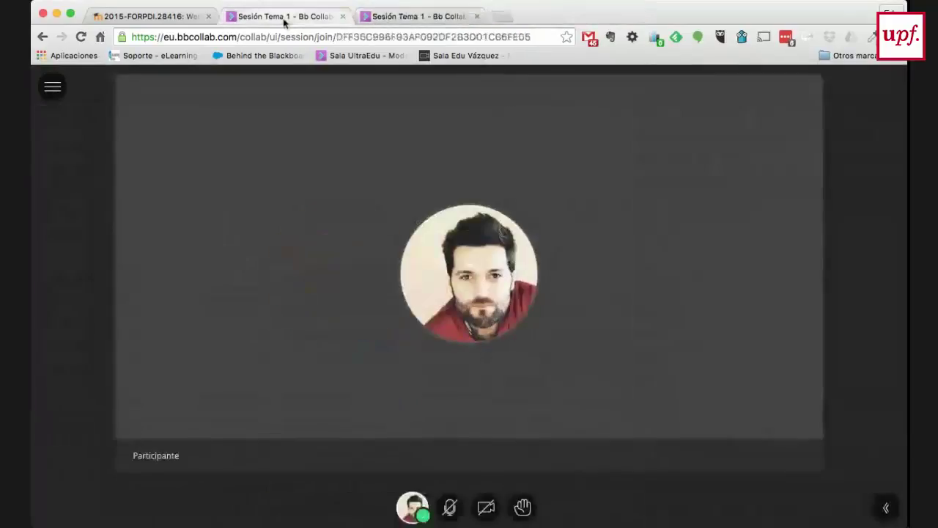
click(439, 18)
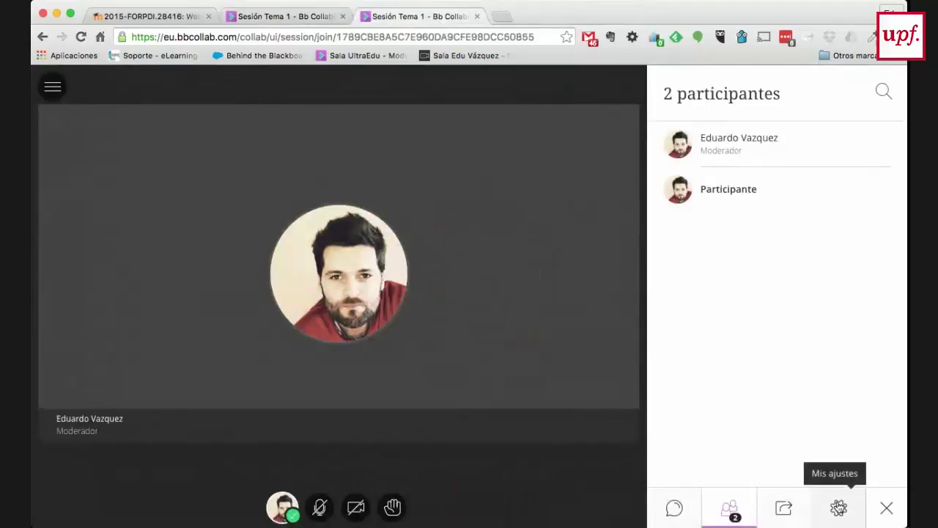
Remove the guest participant's profile picture in the personal settings and save the change.
click(838, 506)
click(735, 216)
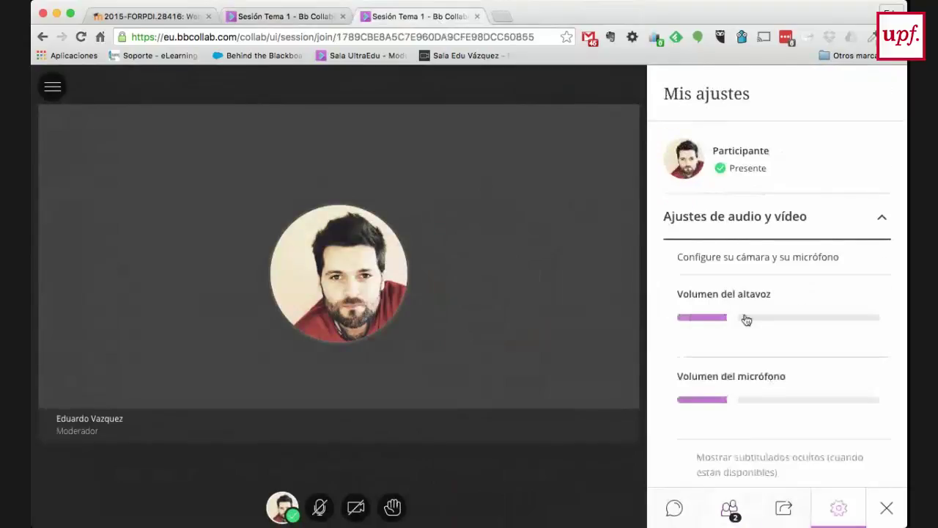
click(694, 174)
click(778, 234)
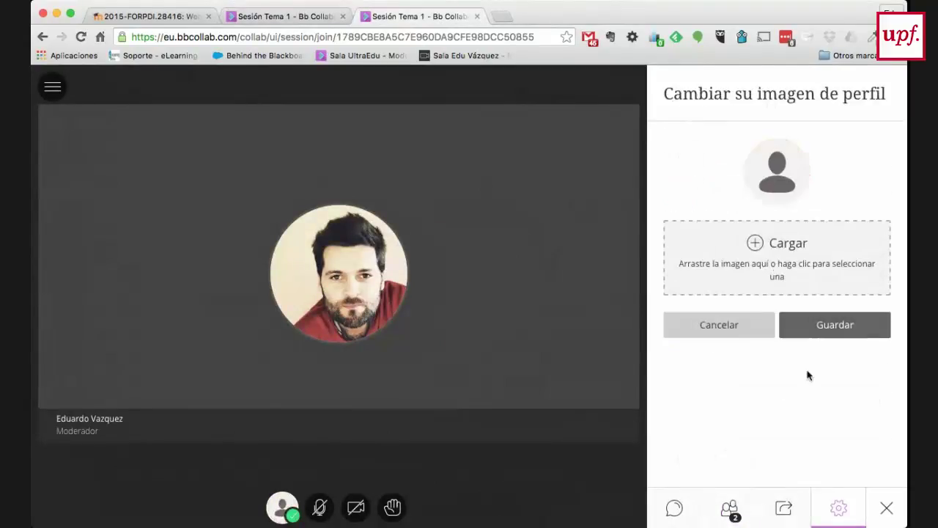
click(834, 334)
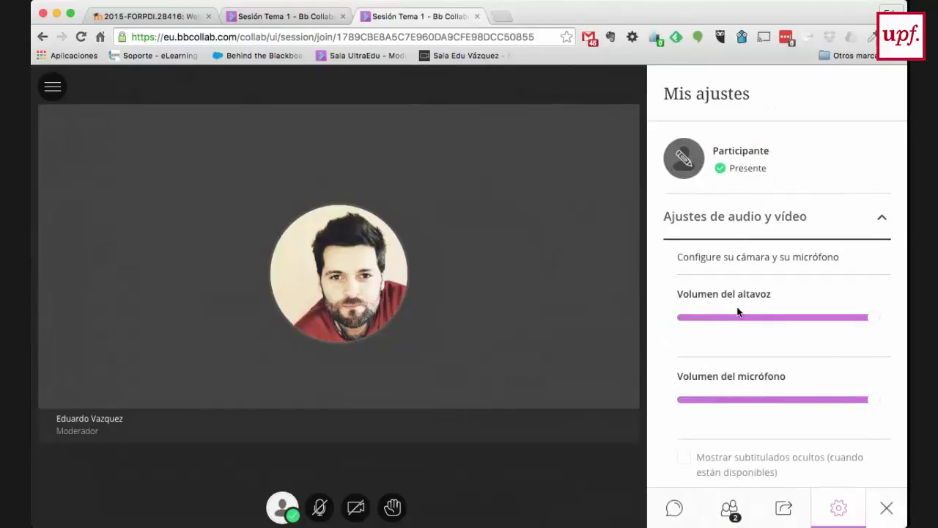
click(886, 507)
Compare the main views of the moderator's and the guest's "Sesión Tema 1" sessions, ending in the moderator's session.
click(271, 14)
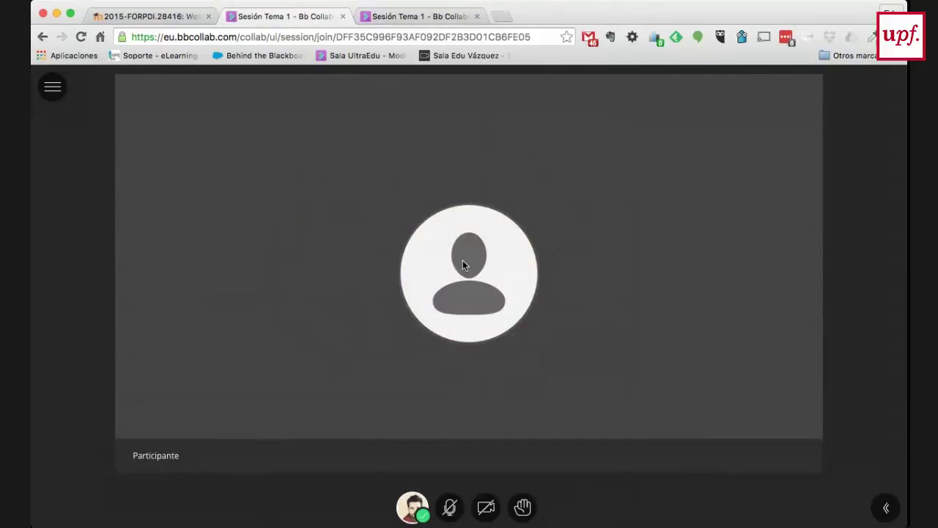
click(428, 18)
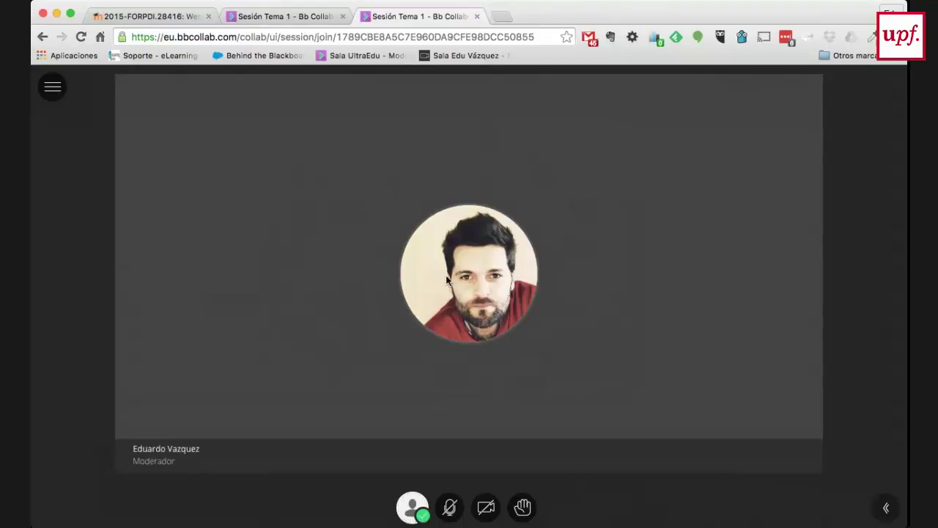
click(285, 18)
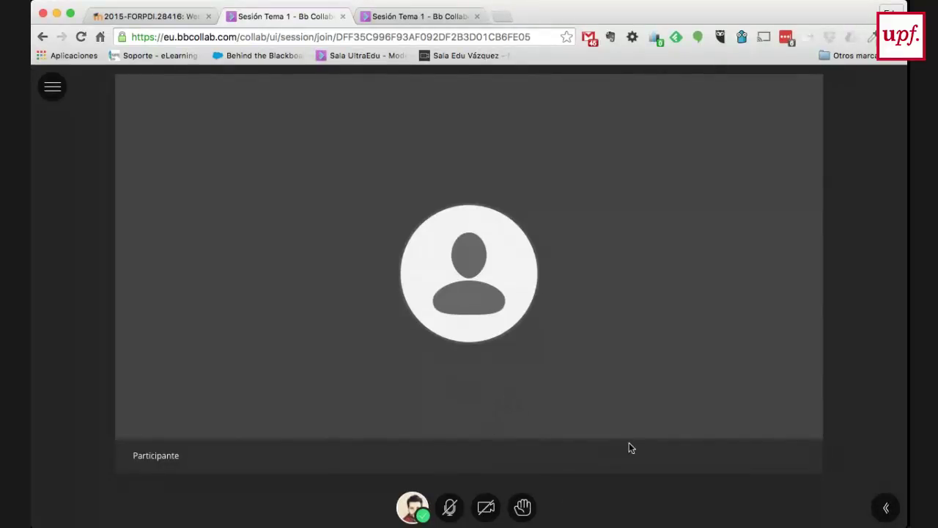
Run the moderator's camera and microphone setup, confirming "Micrófono integrado" for audio and "iSight integrada (05ac:8502)" for video.
click(886, 510)
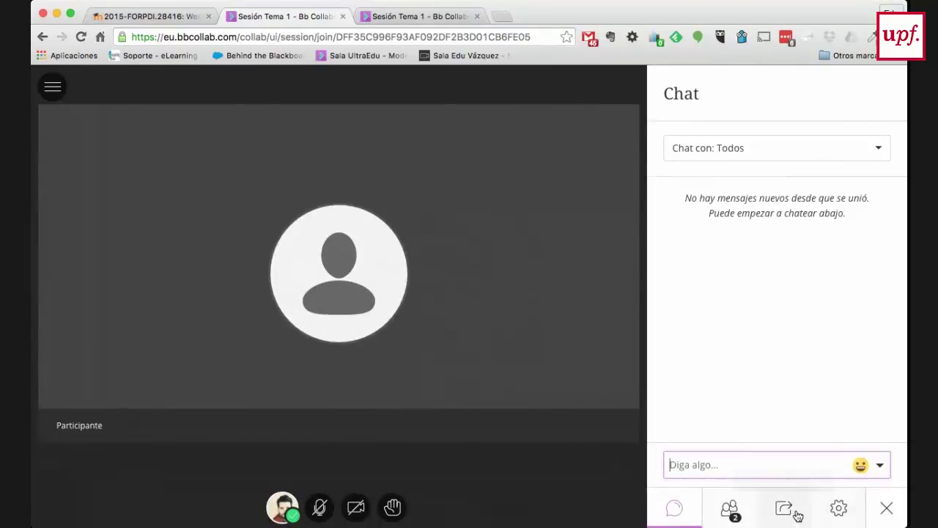
click(839, 508)
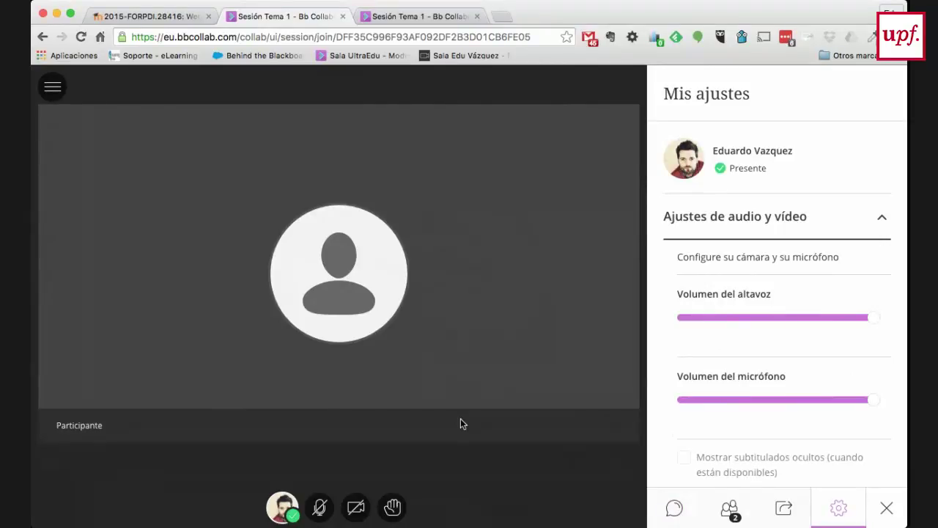
click(886, 508)
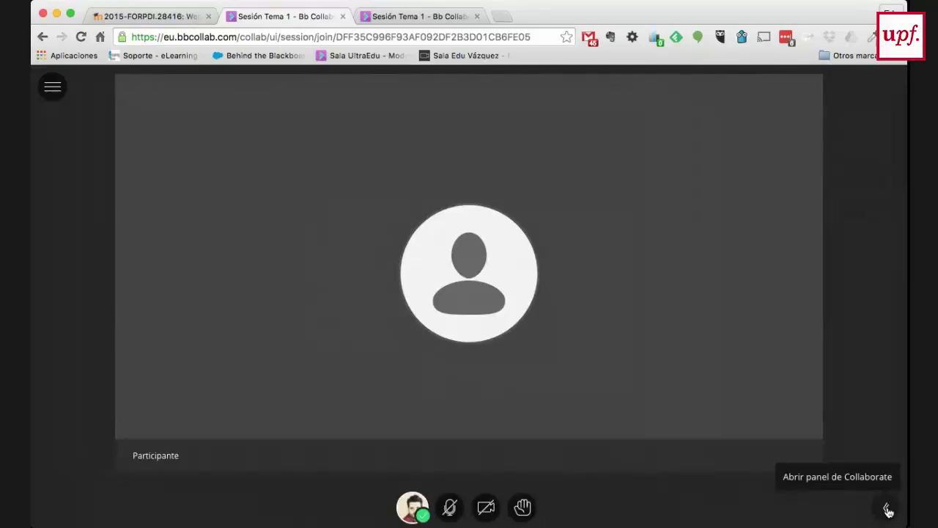
click(887, 511)
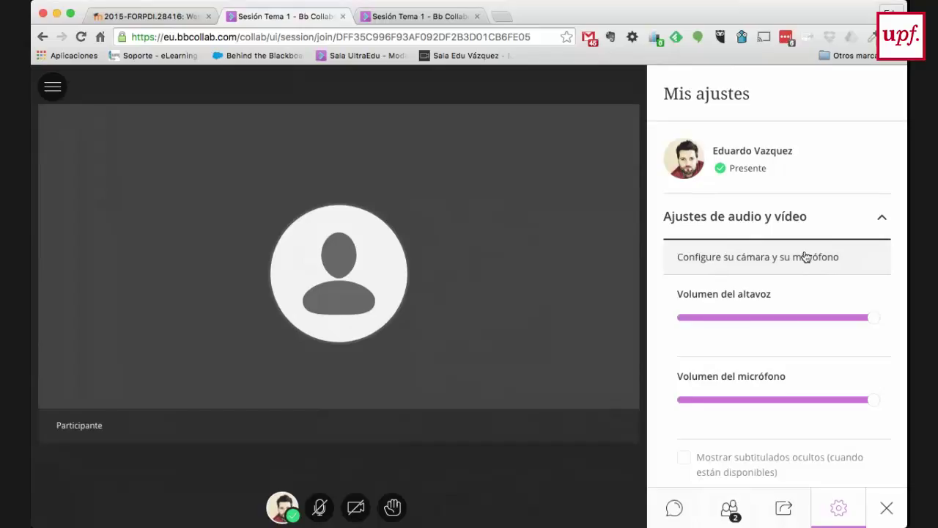
click(856, 261)
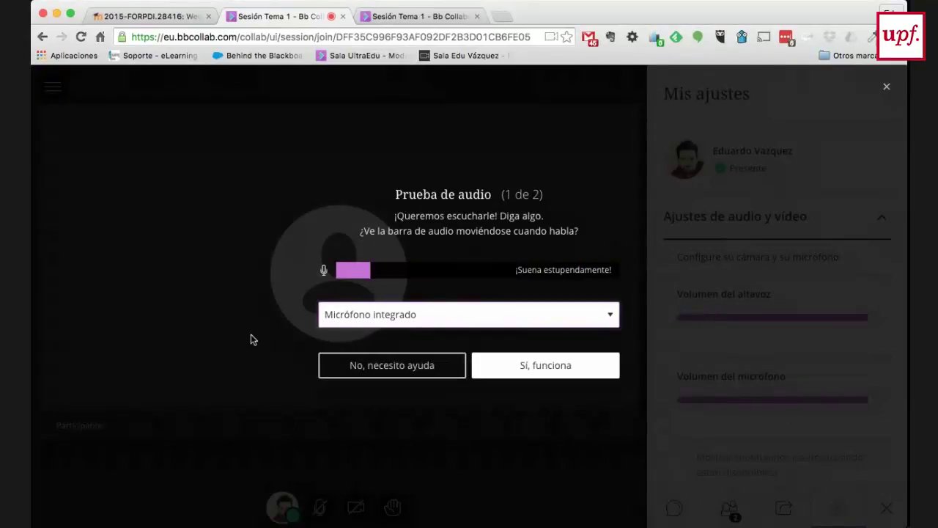
click(545, 366)
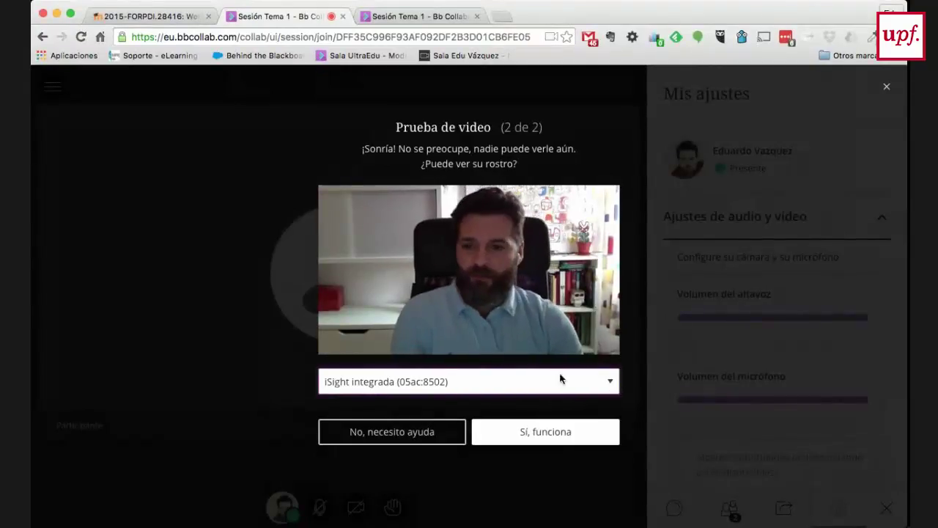
click(549, 436)
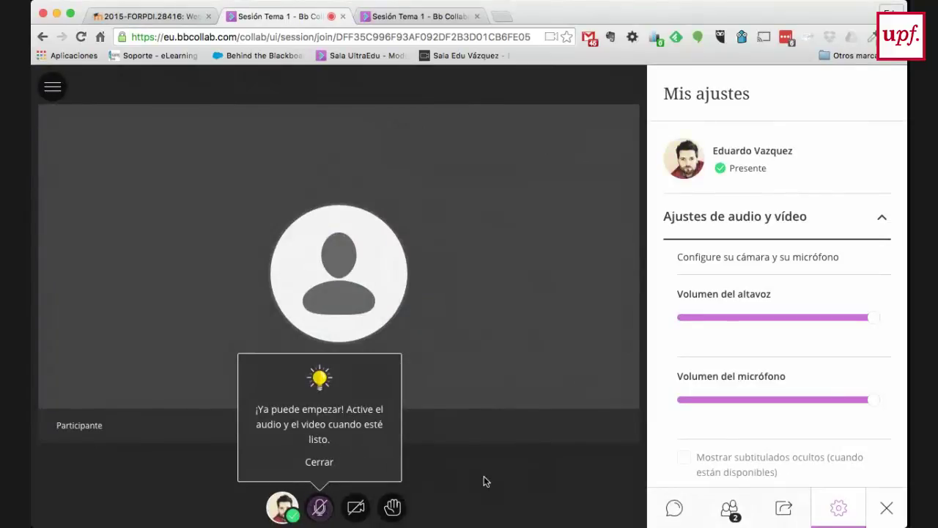
click(320, 462)
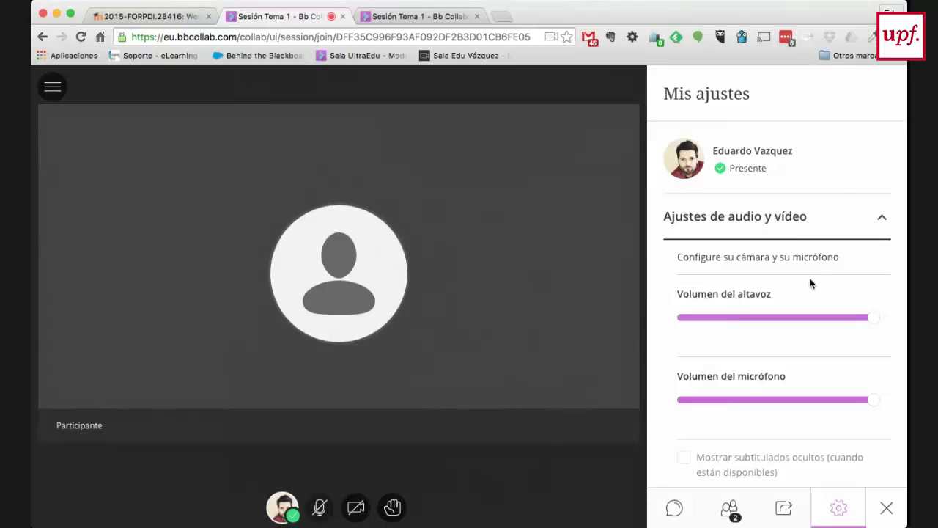
Look through the moderator's audio and video settings and collapse that section.
scroll(844, 309, down, 1)
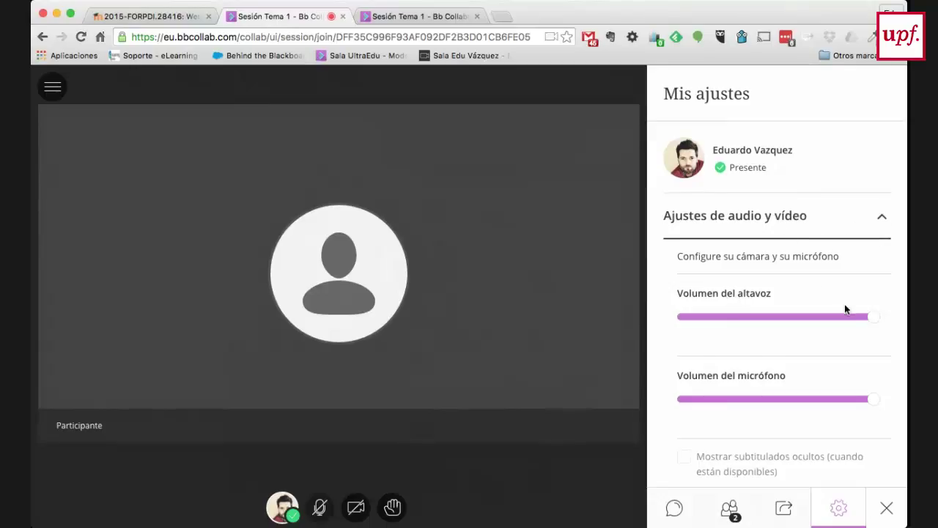
scroll(844, 308, down, 2)
scroll(844, 308, up, 2)
click(867, 221)
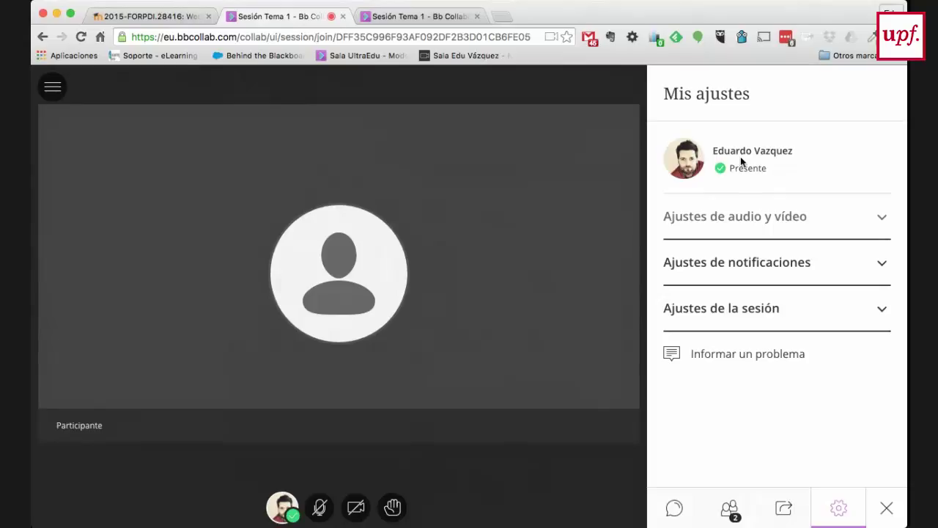
Capture a new moderator profile picture with the camera, enlarging the crop area before accepting the image.
mouse_move(689, 162)
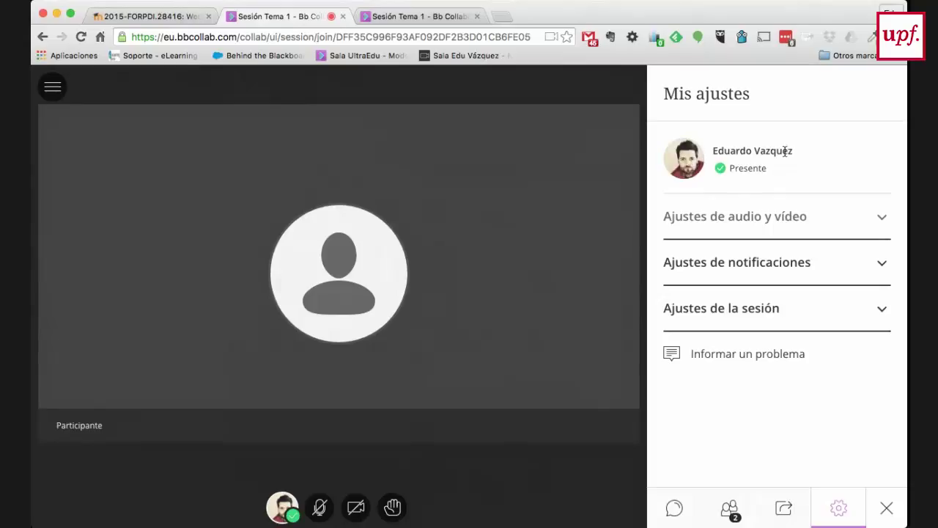
click(684, 160)
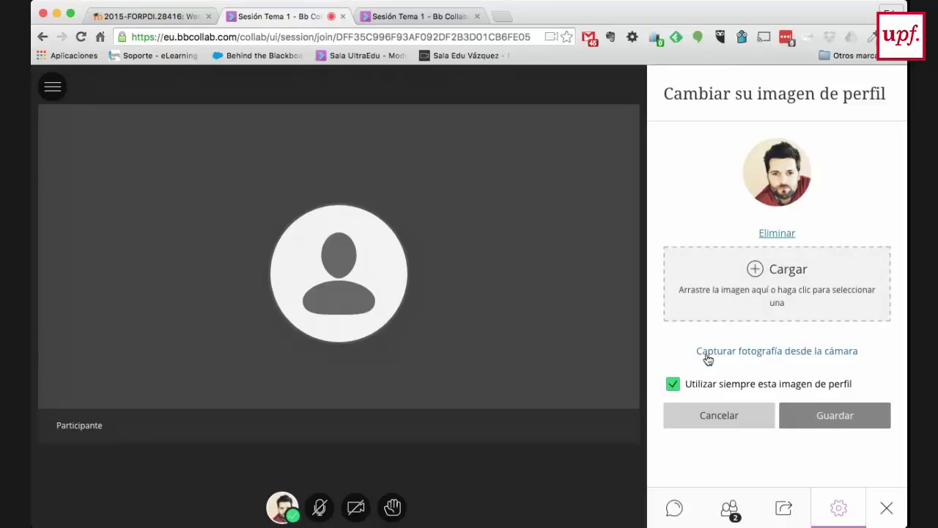
click(786, 351)
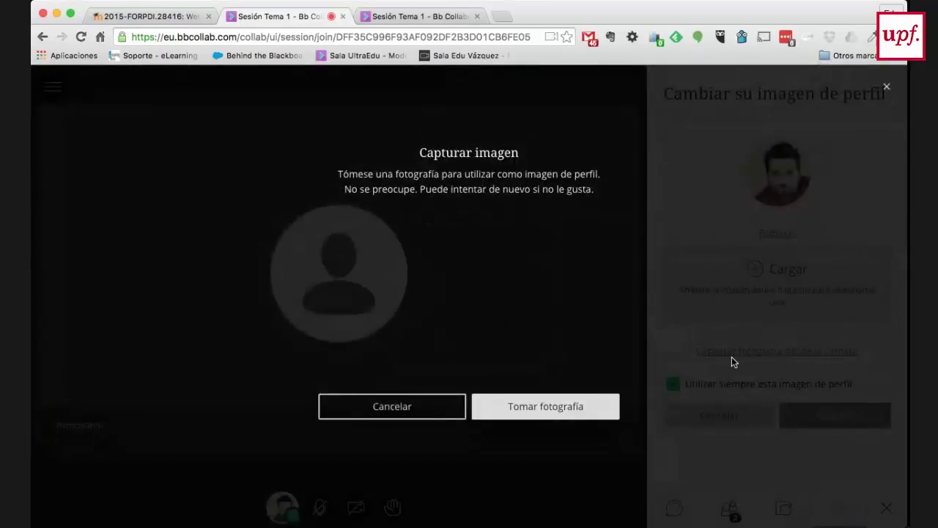
click(542, 408)
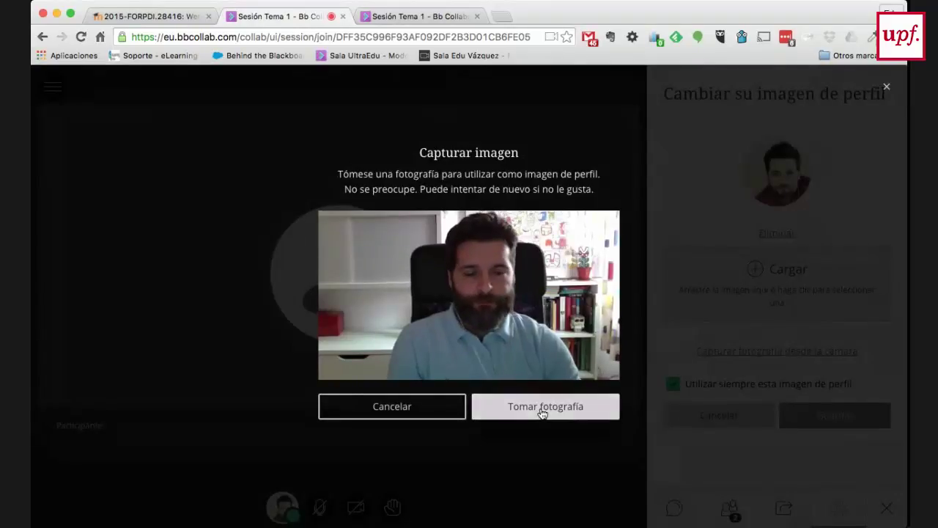
click(417, 408)
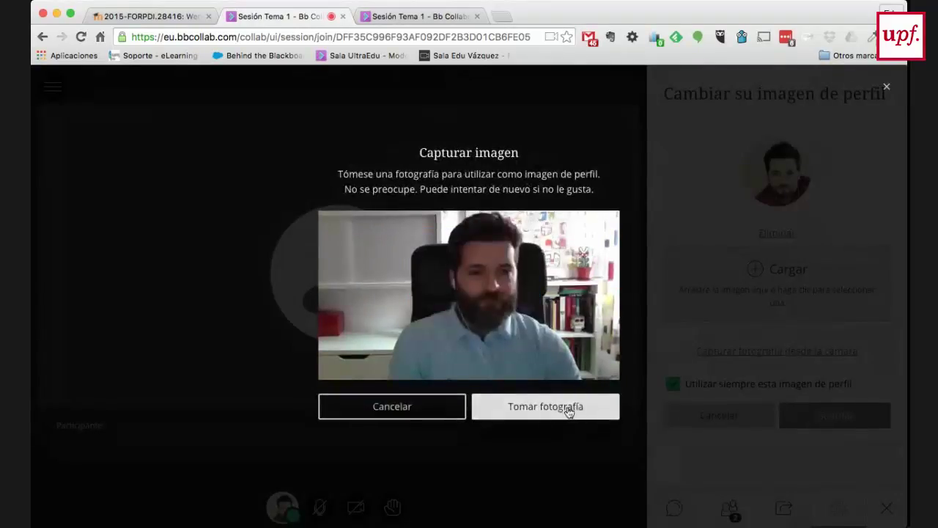
click(564, 408)
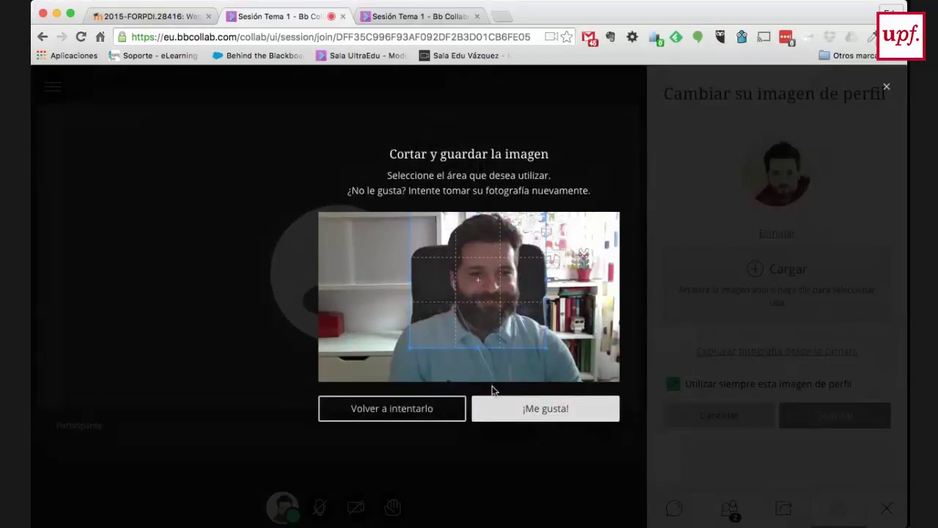
drag(412, 348, 384, 360)
click(546, 410)
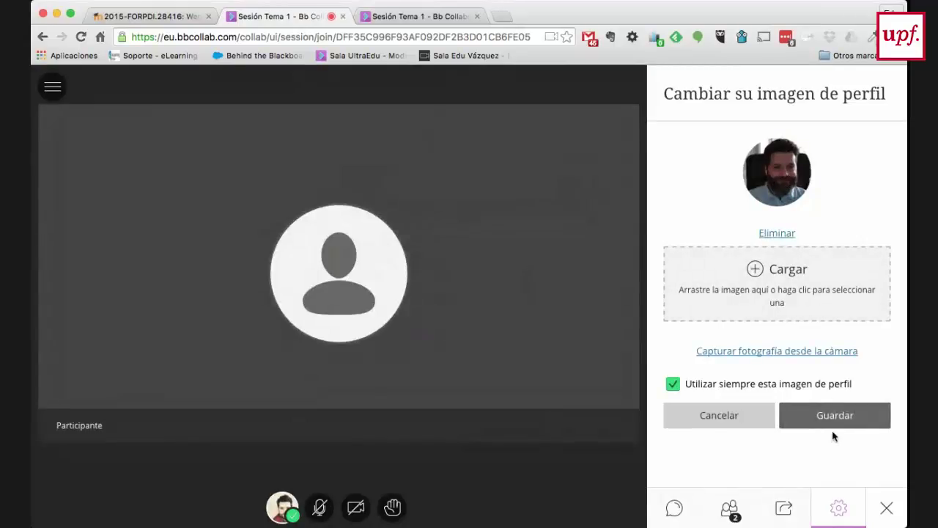
Turn off "Utilizar siempre esta imagen de perfil" and save the captured profile picture.
click(672, 384)
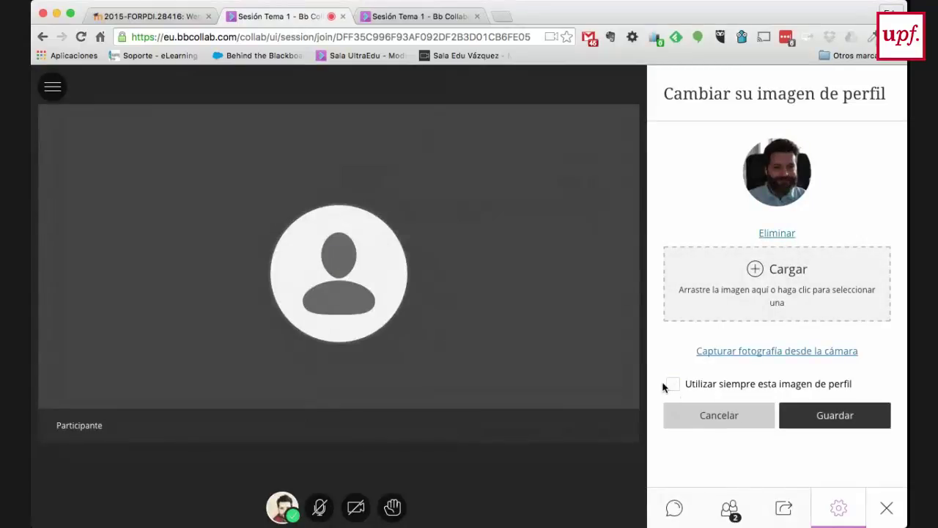
click(674, 385)
click(673, 384)
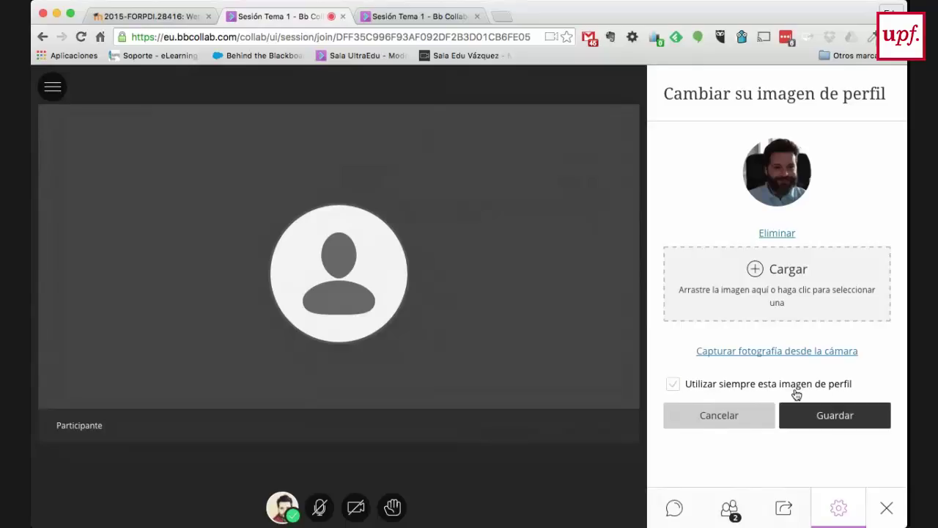
click(842, 416)
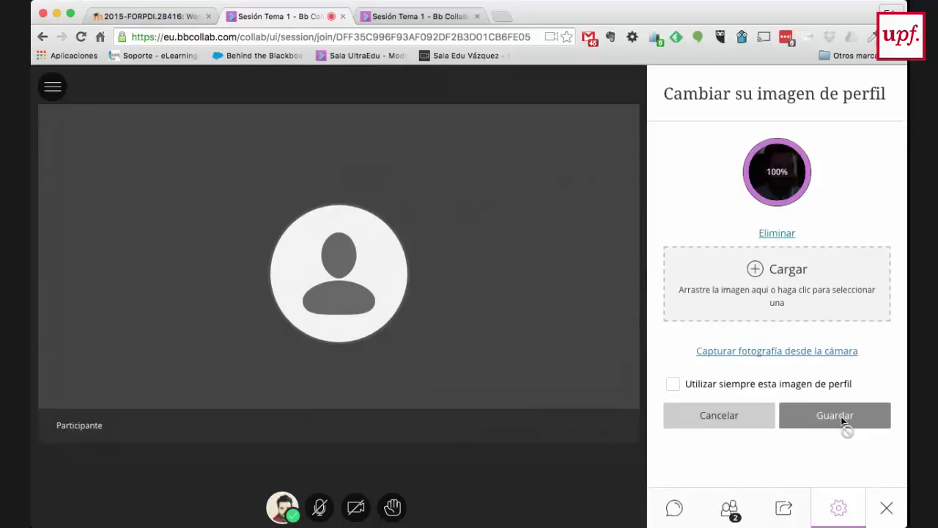
click(844, 425)
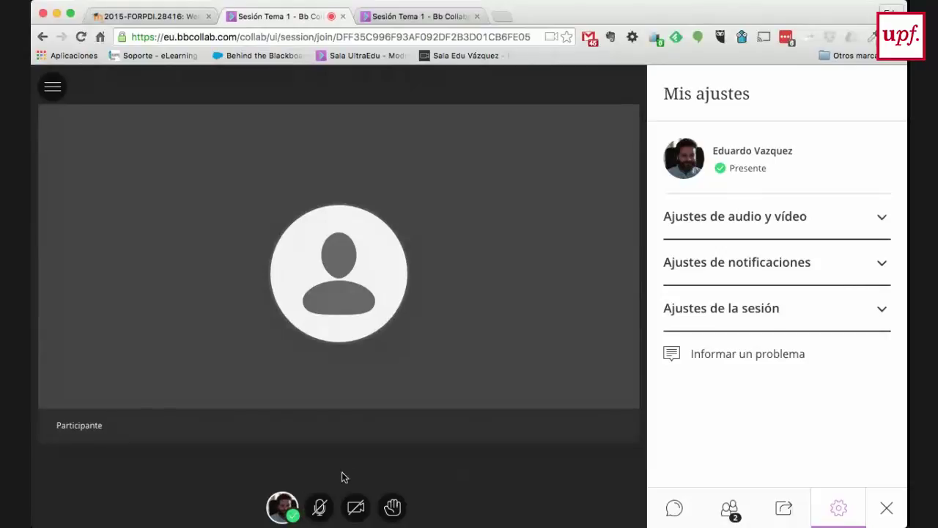
Examine the speaker and microphone volume and the hidden subtitles option in the audio and video settings.
click(883, 218)
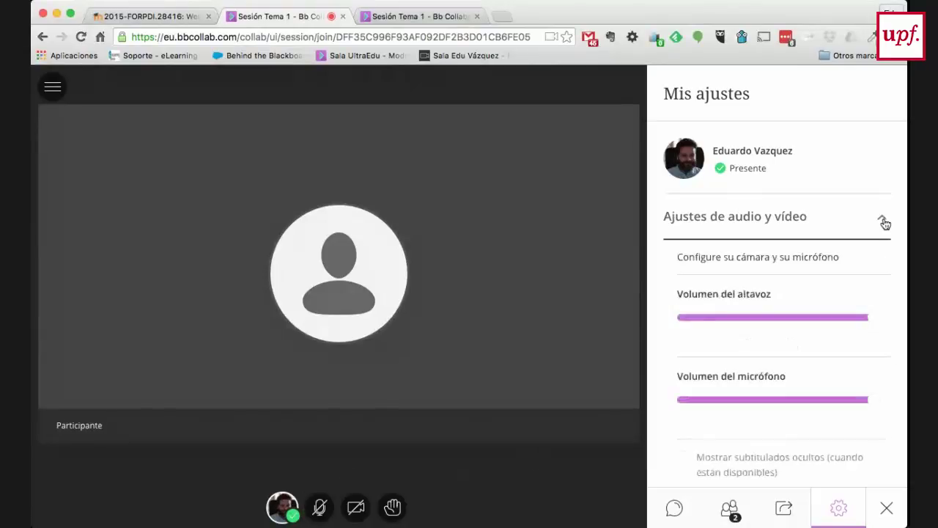
scroll(743, 288, down, 3)
scroll(743, 288, up, 3)
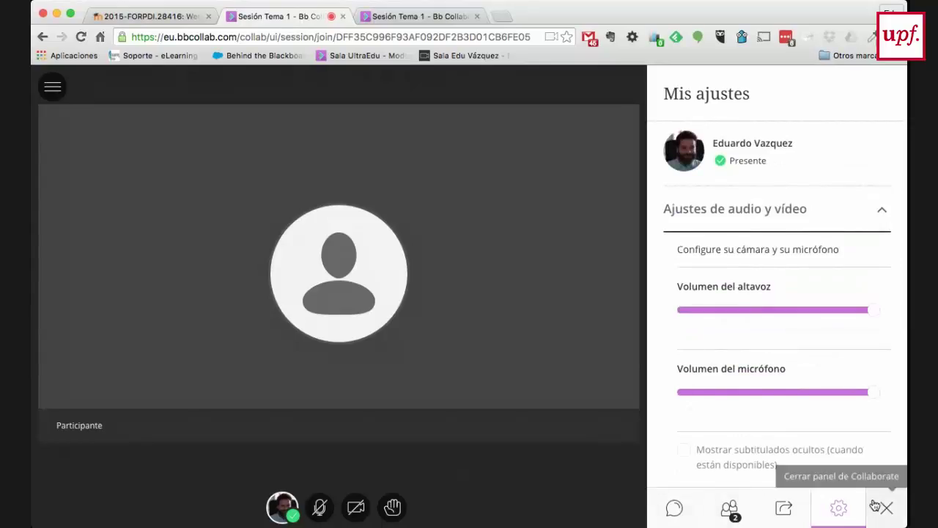
click(885, 212)
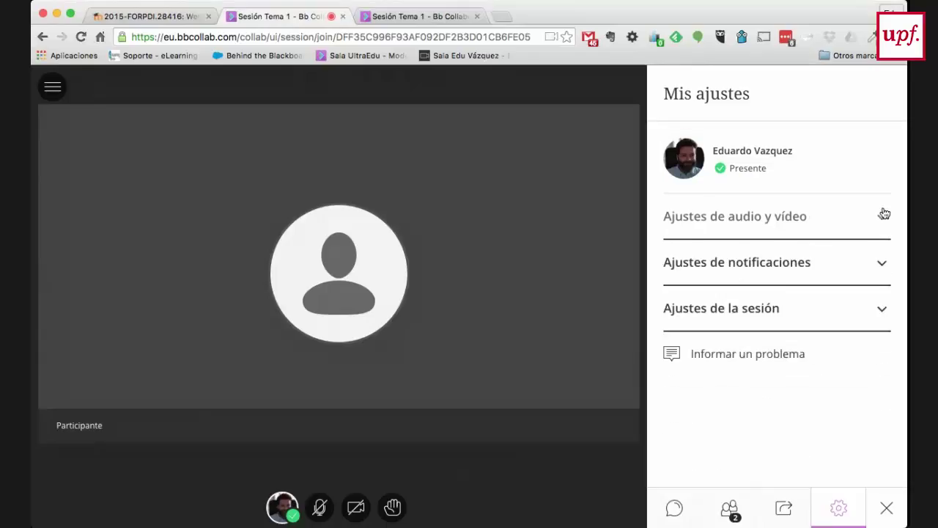
click(884, 213)
scroll(830, 290, down, 1)
scroll(830, 290, down, 2)
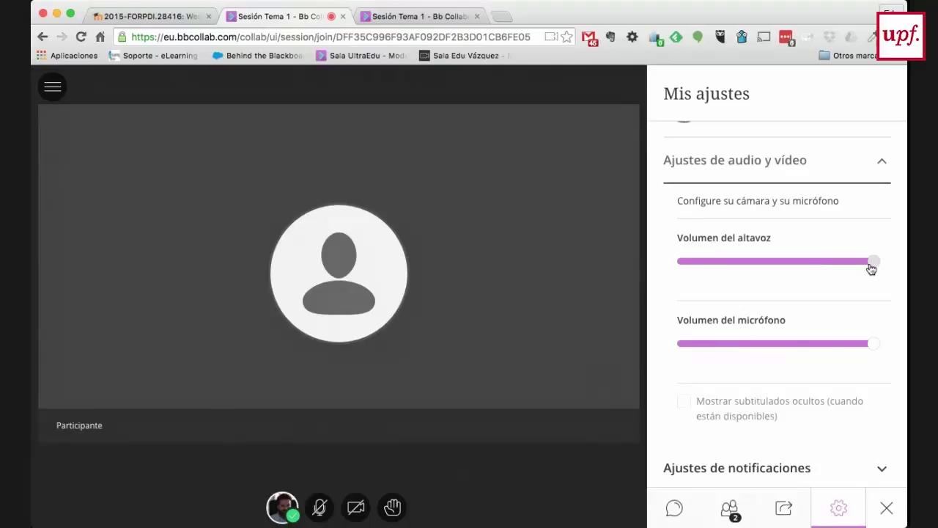
Collapse the audio and video settings and examine the visual and audio options under "Ajustes de notificaciones".
mouse_move(869, 265)
mouse_down()
mouse_move(794, 266)
mouse_move(886, 264)
mouse_up()
scroll(814, 354, down, 1)
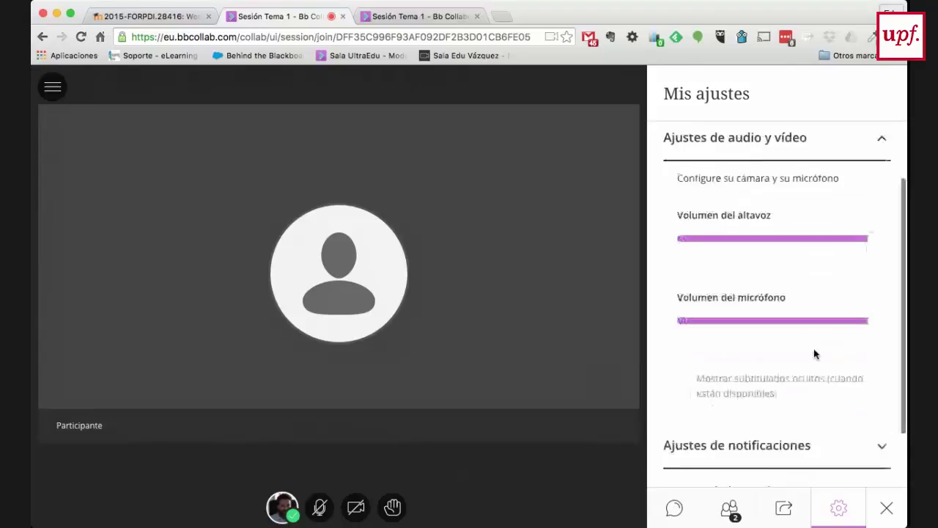
scroll(814, 354, up, 1)
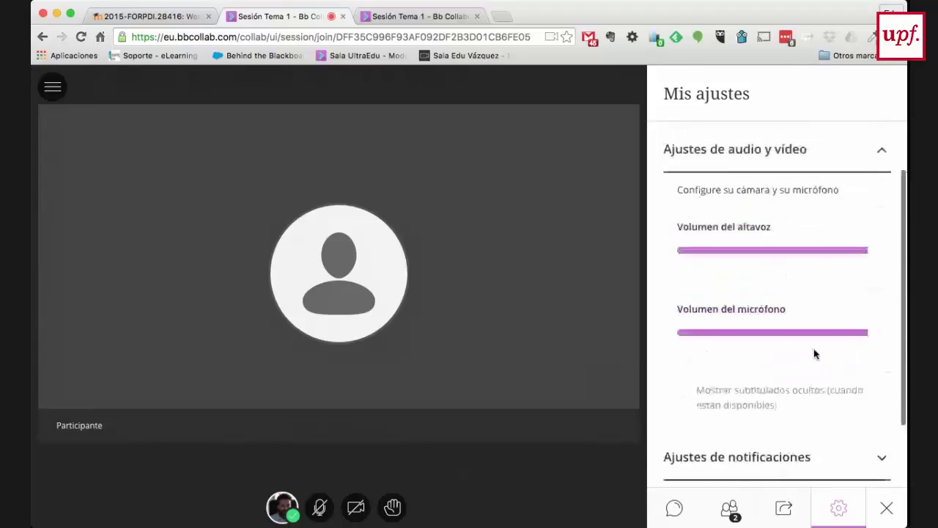
click(884, 170)
click(884, 267)
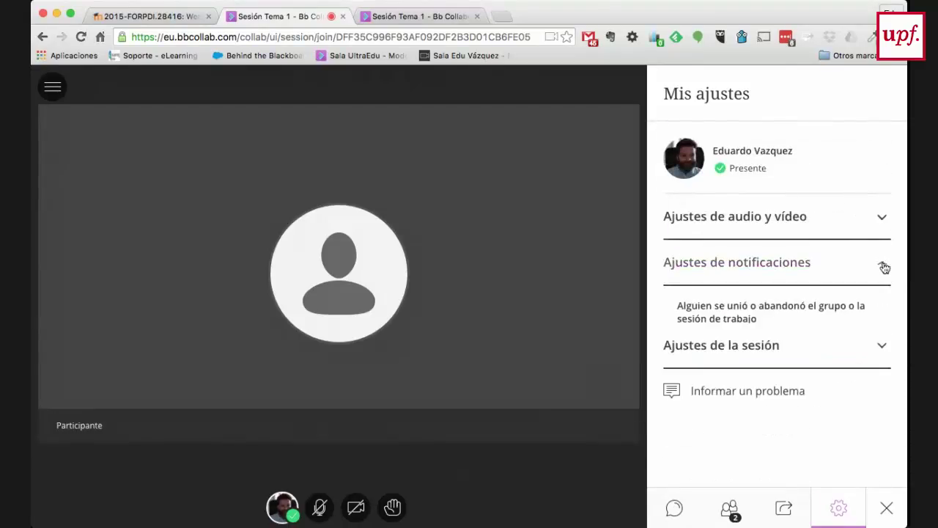
scroll(800, 342, down, 4)
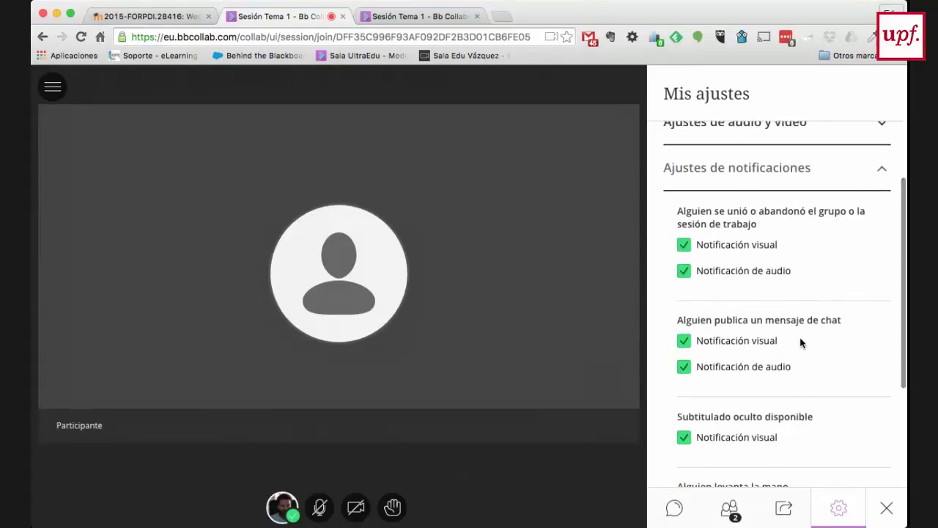
scroll(799, 342, down, 2)
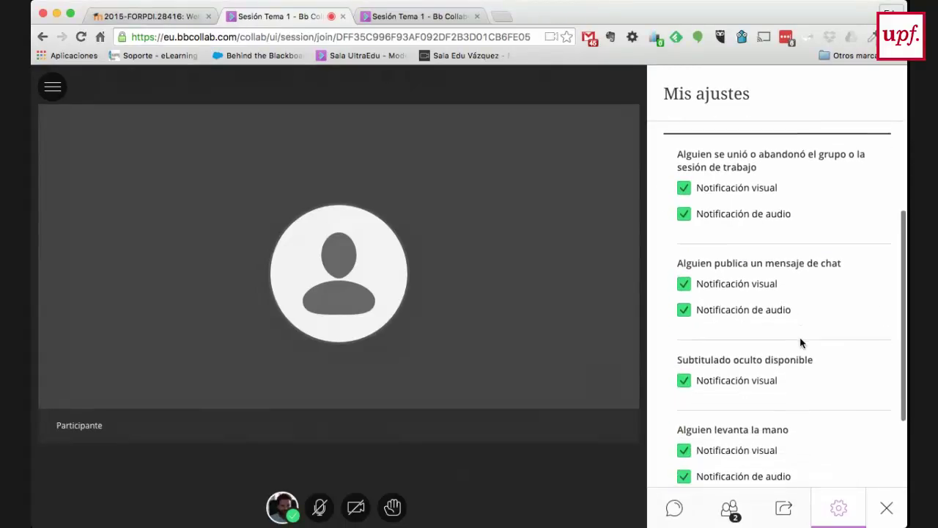
scroll(800, 340, down, 1)
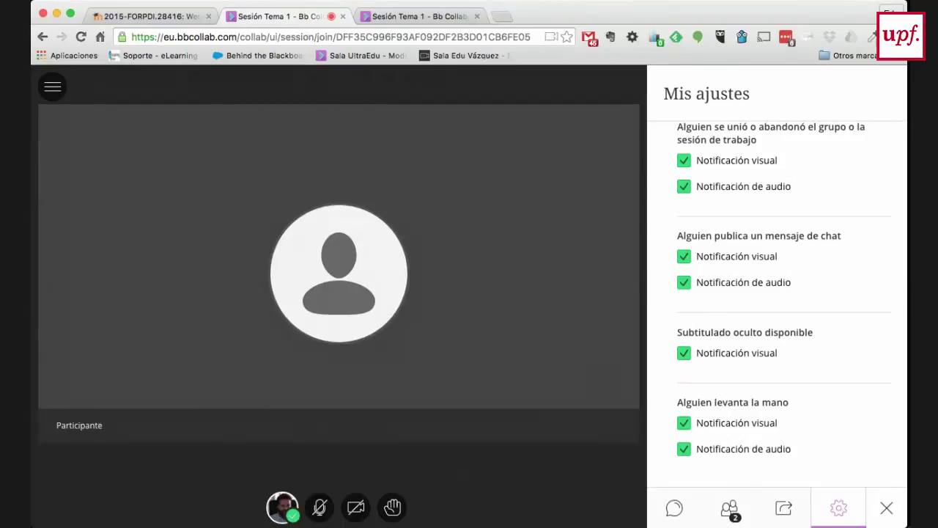
Switch to the guest participant's session and send the chat message "Hola!" to everyone.
click(432, 17)
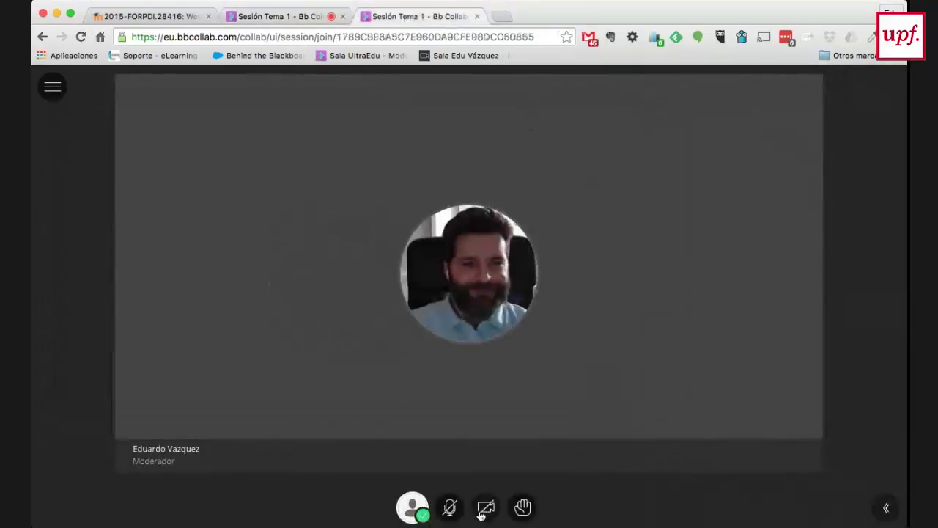
click(813, 523)
click(674, 508)
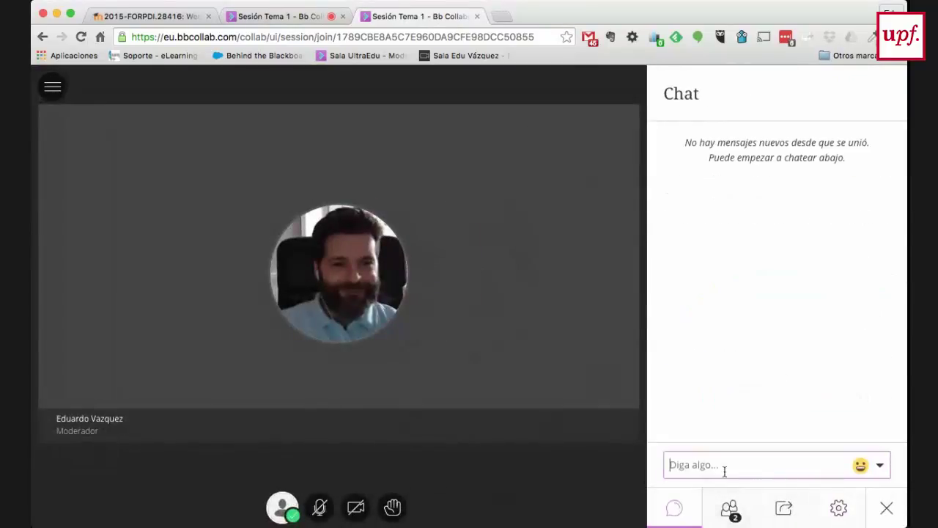
text(Hola!)
key(Return)
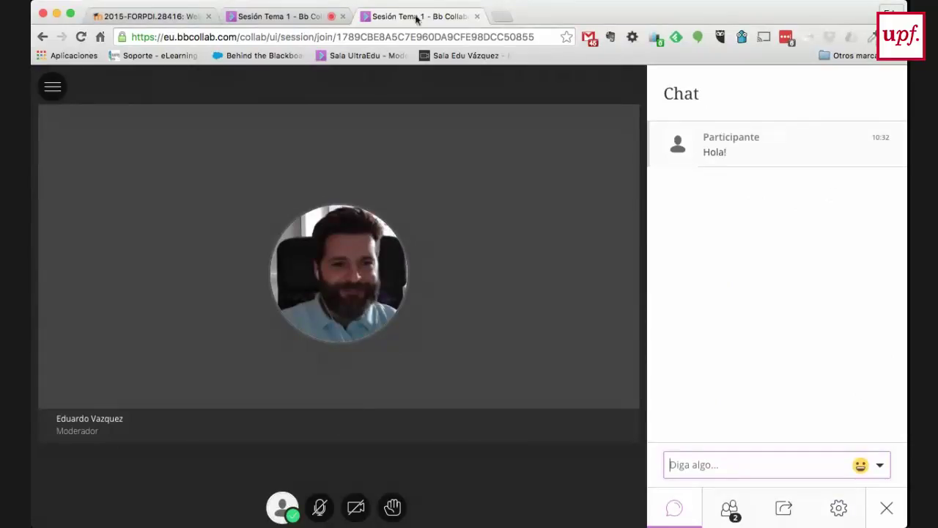
Return to the moderator's session, review the notification options for joining, chat, subtitles and raised hands, and collapse that section.
click(287, 16)
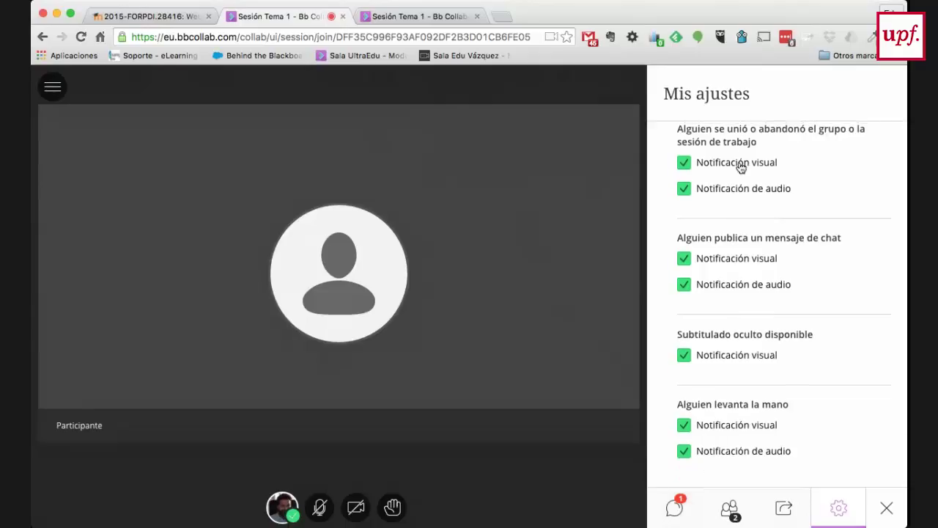
scroll(739, 165, up, 1)
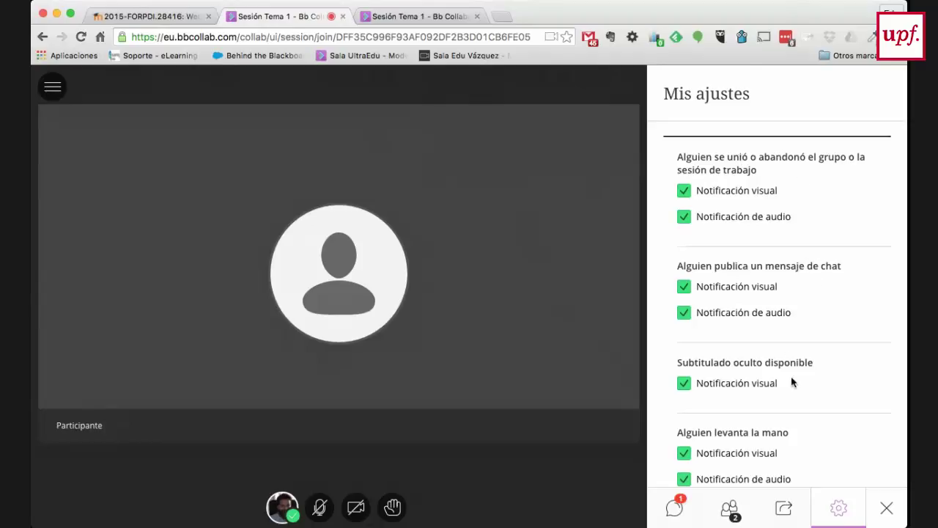
scroll(750, 363, down, 2)
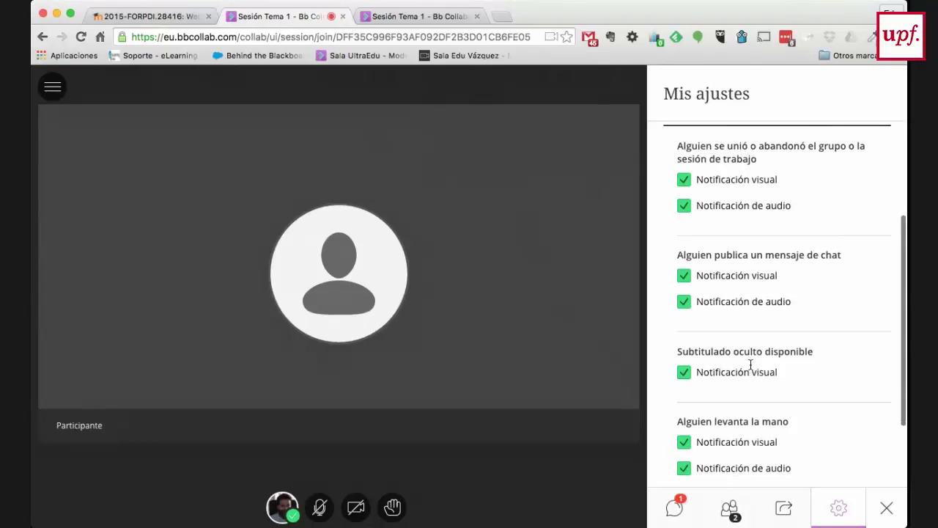
drag(687, 357, 820, 367)
scroll(820, 366, down, 1)
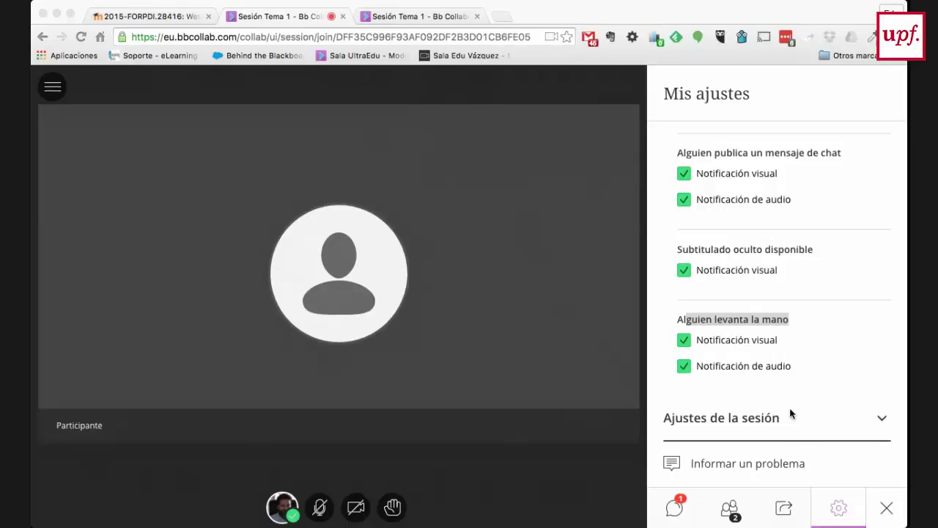
scroll(790, 414, up, 1)
scroll(790, 414, up, 10)
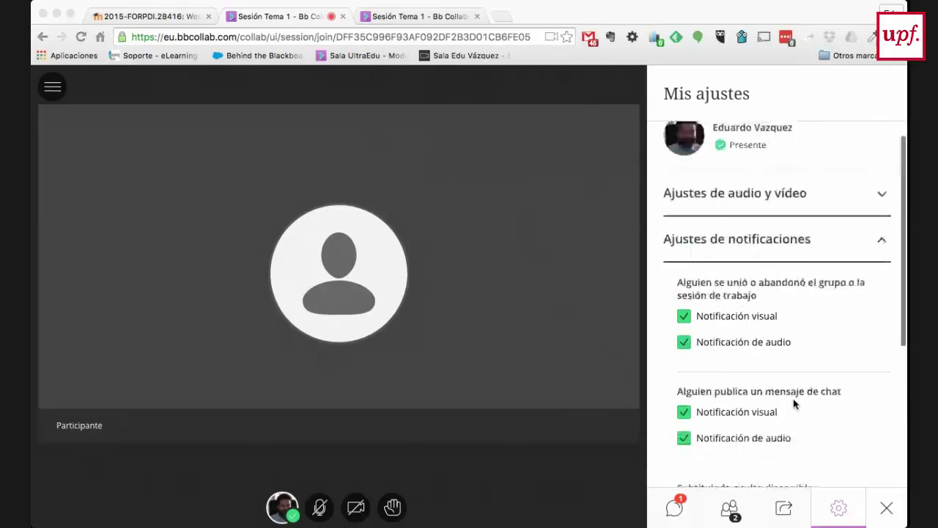
scroll(809, 359, down, 8)
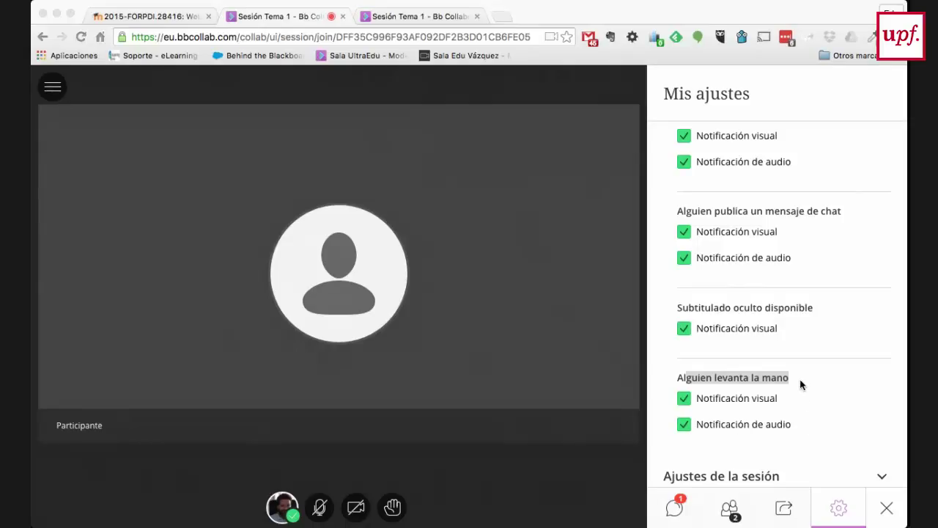
scroll(800, 379, up, 5)
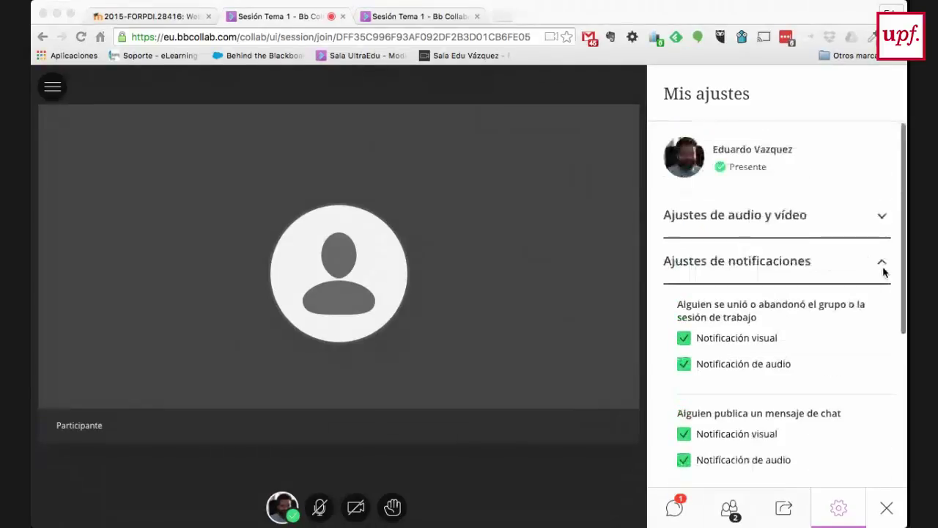
scroll(796, 386, down, 4)
scroll(821, 367, up, 4)
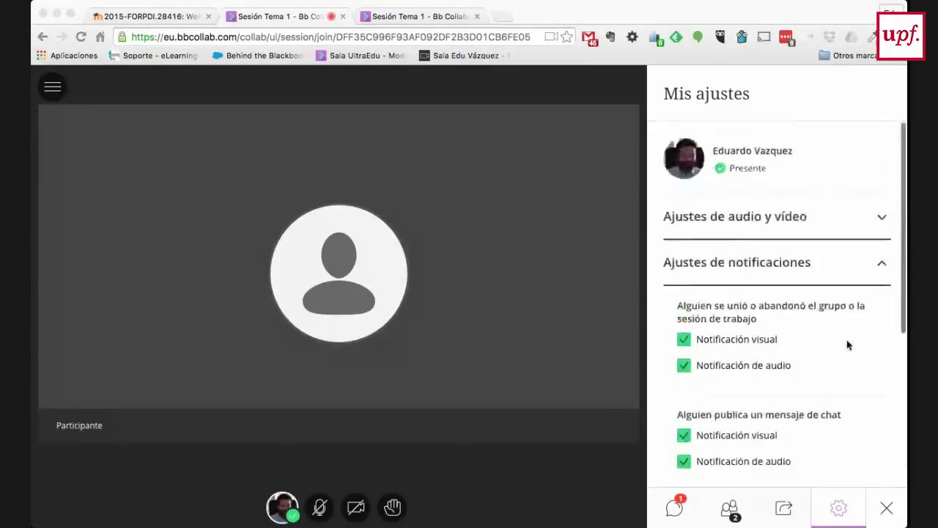
click(880, 264)
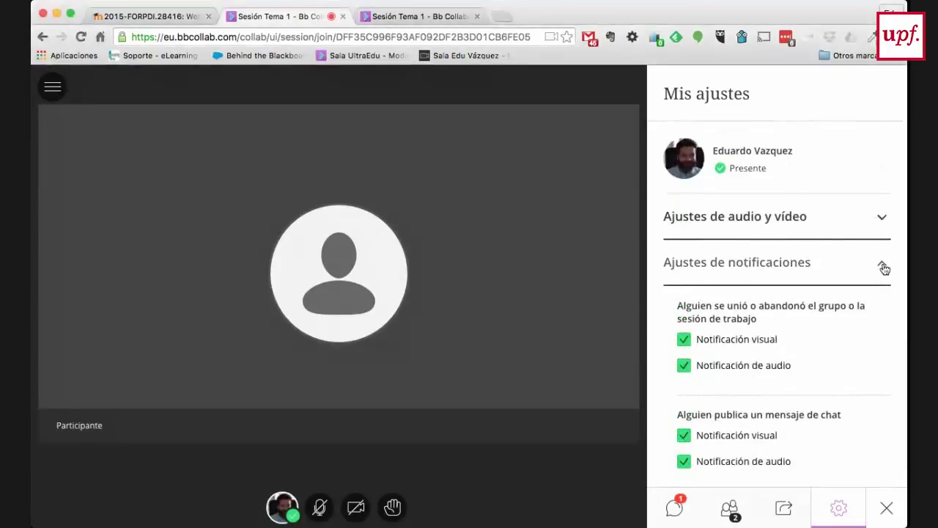
click(884, 268)
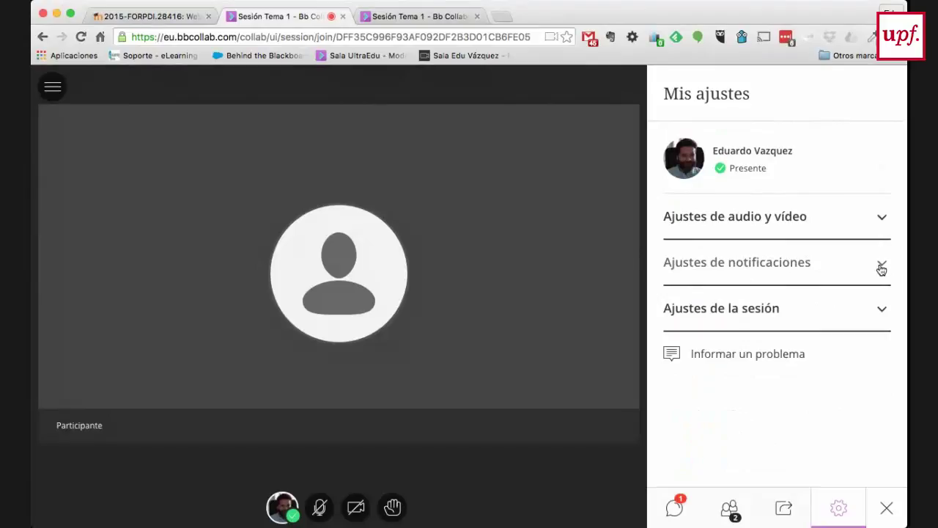
Expand "Ajustes de la sesión" and turn off the participants' audio, video, chat and whiteboard drawing permissions.
click(883, 311)
scroll(828, 355, down, 3)
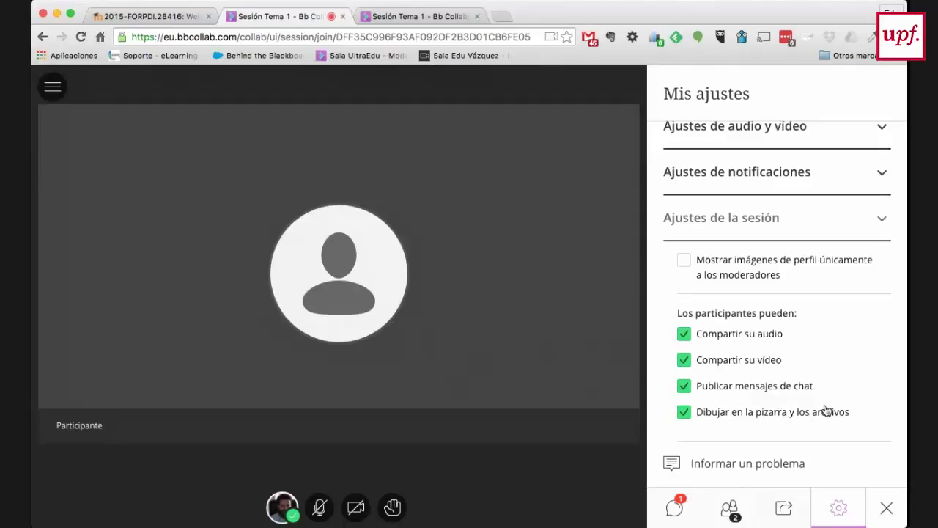
click(684, 386)
click(684, 335)
click(684, 361)
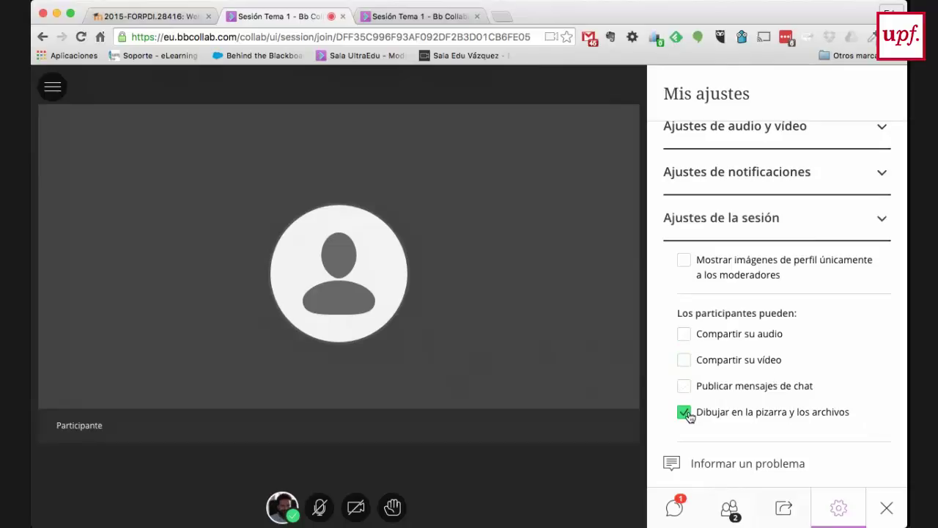
click(683, 412)
Turn the participants' audio, video, chat and whiteboard drawing permissions back on and collapse the session settings.
click(684, 334)
click(683, 361)
click(683, 387)
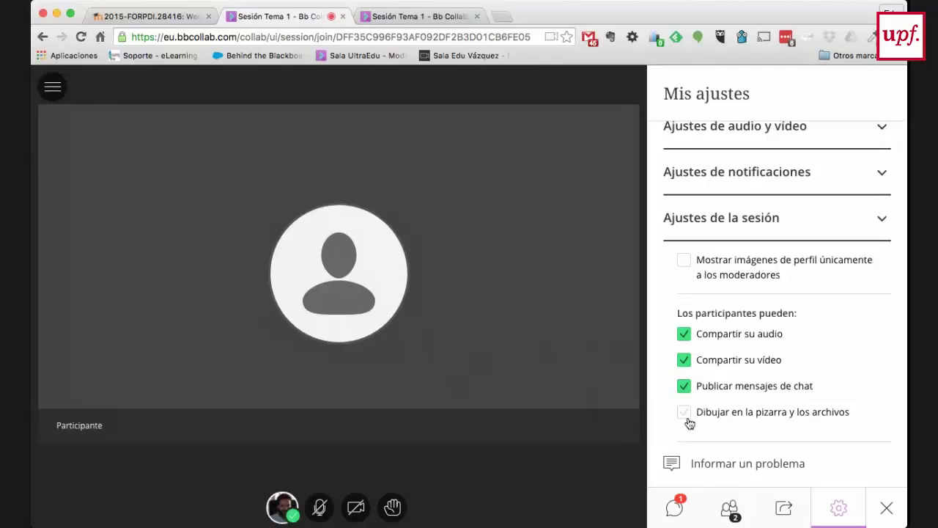
click(686, 413)
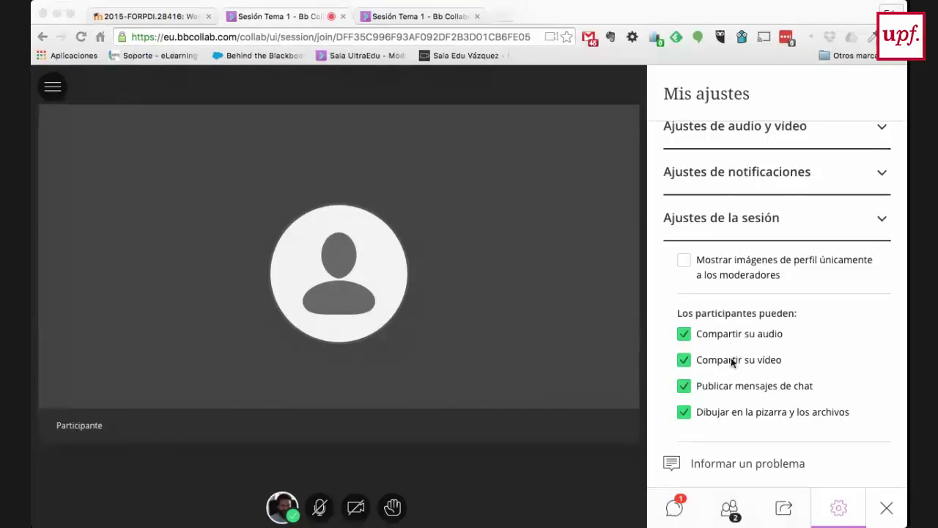
click(779, 333)
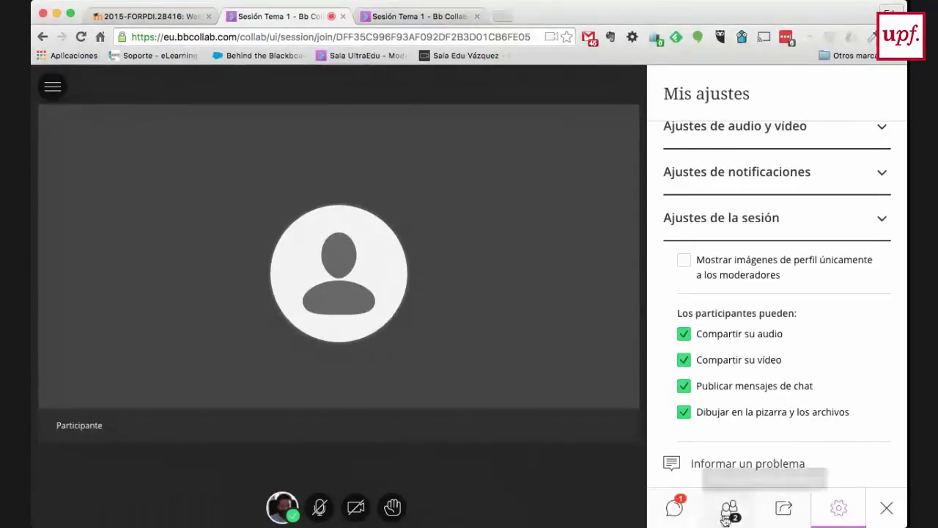
click(882, 221)
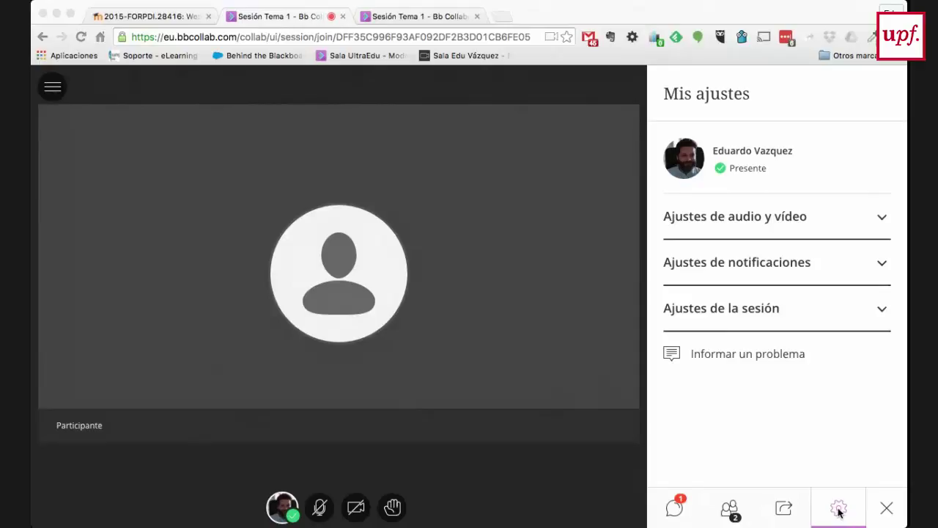
Close and reopen the Collaborate panel, read the participant's chat message, and close the panel again.
click(887, 507)
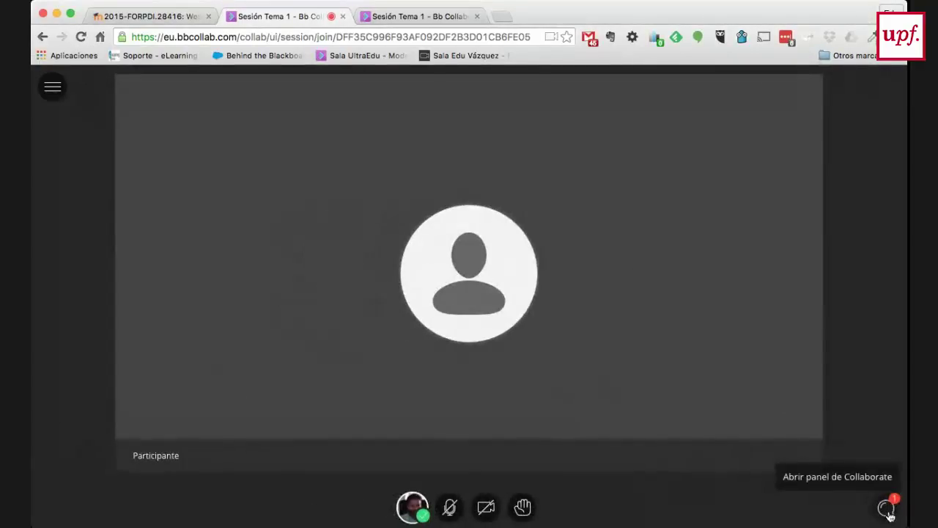
click(887, 507)
click(674, 507)
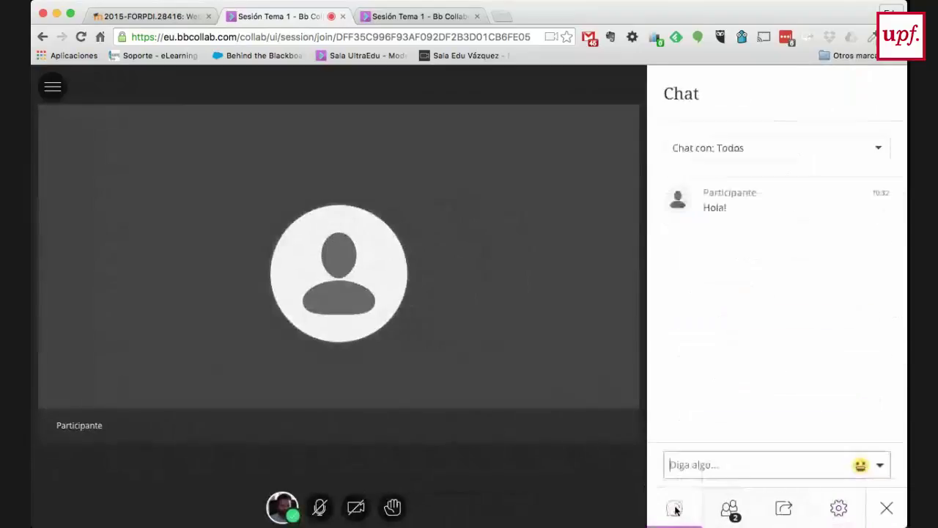
click(887, 508)
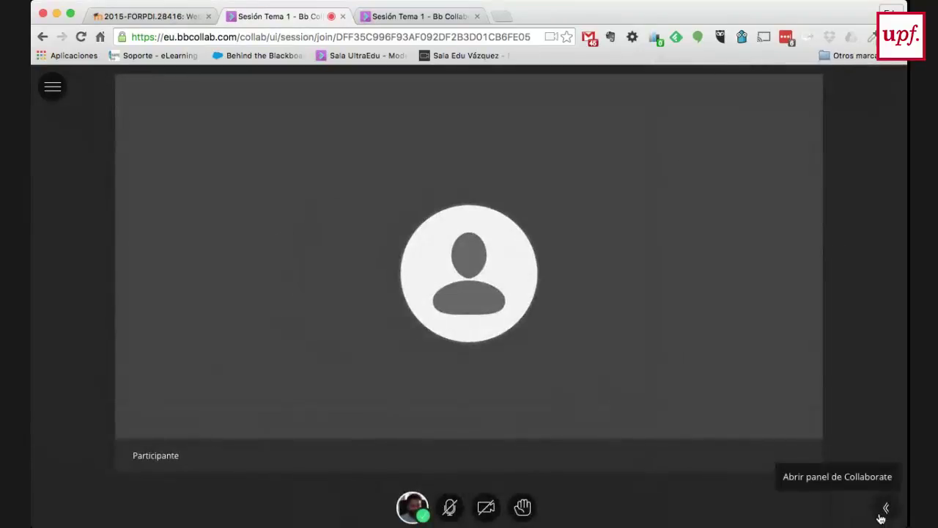
Look through the "Sesión Tema 1" session menu and open "Ayuda de Blackboard Collaborate" from it.
click(52, 90)
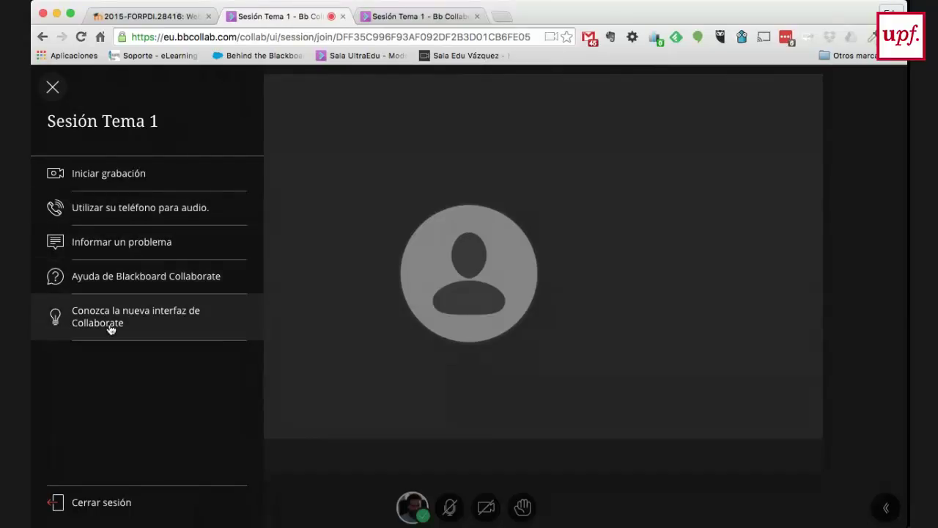
click(127, 279)
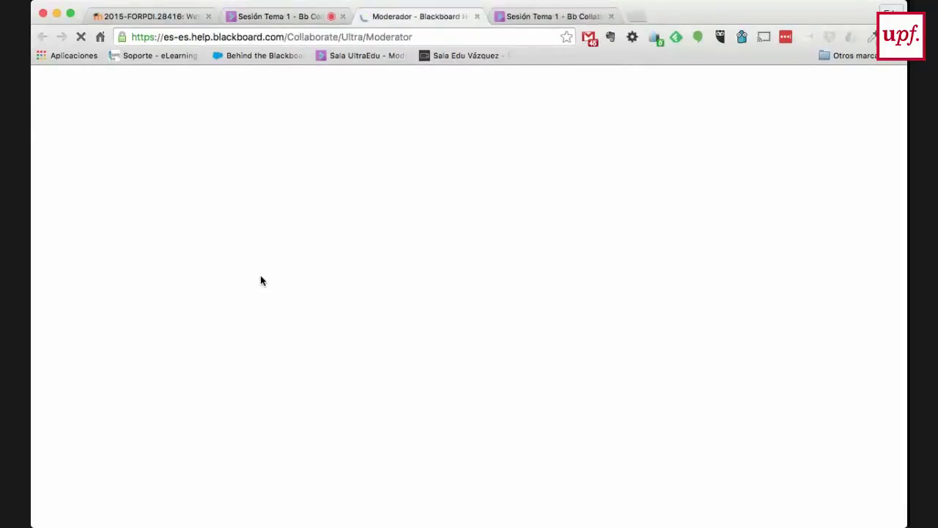
click(260, 20)
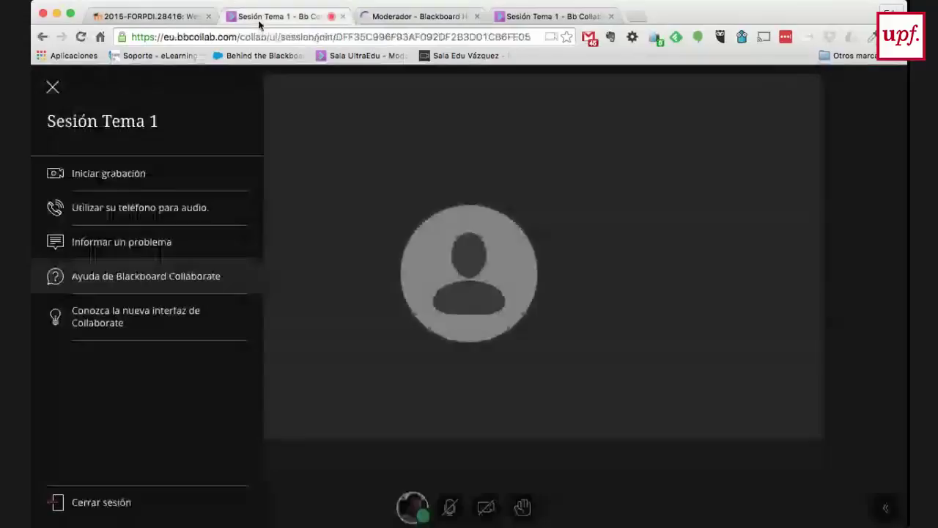
click(409, 22)
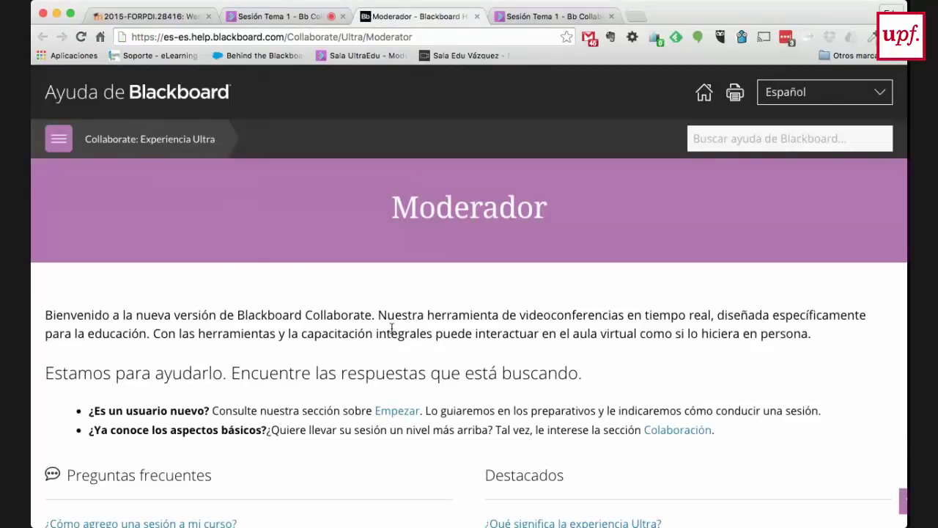
Look through the moderator help page and open the article "¿Cómo comparto contenido?".
scroll(454, 325, down, 2)
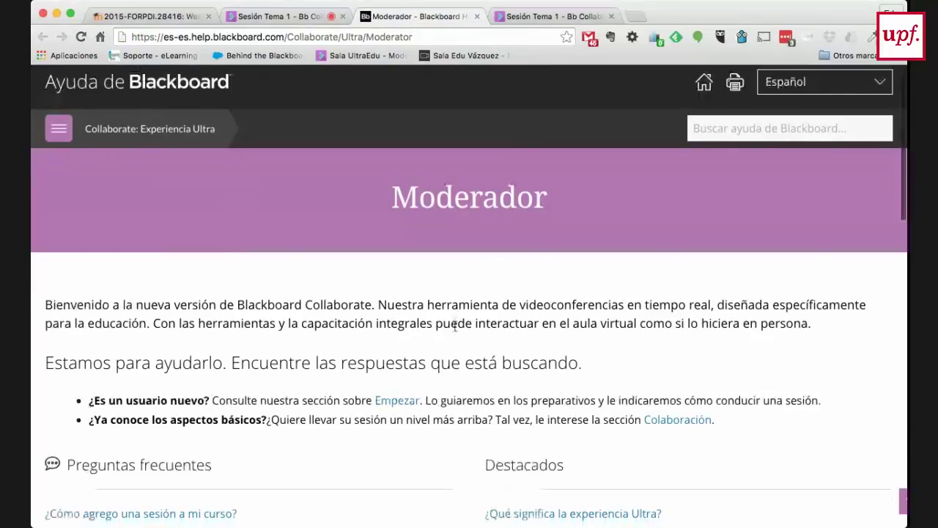
scroll(455, 325, down, 5)
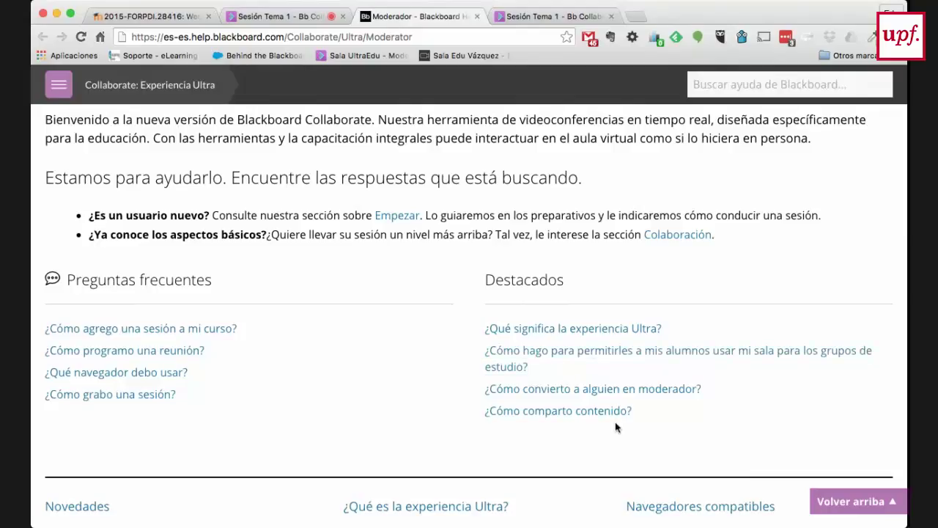
click(554, 412)
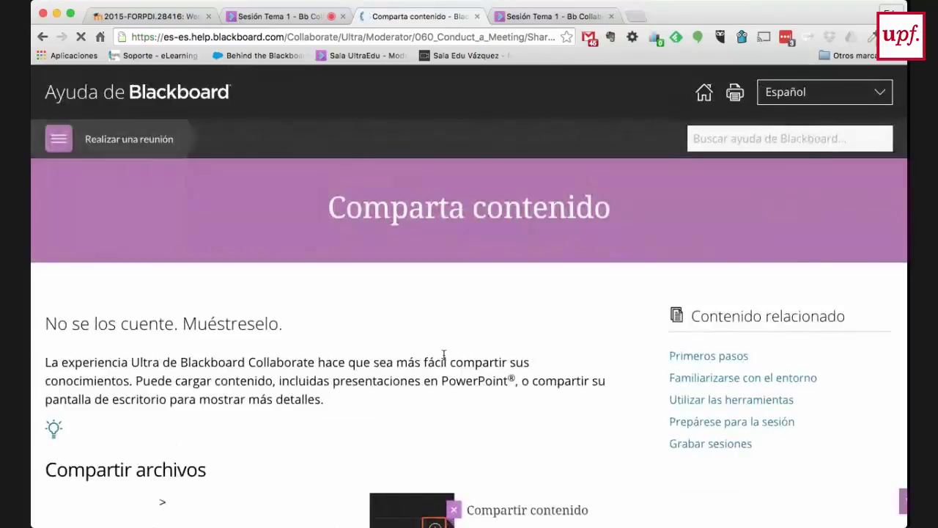
Read through the "Comparta contenido" help article, covering file sharing, the whiteboard, PowerPoint slides and content tools, and return to its beginning.
scroll(381, 356, down, 1)
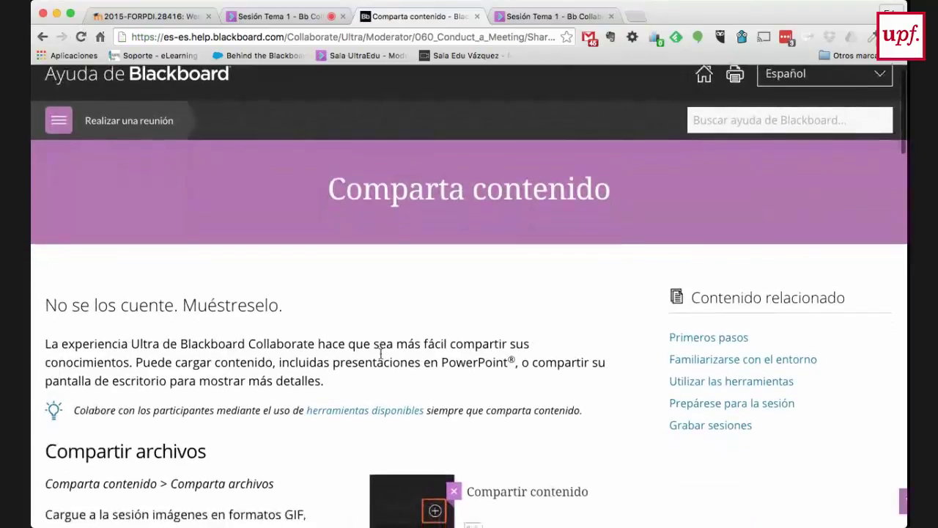
scroll(380, 355, down, 5)
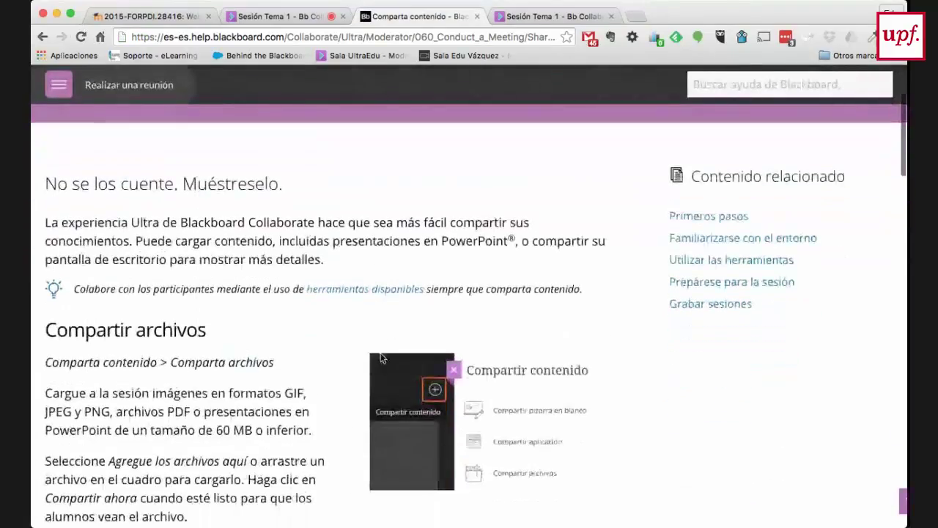
scroll(380, 357, down, 15)
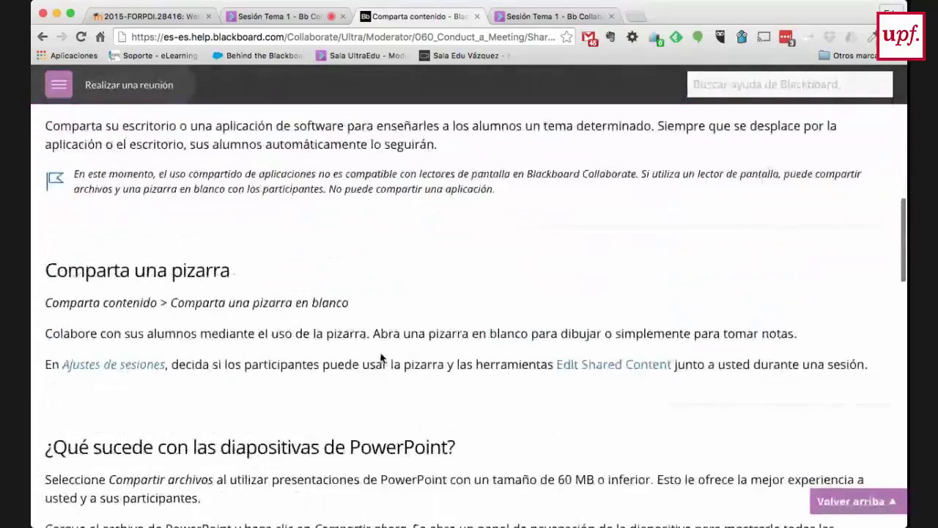
scroll(380, 356, down, 8)
scroll(380, 357, down, 5)
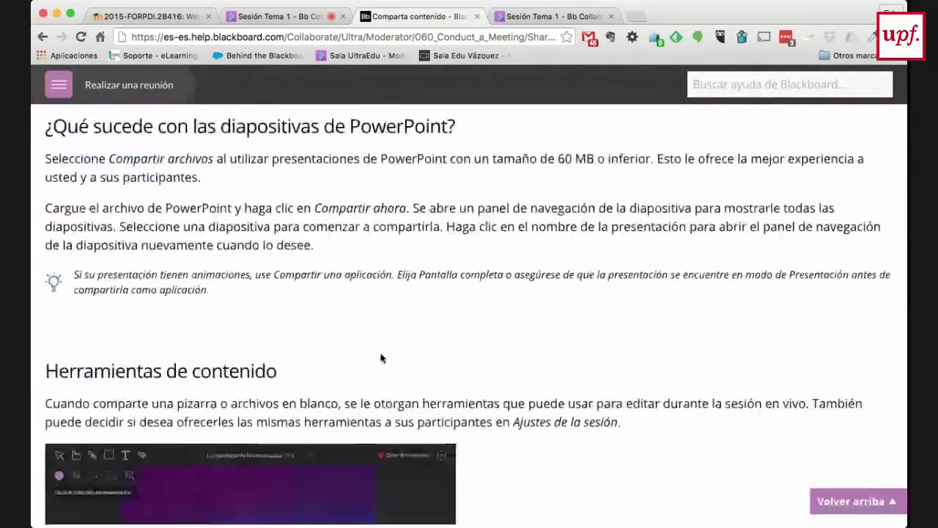
scroll(380, 357, down, 10)
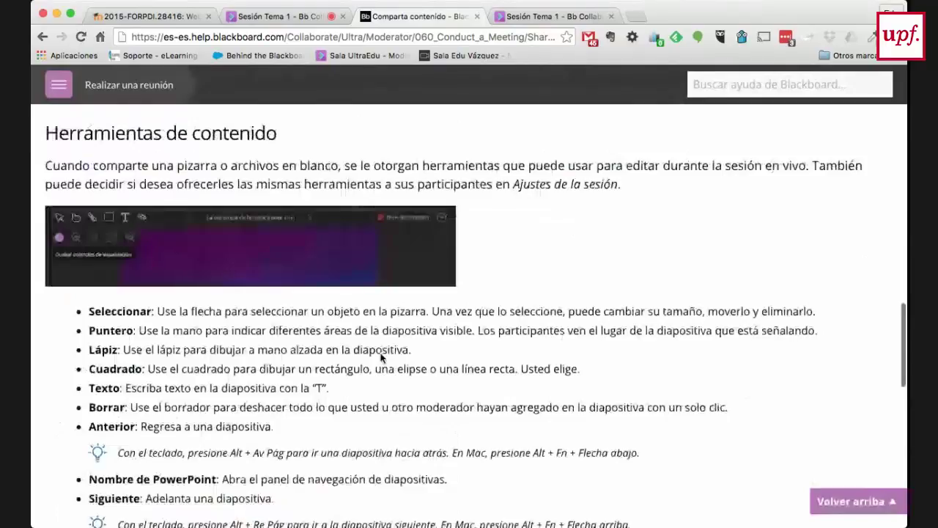
scroll(380, 357, down, 2)
scroll(499, 358, up, 20)
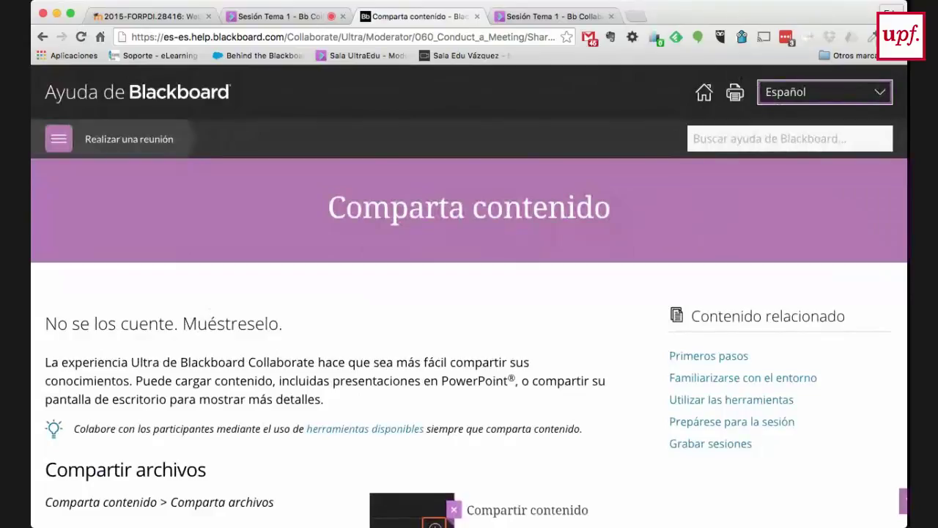
Switch the help site's language to English (UK) and close the help page.
key(Up)
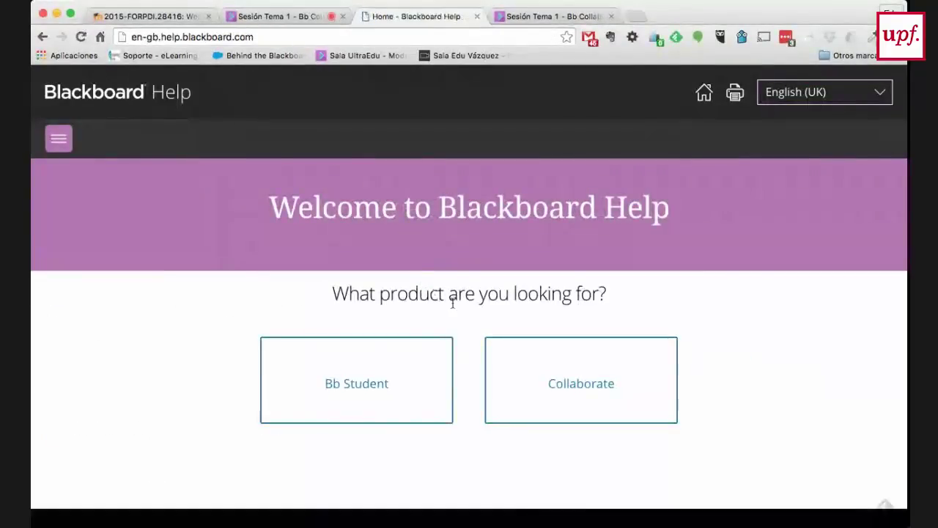
click(477, 16)
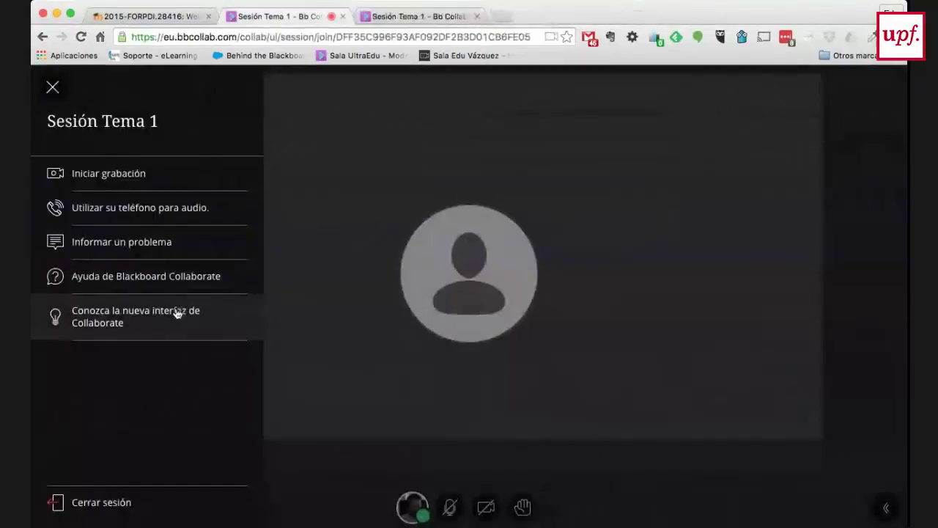
Open "Conozca la nueva interfaz de Collaborate", read through the "Session Interface Update" article, and close it.
click(113, 321)
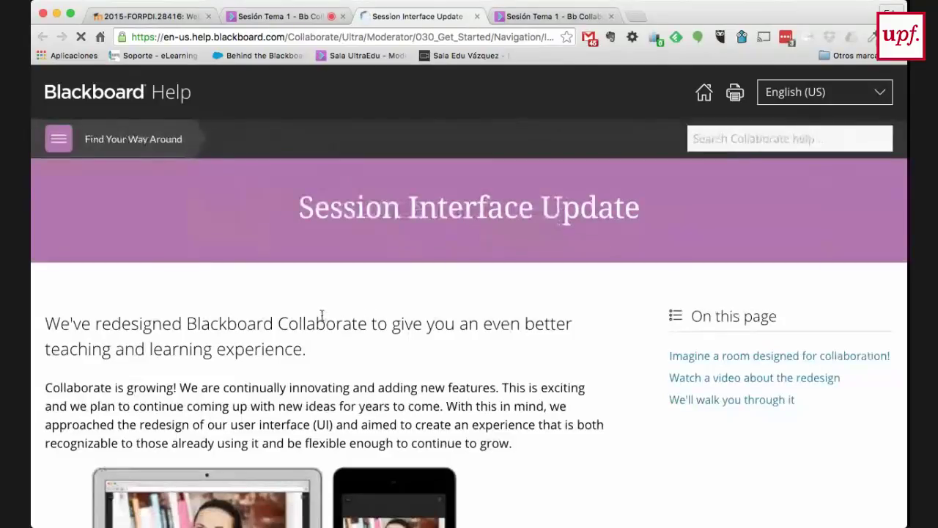
scroll(361, 317, down, 3)
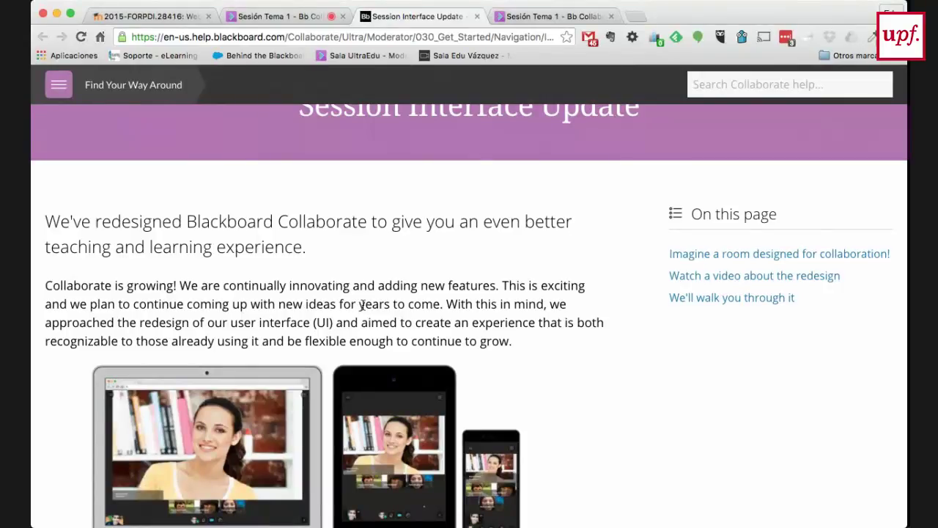
scroll(321, 287, down, 1)
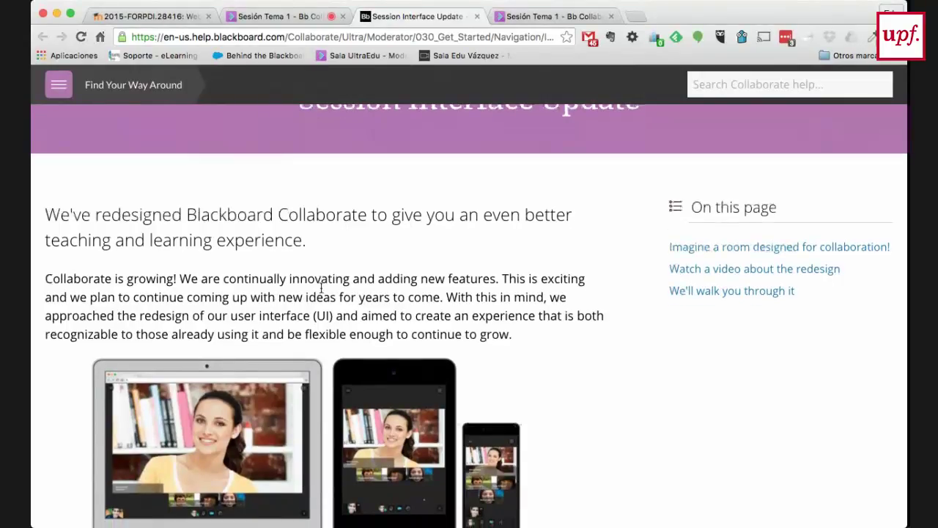
scroll(321, 287, down, 5)
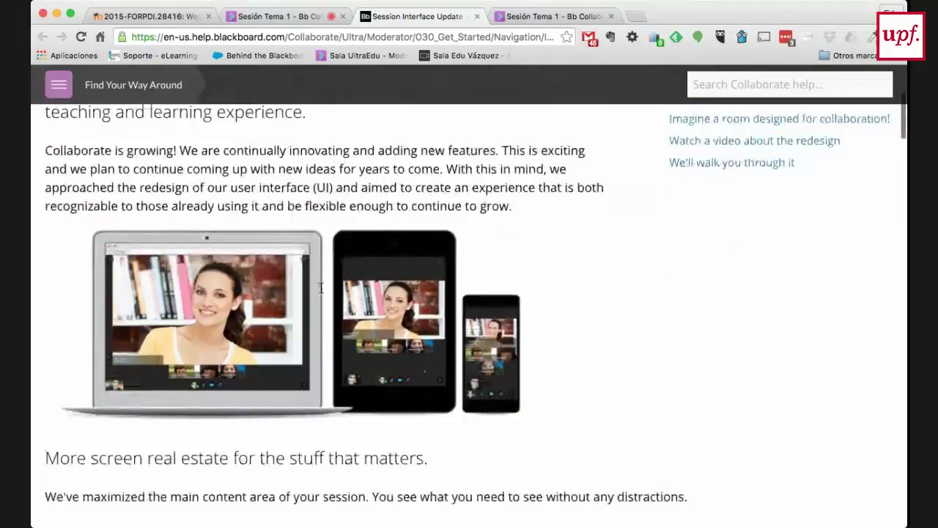
scroll(321, 287, down, 15)
scroll(321, 288, down, 10)
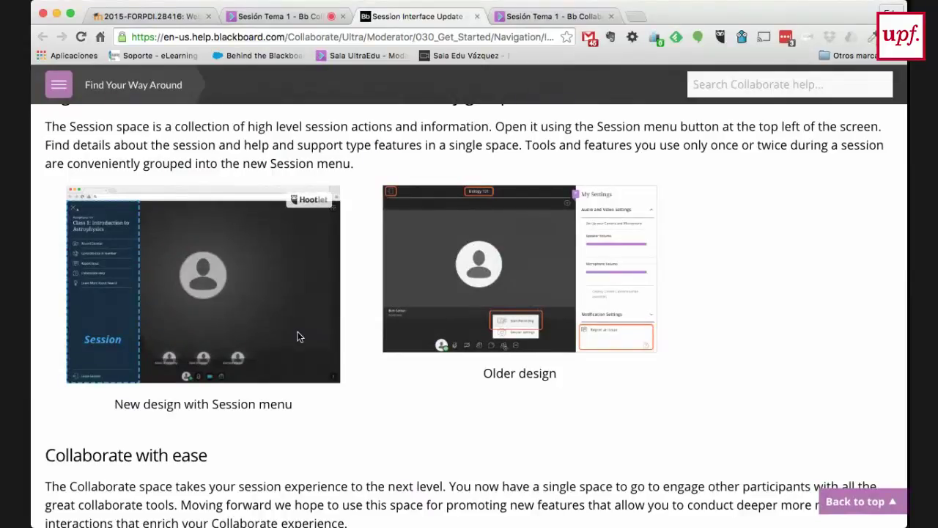
click(476, 16)
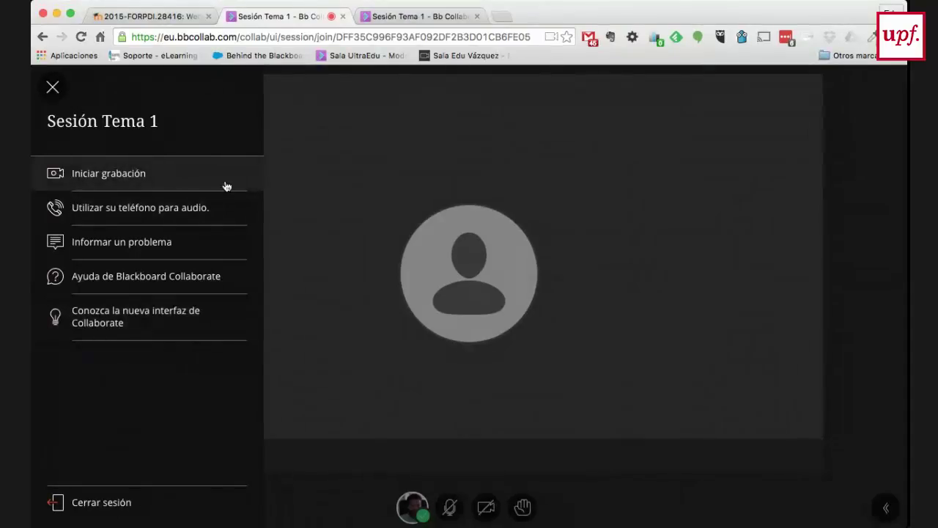
Start recording the session, and open and close the Collaborate panel.
click(104, 180)
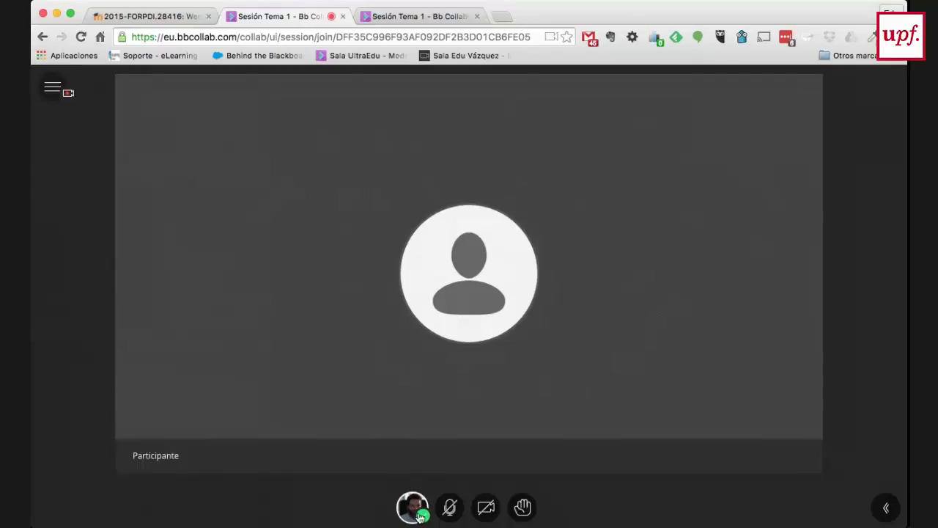
click(884, 508)
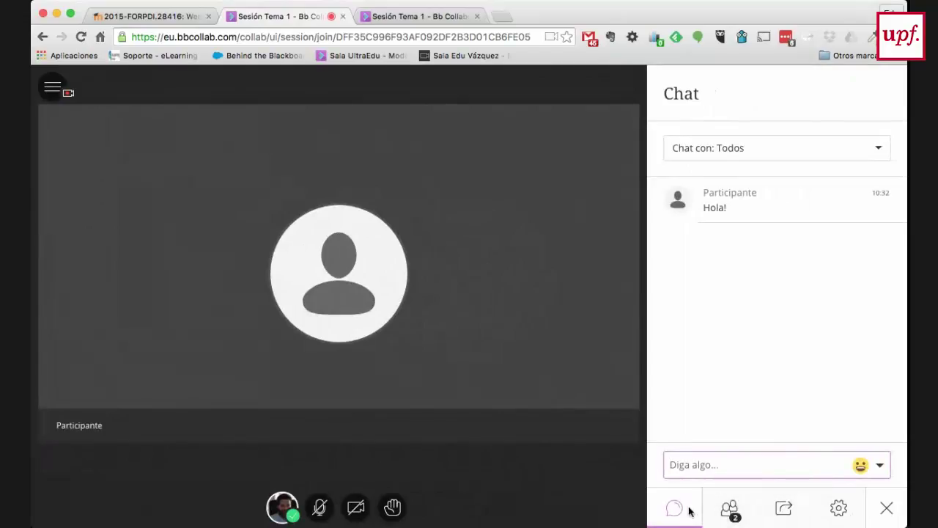
click(888, 510)
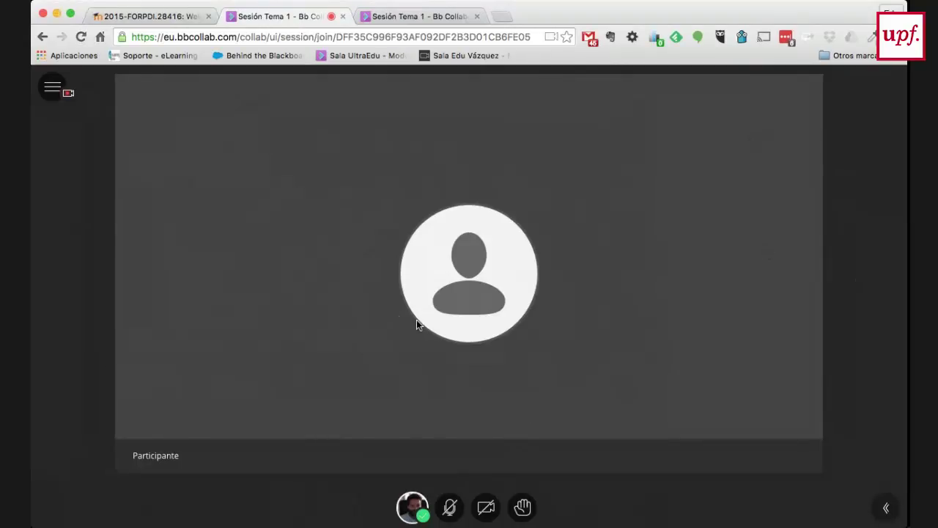
Open the "Sesión Tema 1" session menu and reveal the PIN for using a phone for audio.
click(52, 91)
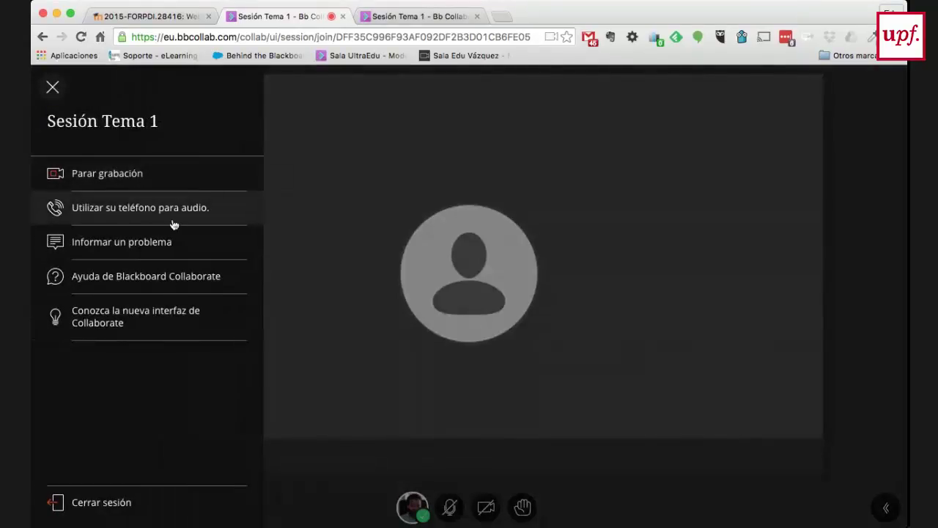
click(146, 213)
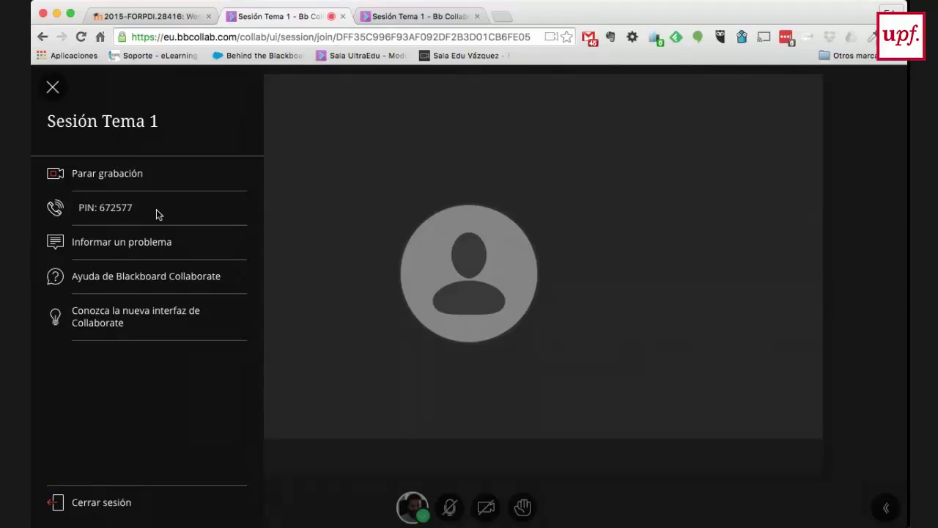
Switch to the Webinar Collaborate course page and review the event details and session settings of "Sesión Tema 1".
click(150, 19)
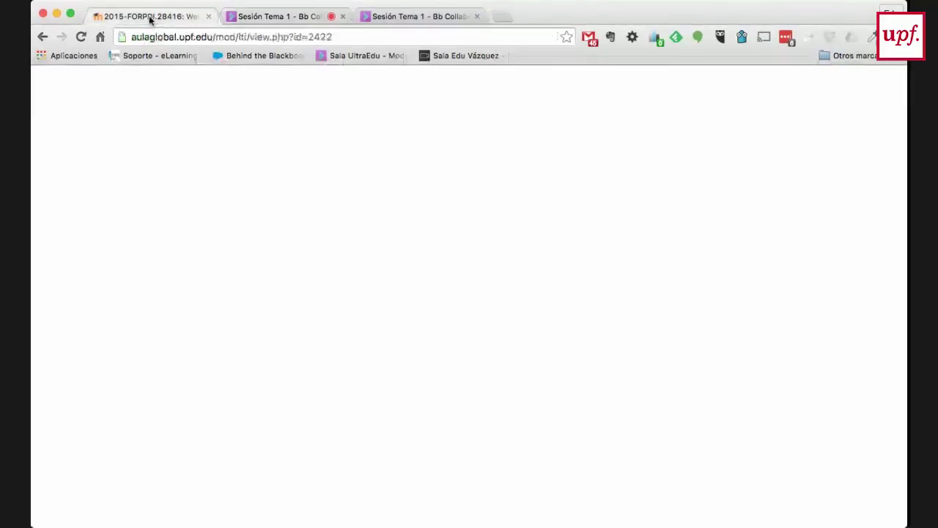
scroll(714, 376, down, 1)
scroll(715, 376, up, 3)
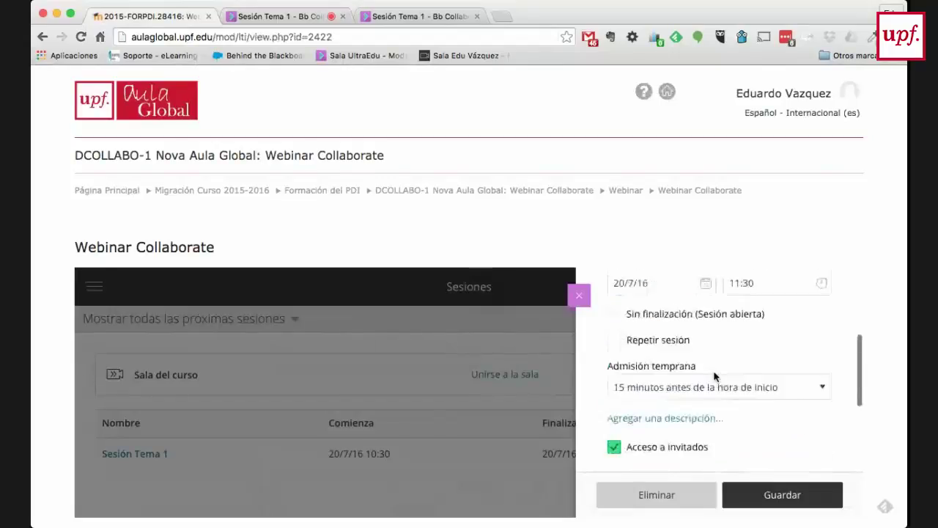
scroll(806, 359, up, 5)
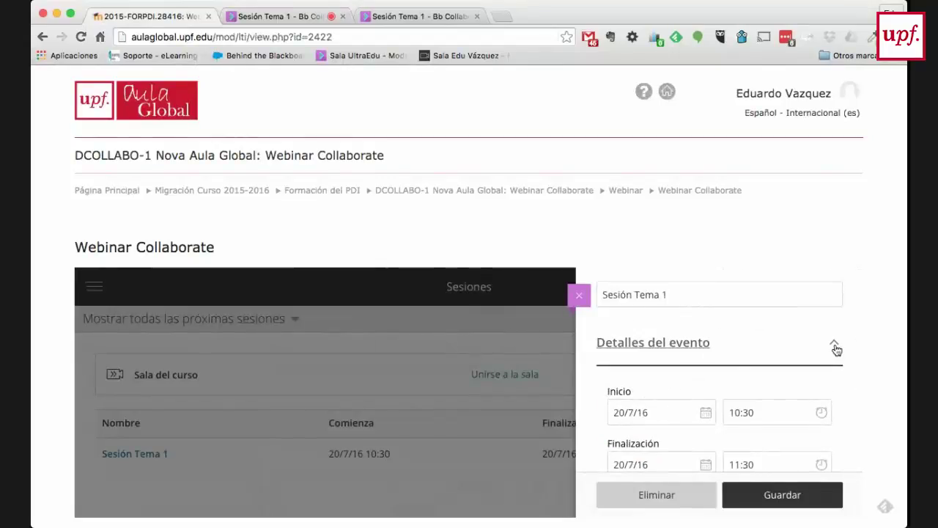
click(837, 349)
click(833, 389)
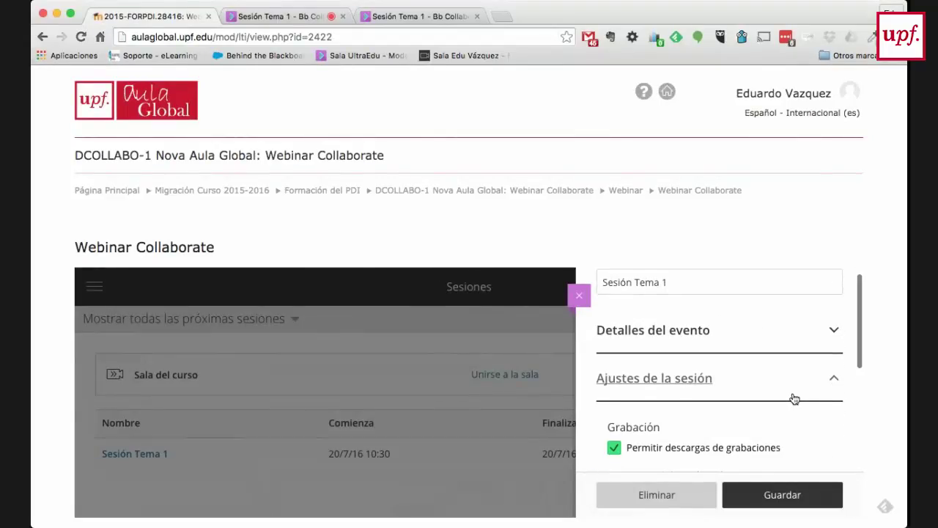
scroll(794, 397, down, 5)
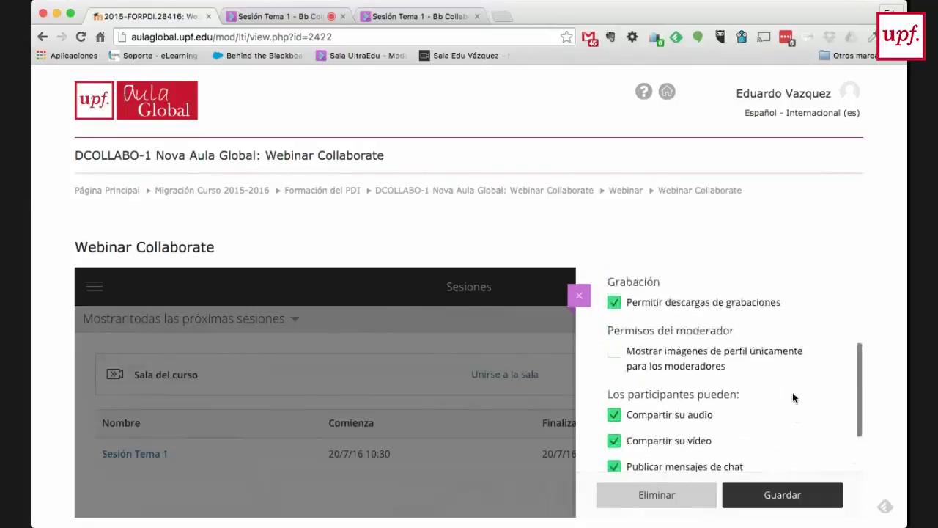
scroll(792, 397, up, 5)
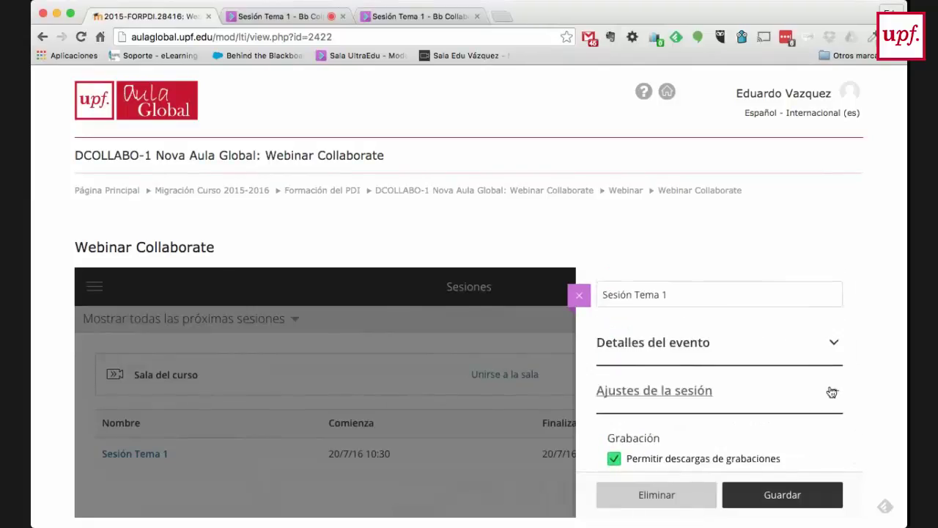
click(831, 392)
Return to the moderator's session, highlight the phone audio PIN, and close the session menu.
click(289, 16)
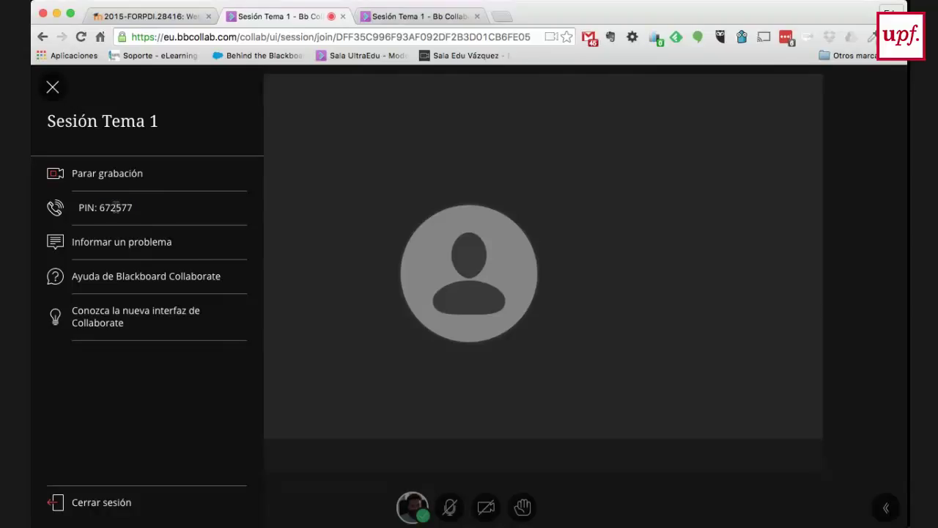
double_click(116, 207)
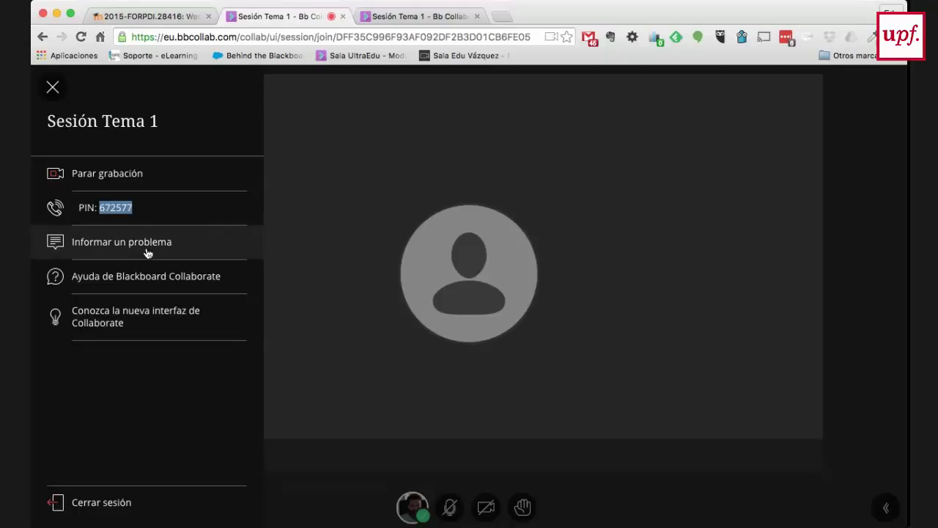
click(151, 210)
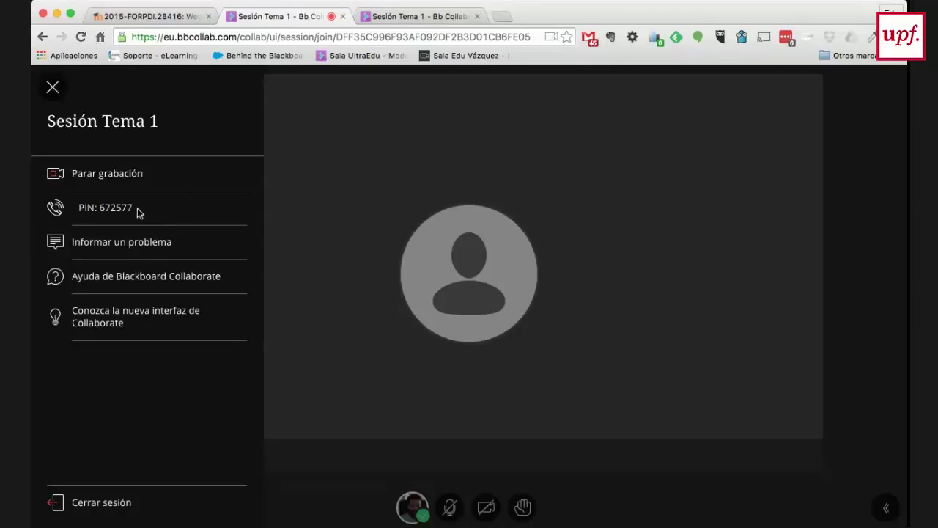
double_click(107, 208)
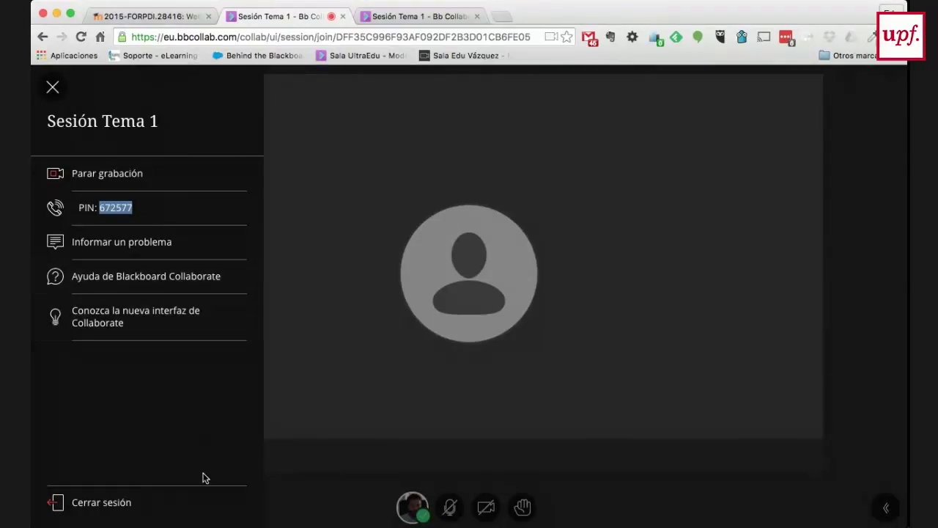
click(53, 91)
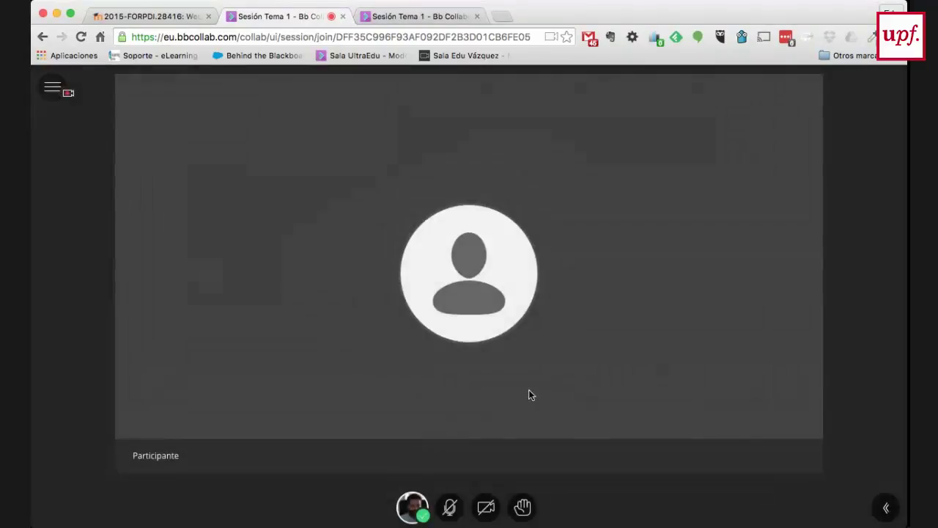
Open the chat in the Collaborate panel and set its audience to "Moderadores".
click(888, 509)
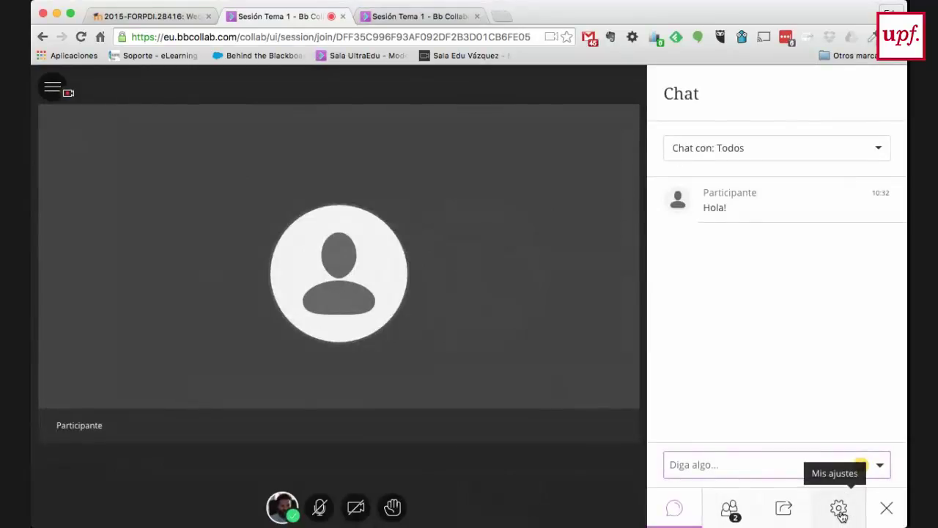
click(670, 510)
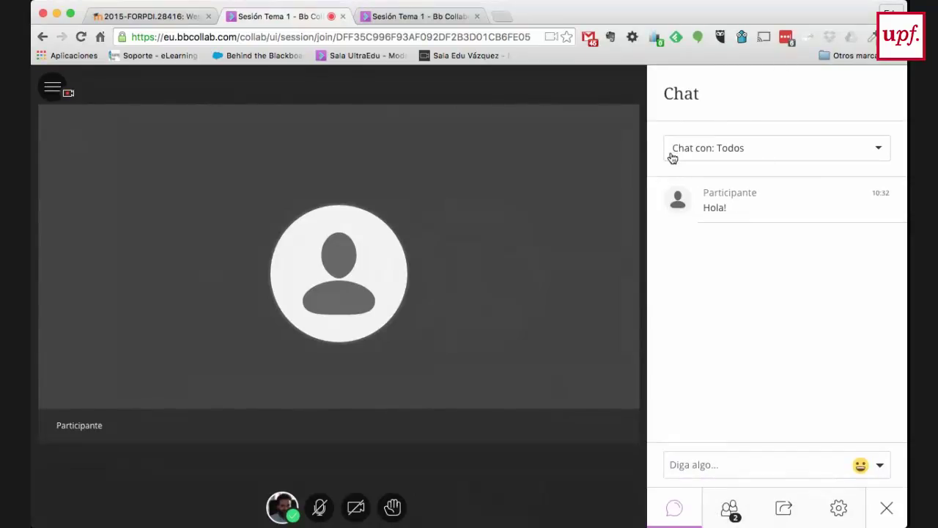
click(706, 462)
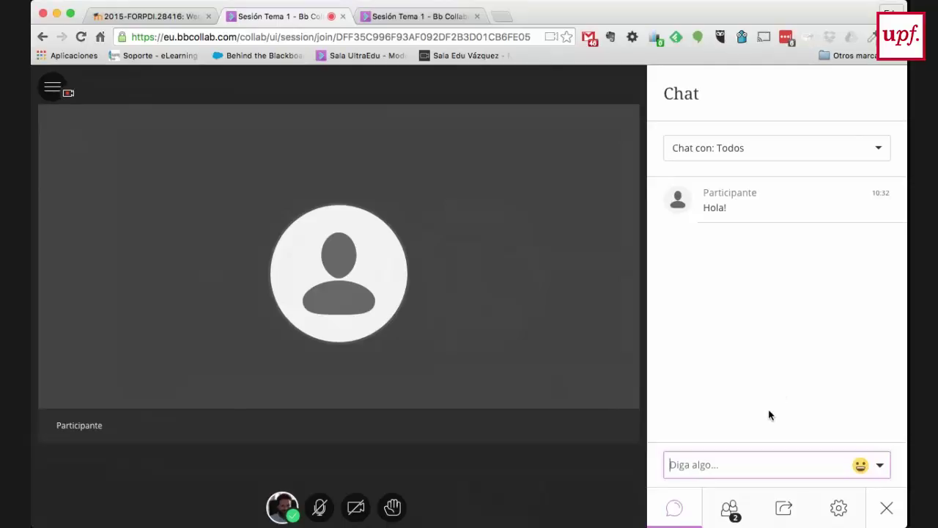
click(880, 152)
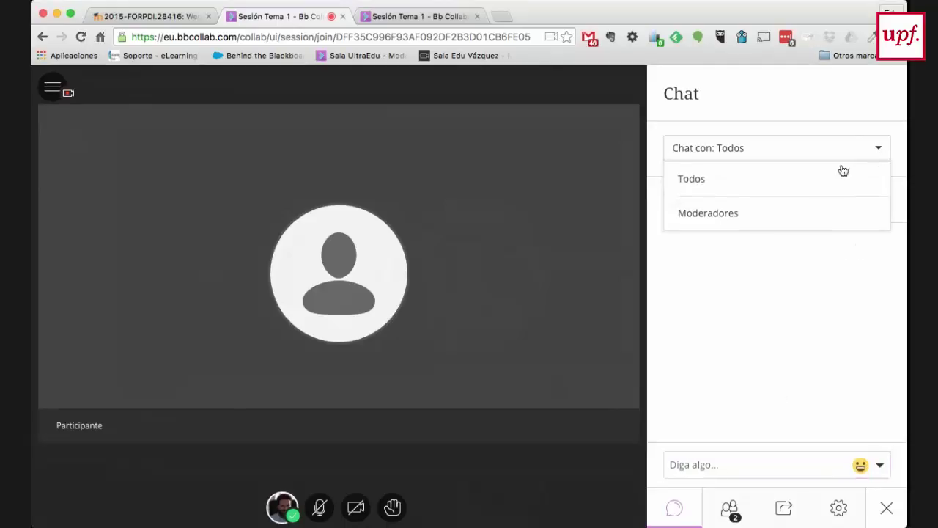
click(753, 218)
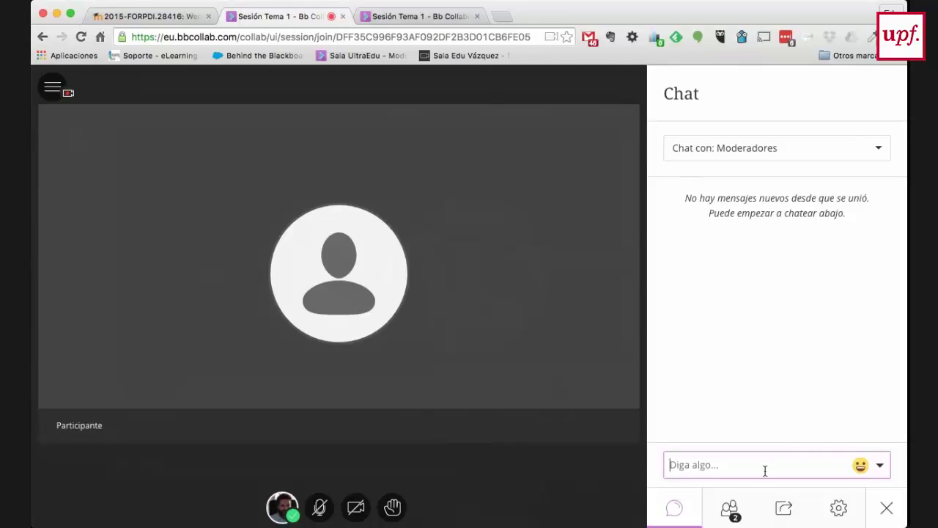
Set the chat audience to "Todos", and open the participants list to check the moderator's network connection.
click(871, 155)
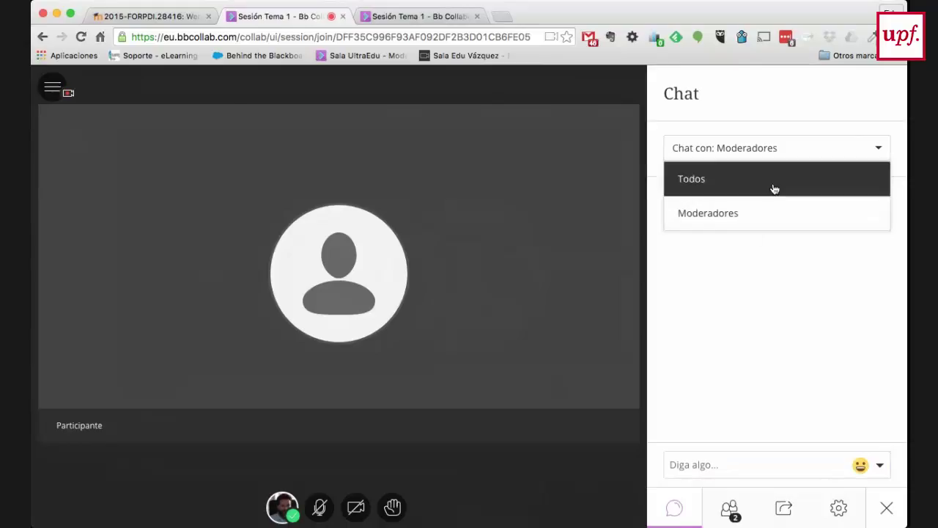
click(770, 189)
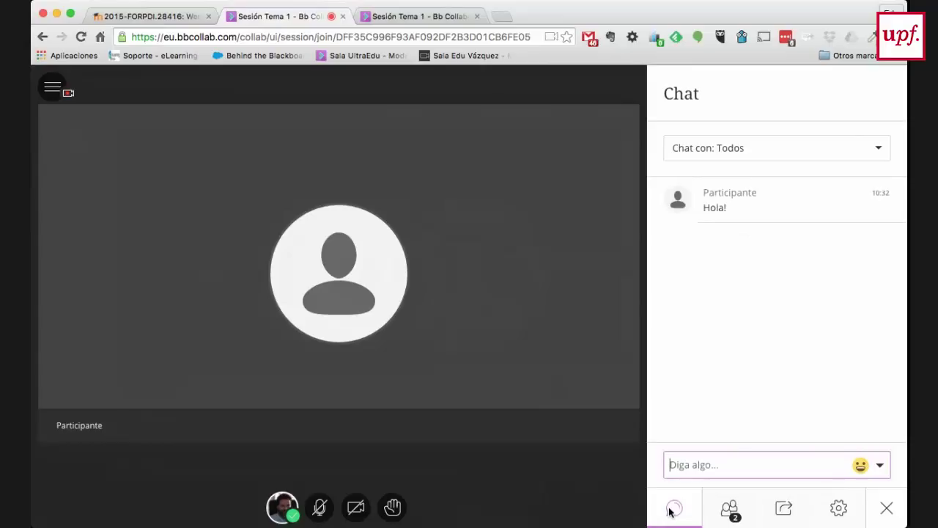
click(730, 511)
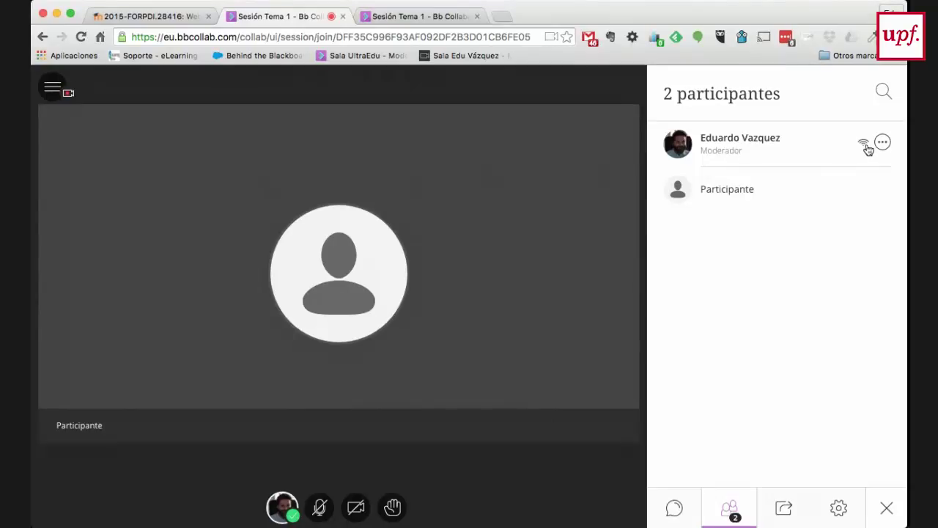
mouse_move(865, 148)
mouse_move(864, 146)
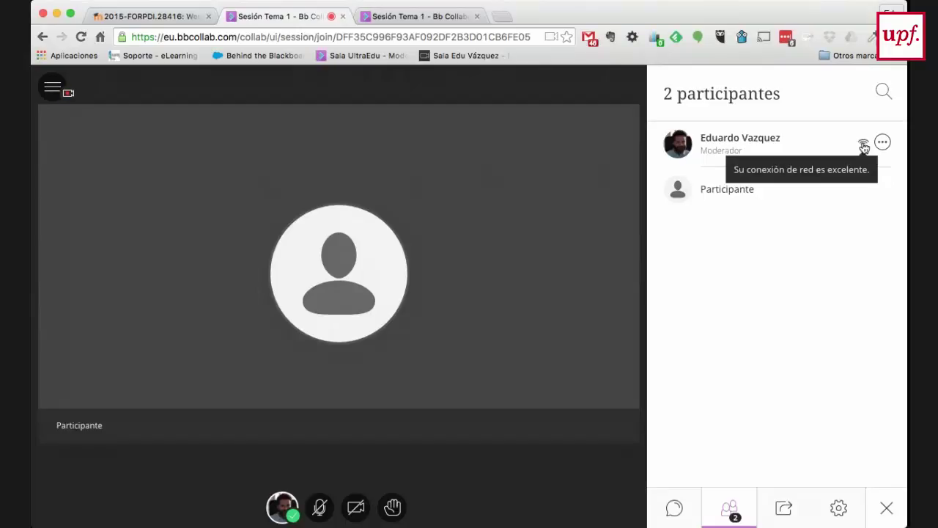
Turn the moderator's microphone on and mute it again.
click(320, 513)
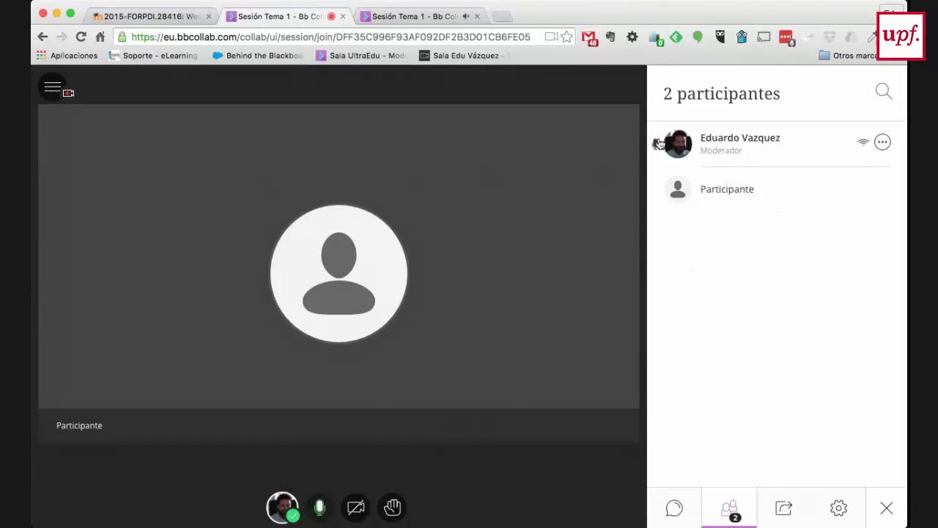
click(310, 516)
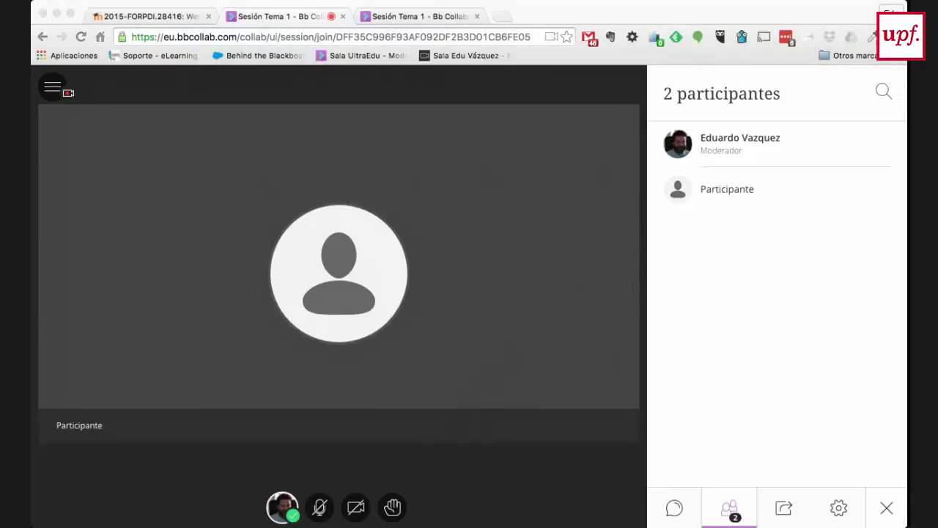
click(777, 368)
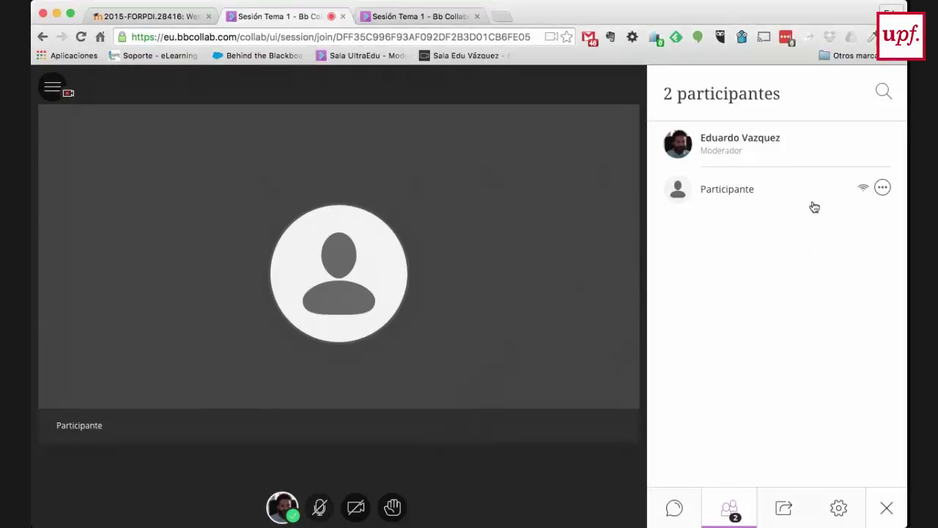
Make Participante a presenter and review the content sharing options available in the participant's session.
click(883, 190)
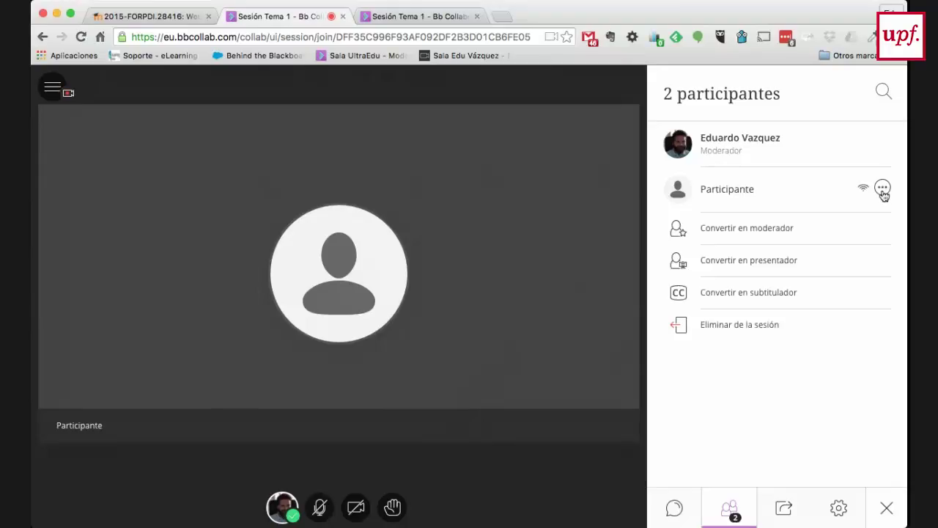
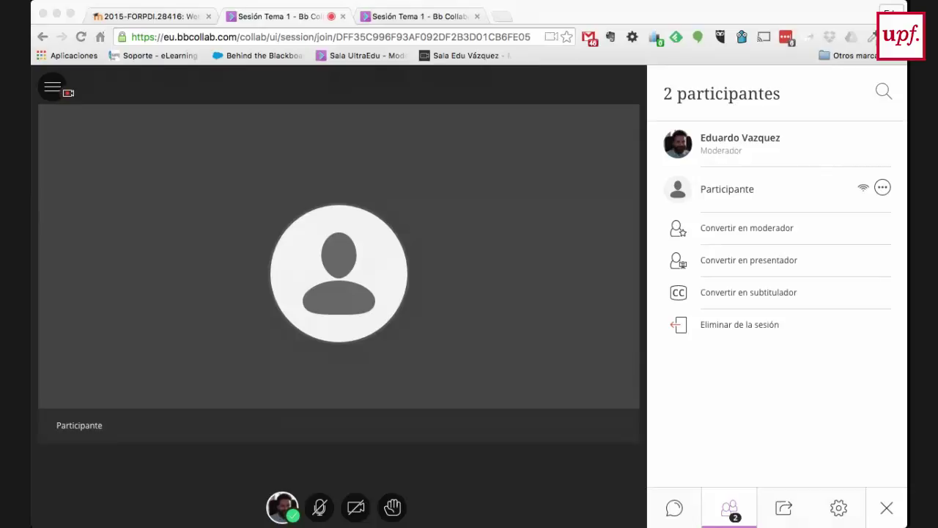
click(730, 368)
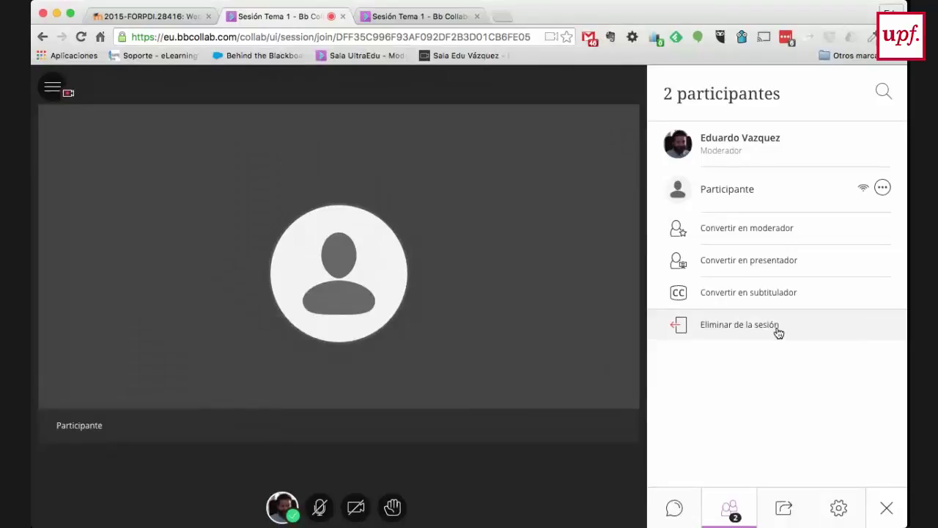
click(781, 264)
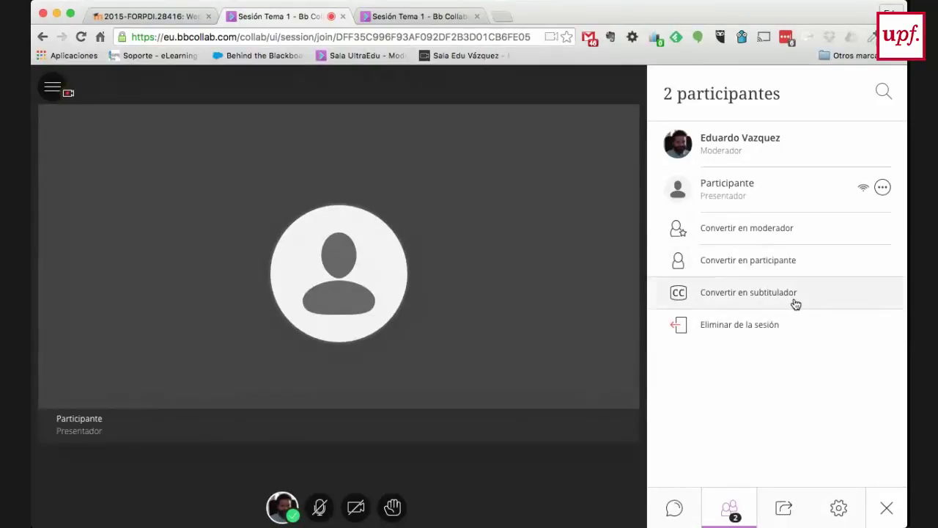
click(407, 20)
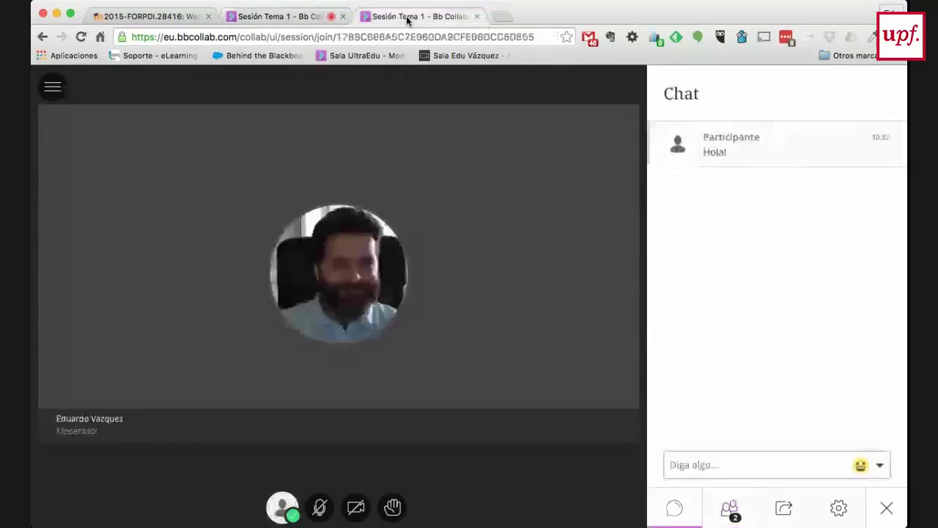
click(728, 513)
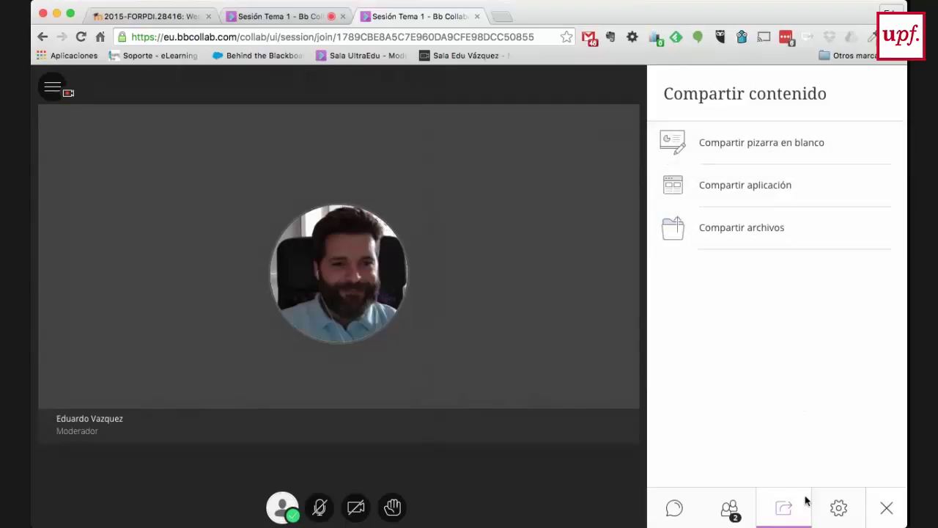
Convert the presenter back to a participant from the moderator's session, and recheck content sharing in the participant's session.
click(285, 12)
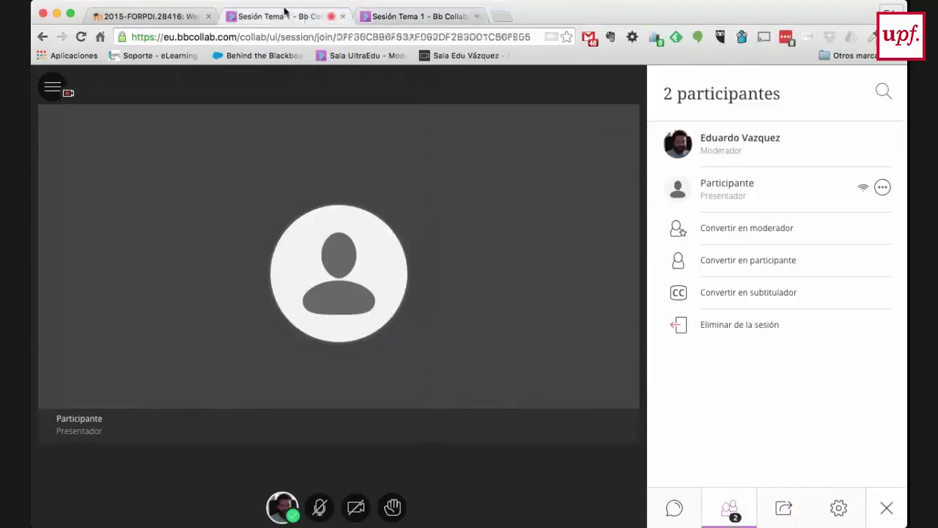
click(779, 268)
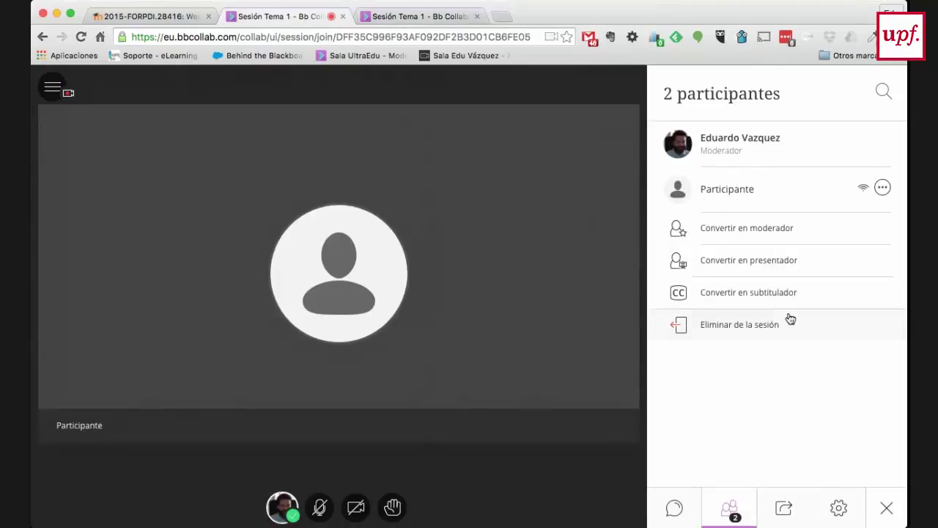
click(418, 16)
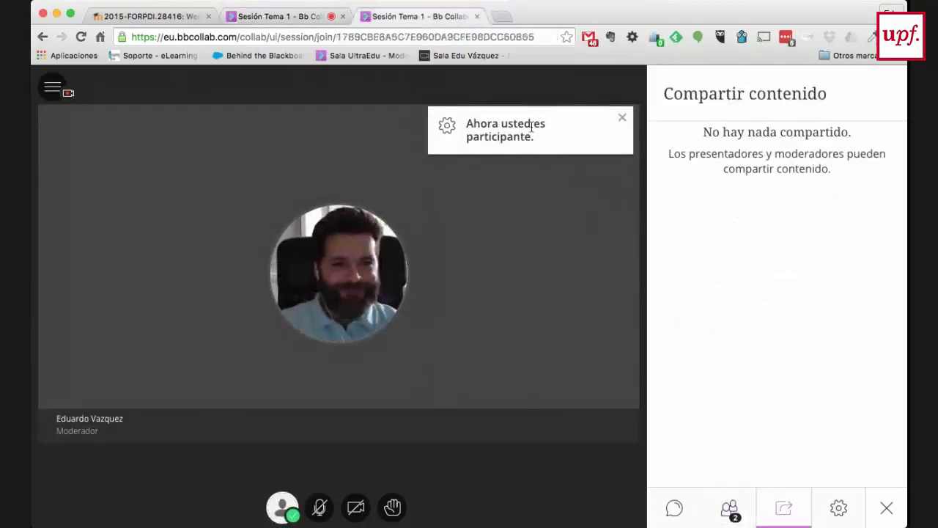
drag(697, 139, 831, 178)
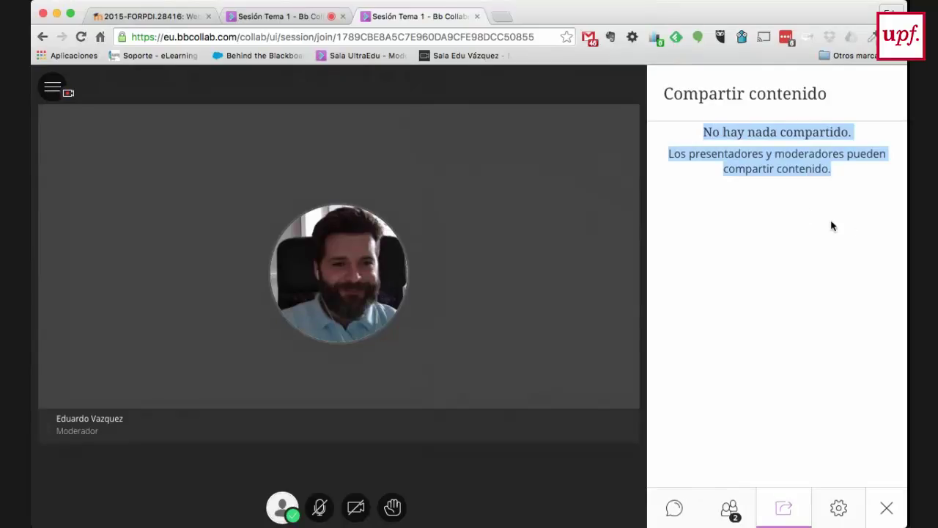
click(762, 513)
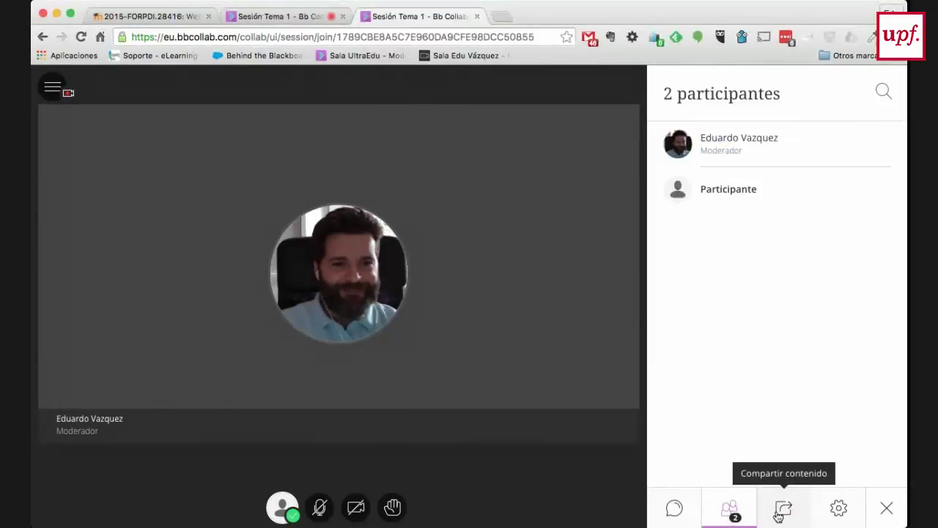
click(779, 508)
Make Participante a captioner from the moderator's session and start captioning in the participant's session.
click(292, 18)
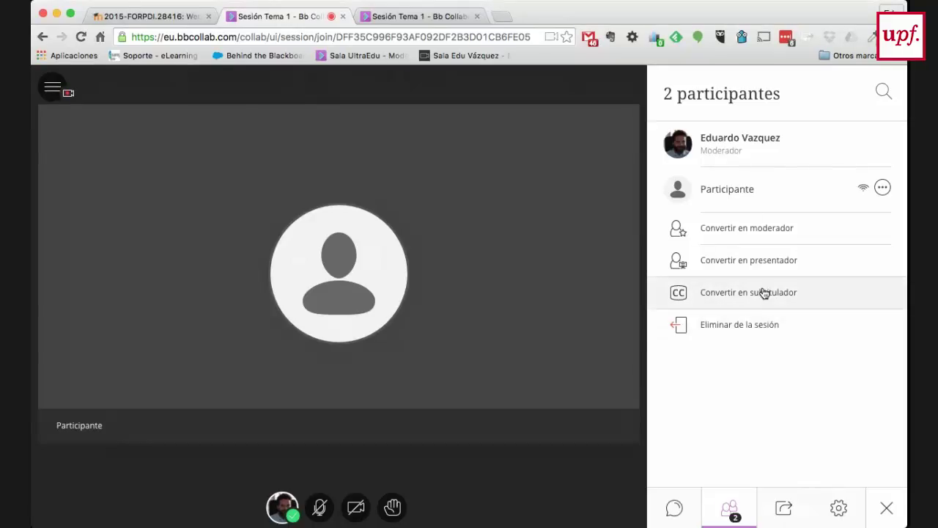
click(818, 298)
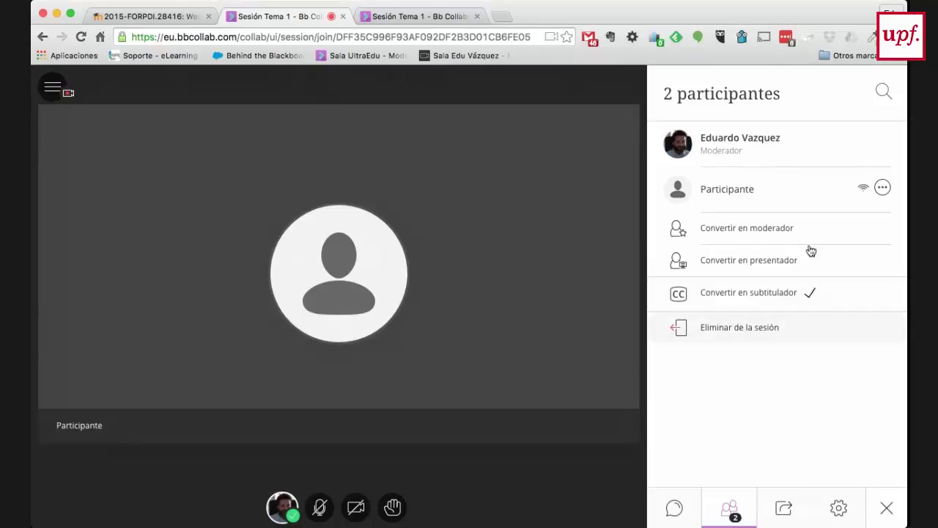
click(424, 17)
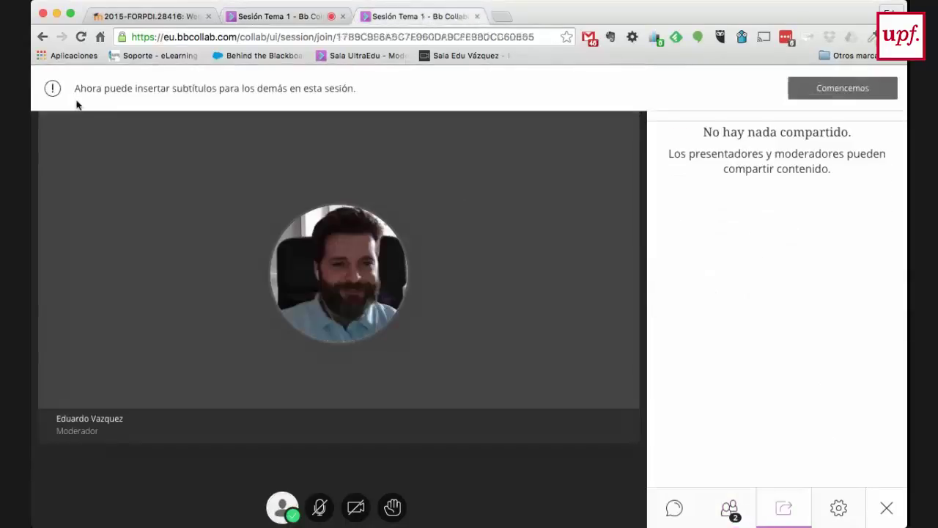
drag(73, 88, 395, 98)
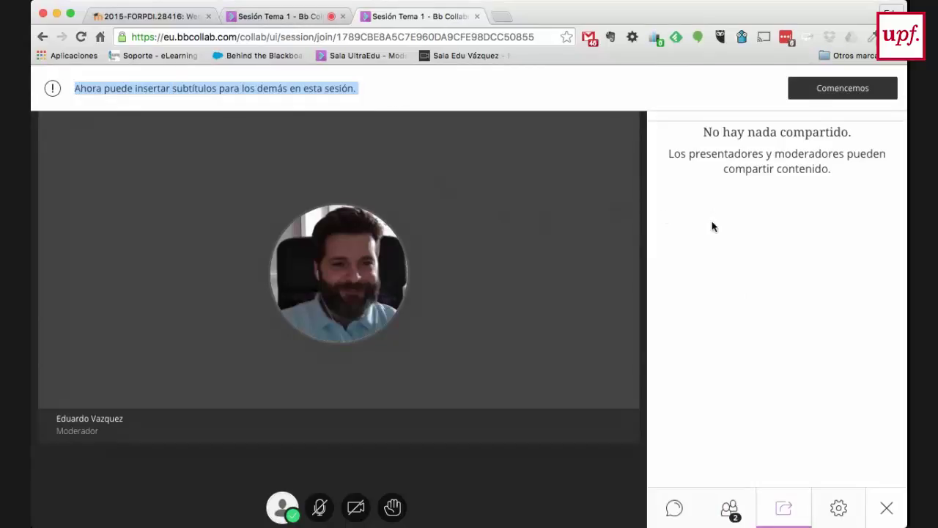
click(833, 92)
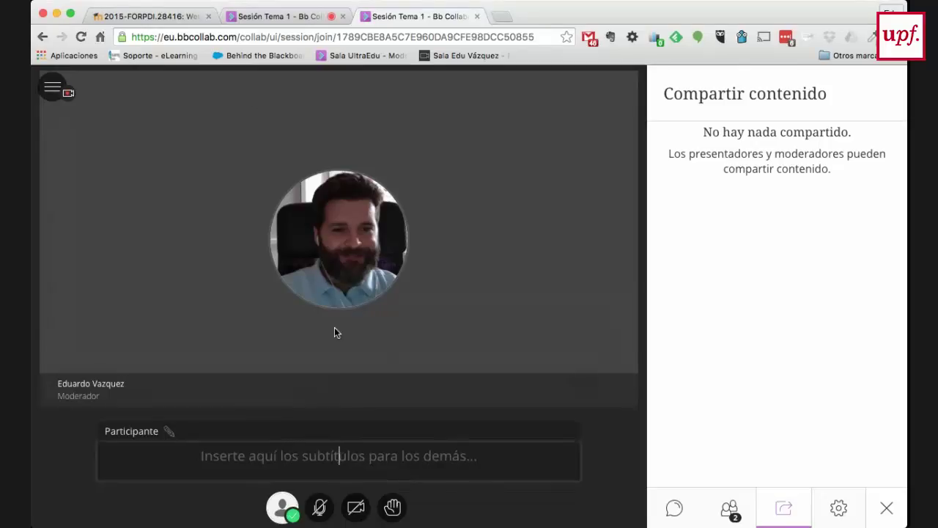
Accept closed captions in the moderator's session and enter the caption "sgnbsfgnsfgnsfn wrywry jwryj wryj wryj wryj wryjwryjwryj wryj" in the participant's session.
click(279, 17)
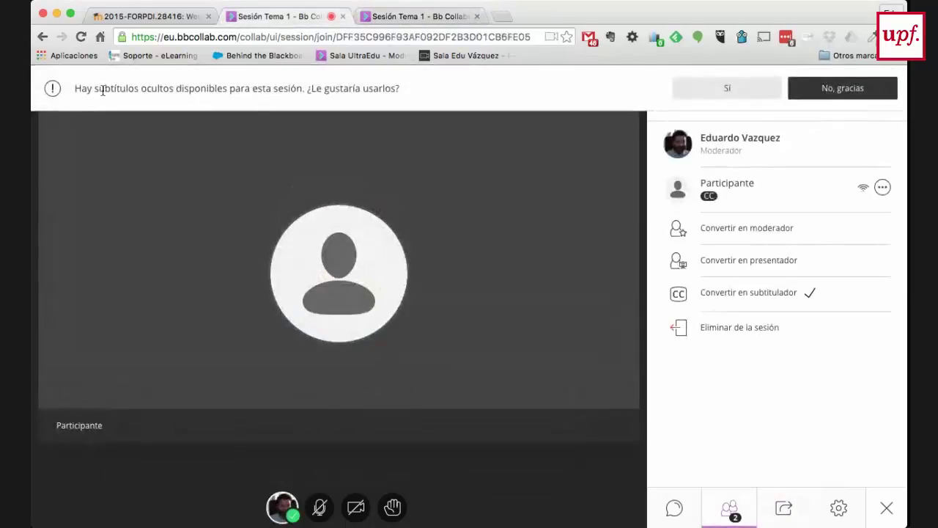
click(720, 90)
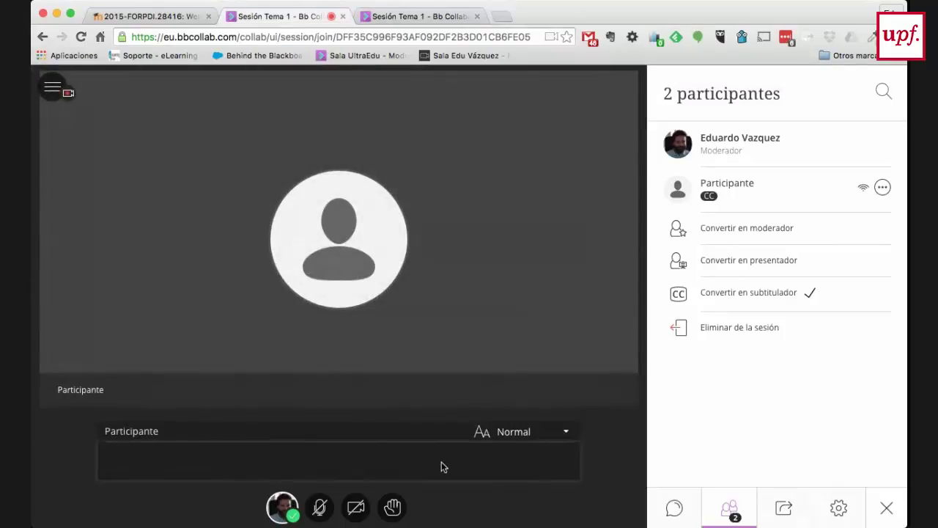
click(425, 17)
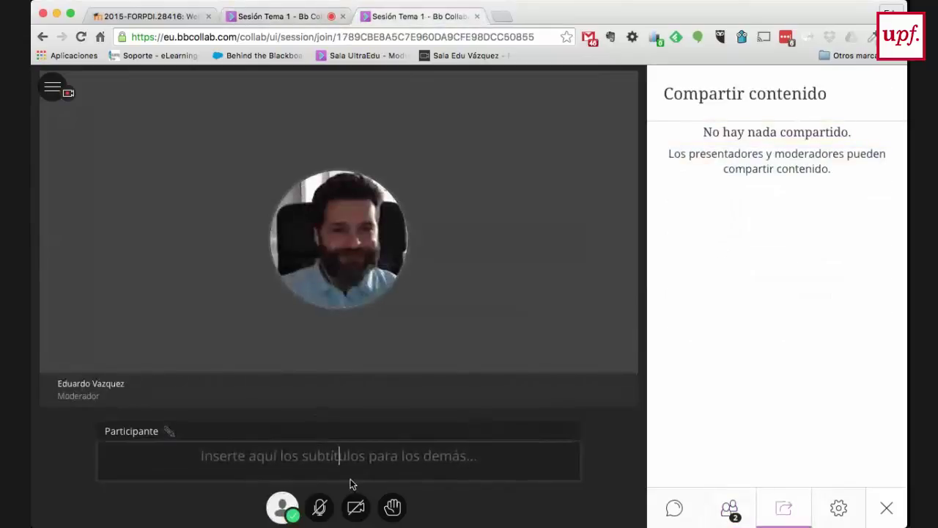
text(sgnbsfgnsfgnsfn wry)
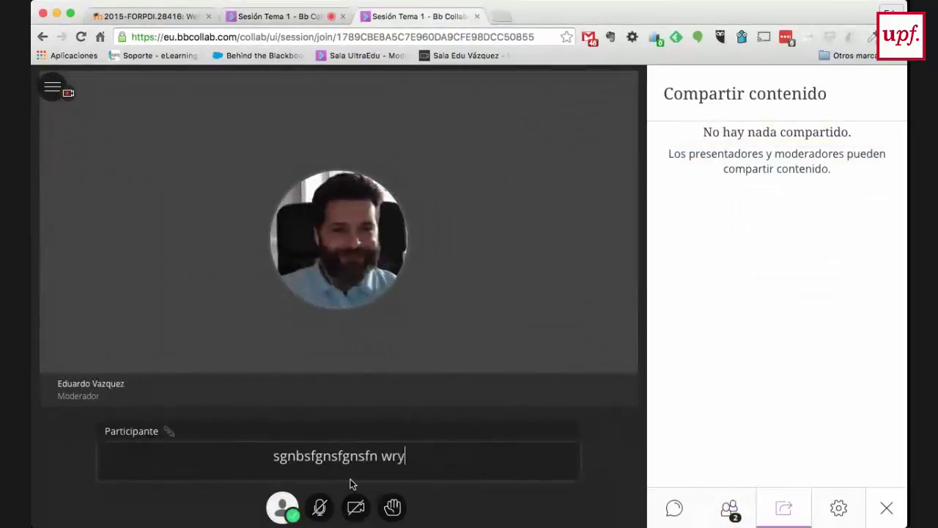
text(wry jwryj wryj wryj wryj wryj)
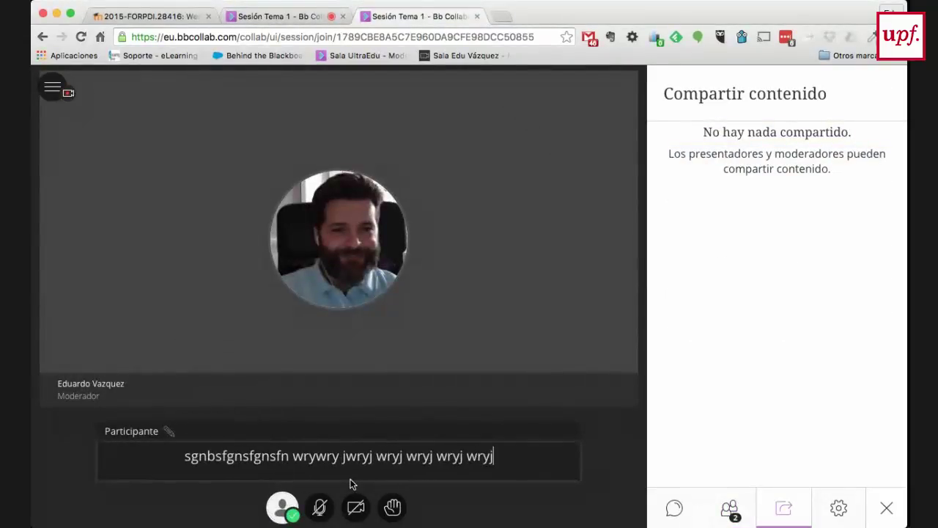
text(wryjwryj wryj)
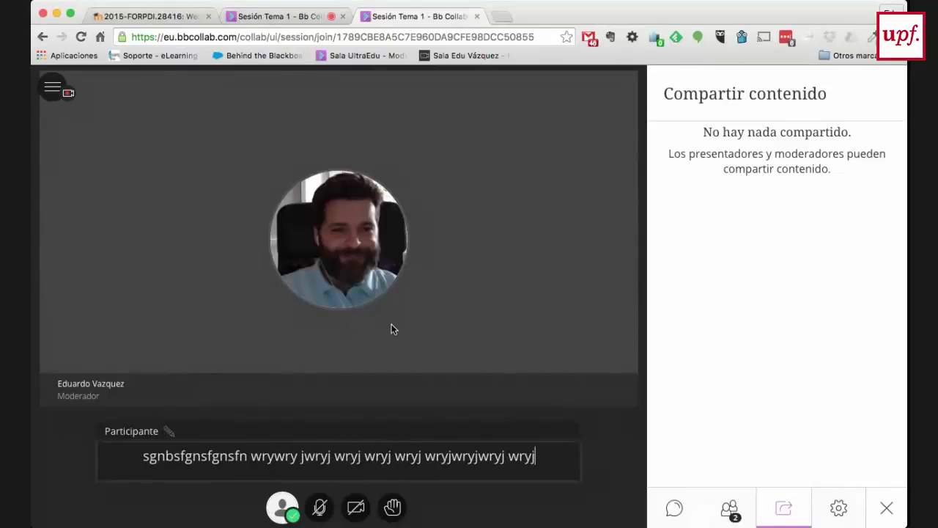
View the caption in the moderator's session and remove the captioner role from Participante.
click(279, 16)
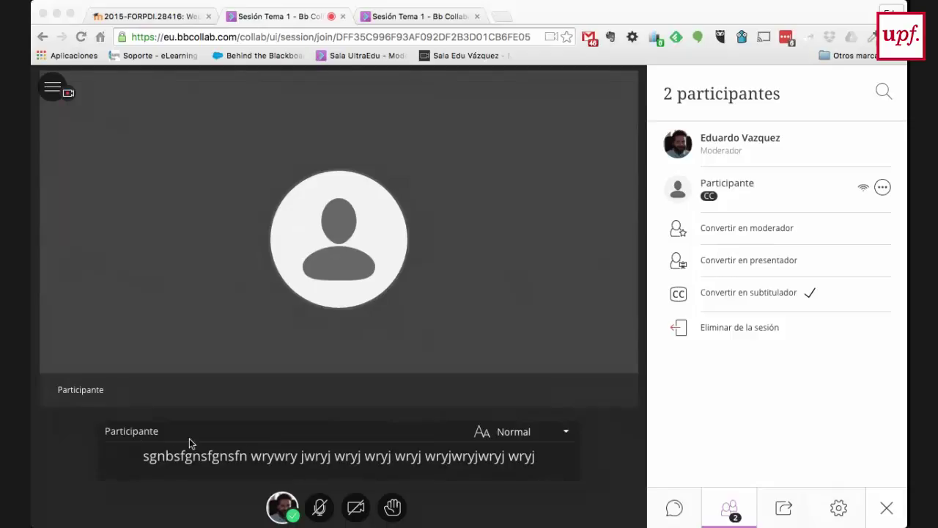
click(157, 433)
click(811, 296)
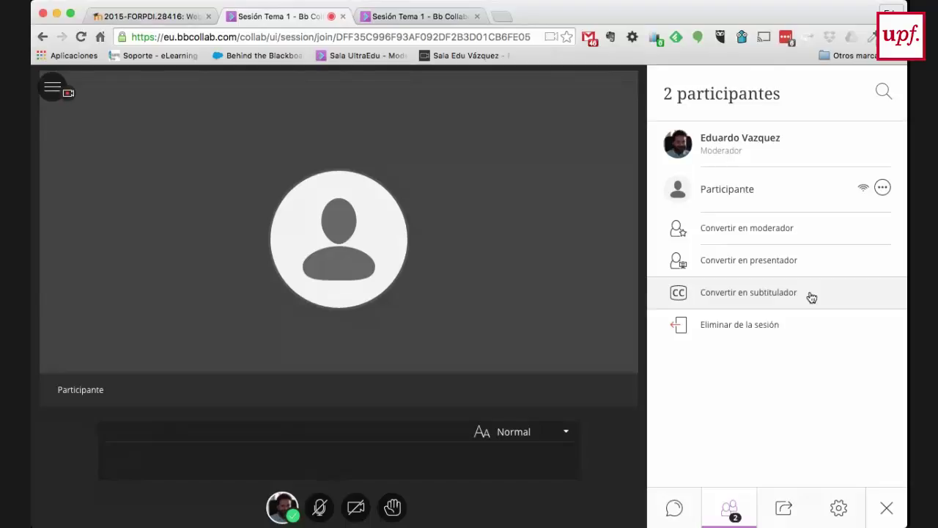
mouse_move(865, 191)
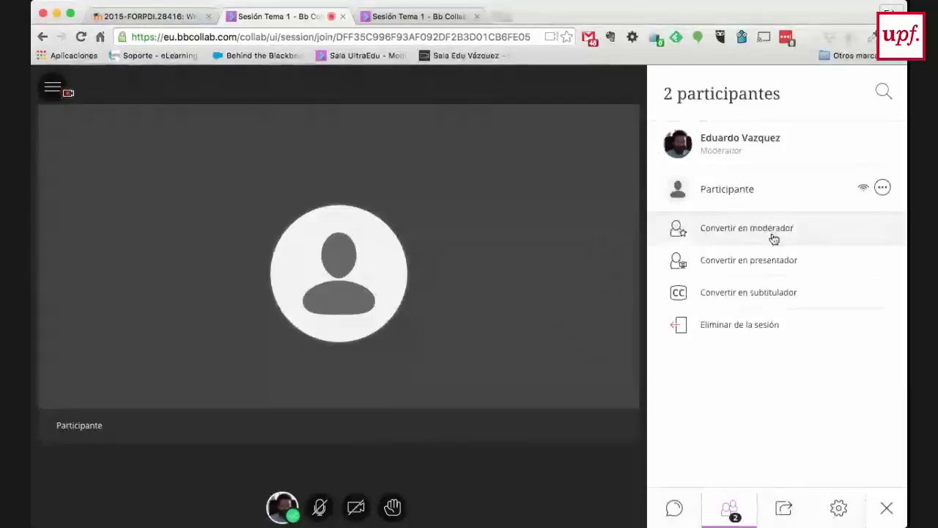
Open the content sharing options in the moderator's session and review the primary and secondary content choices.
click(783, 511)
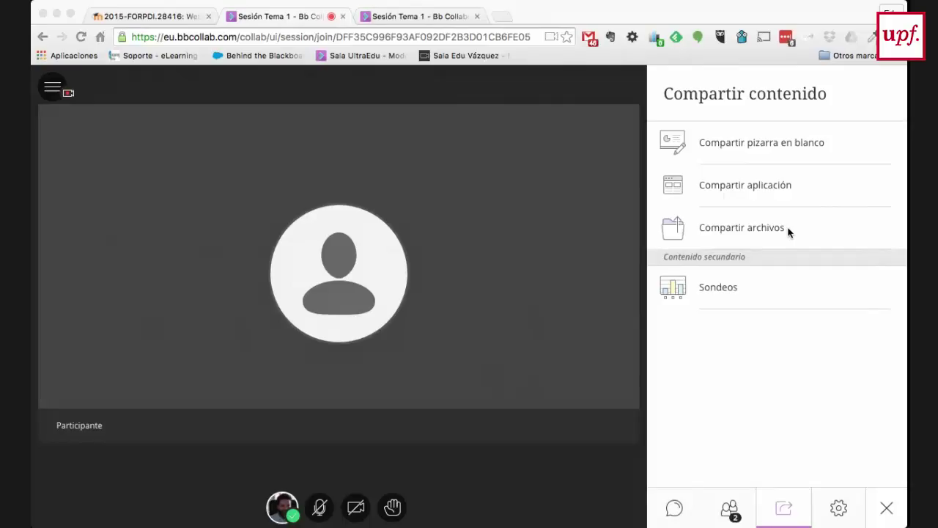
click(817, 423)
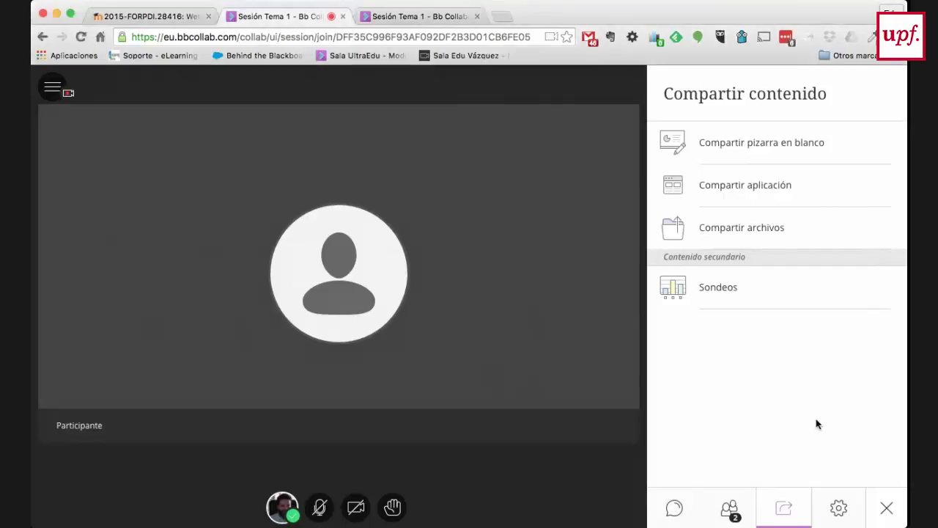
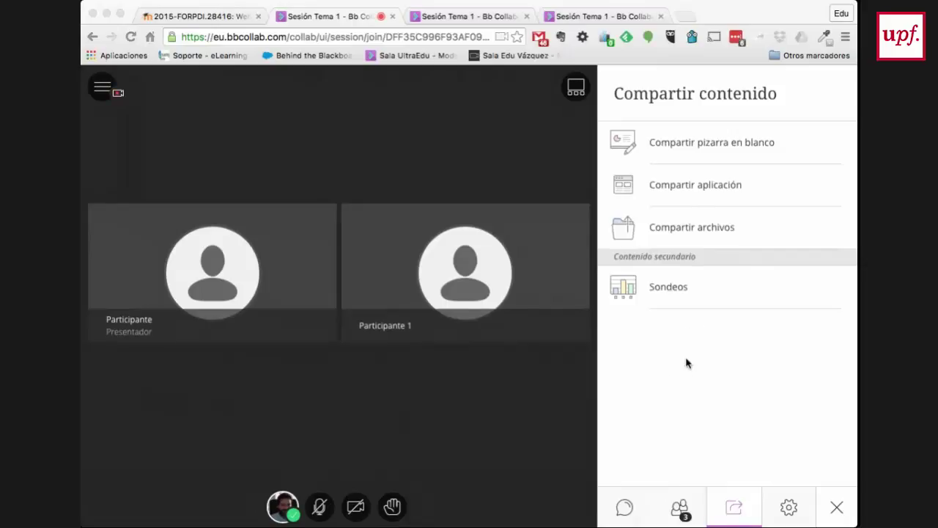
Start a poll with 4 opciones in the moderator's session and hide its window.
click(665, 288)
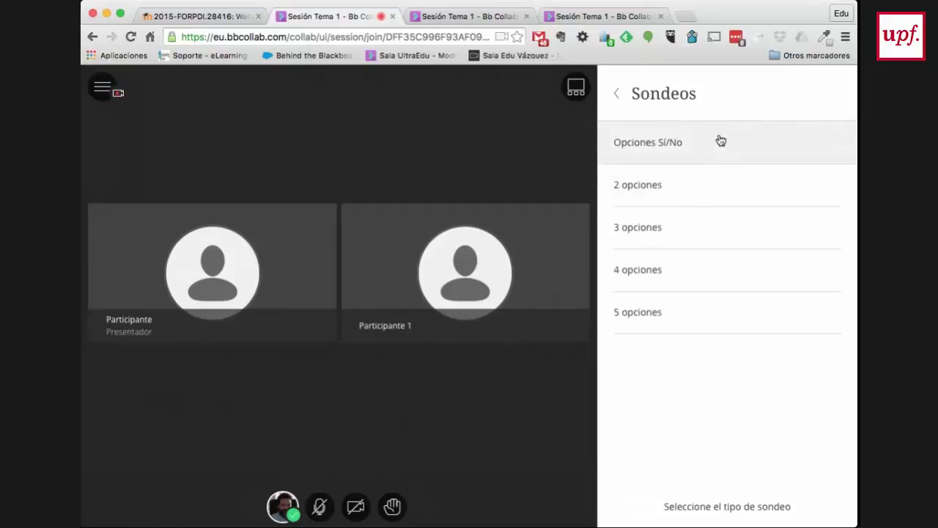
click(722, 279)
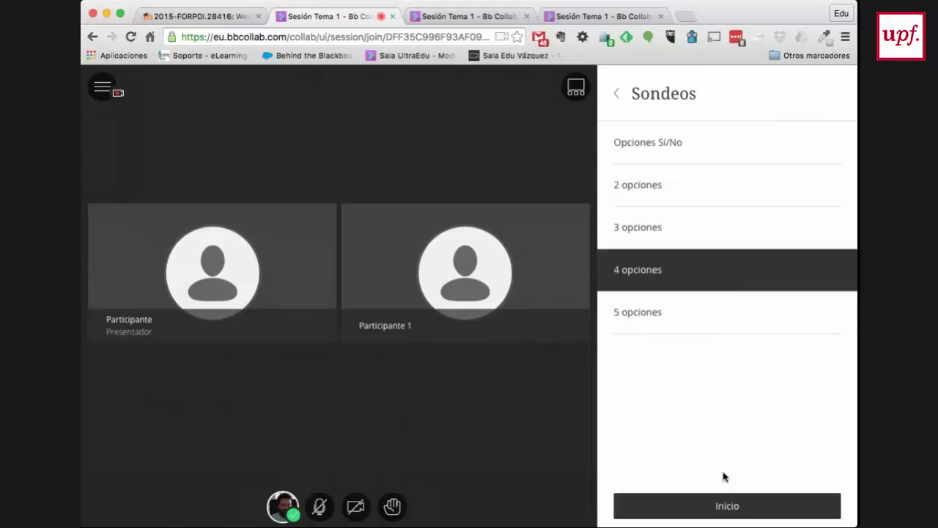
click(726, 504)
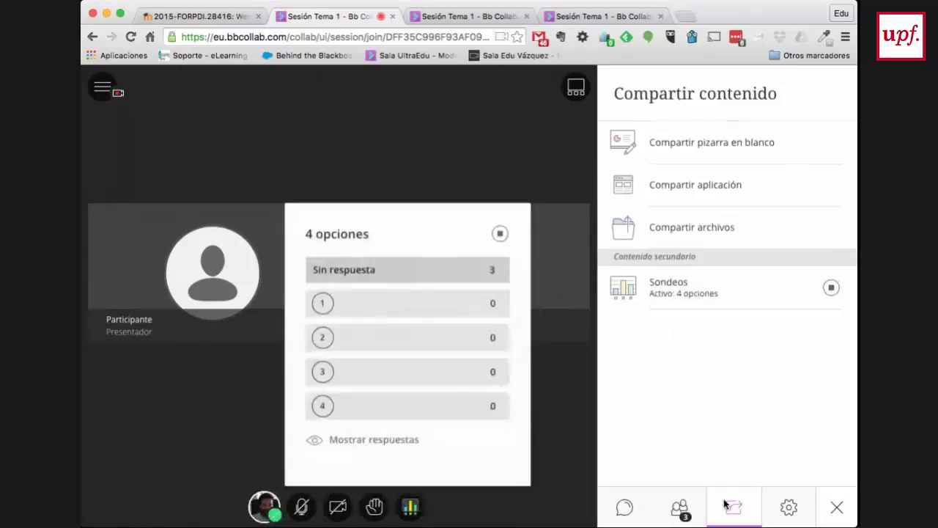
click(412, 508)
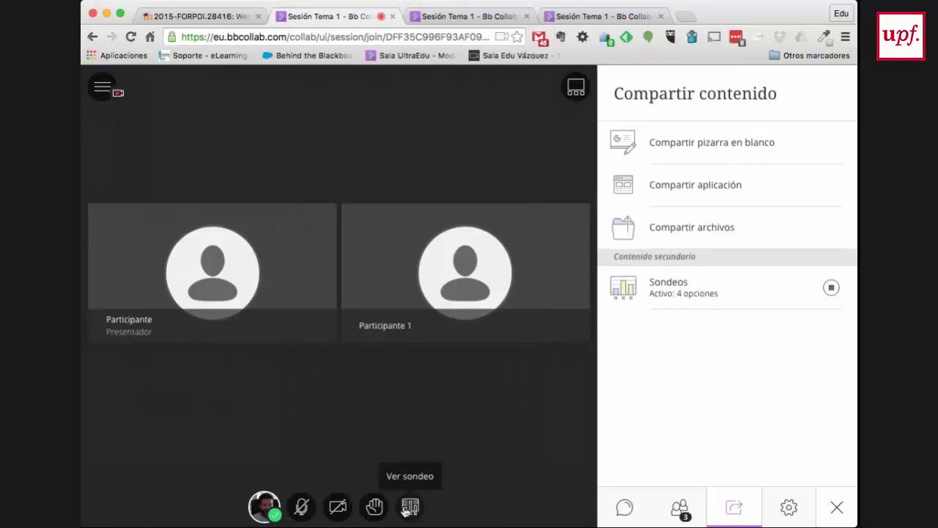
Check the poll in Participante's session and share a blank whiteboard from there.
click(460, 16)
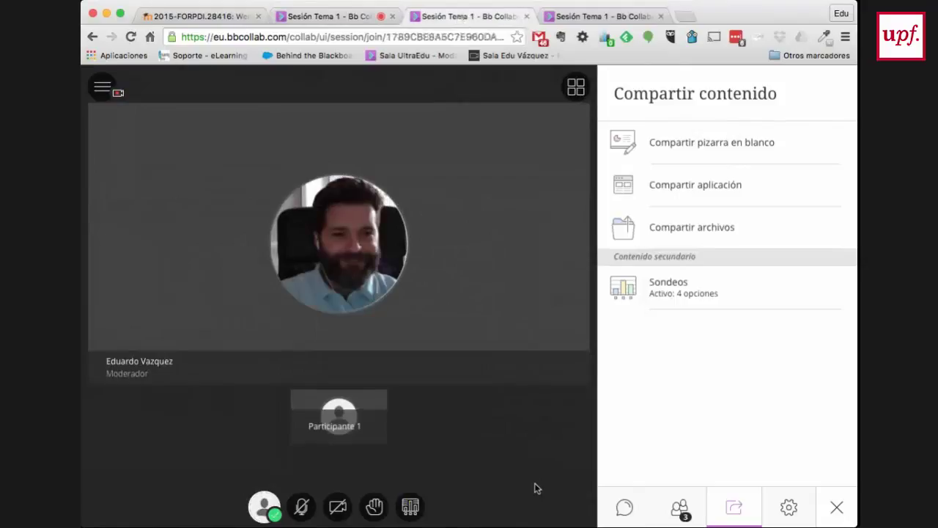
click(410, 505)
click(692, 146)
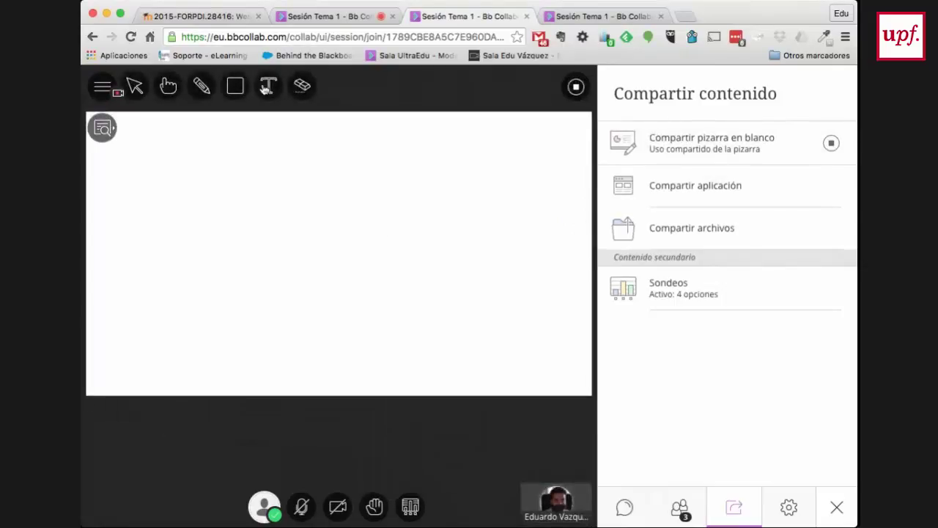
Write the text "Pregunta" on the whiteboard with the answer letters A, B, C and D as separate texts below it.
click(265, 86)
click(151, 169)
text(Pregun)
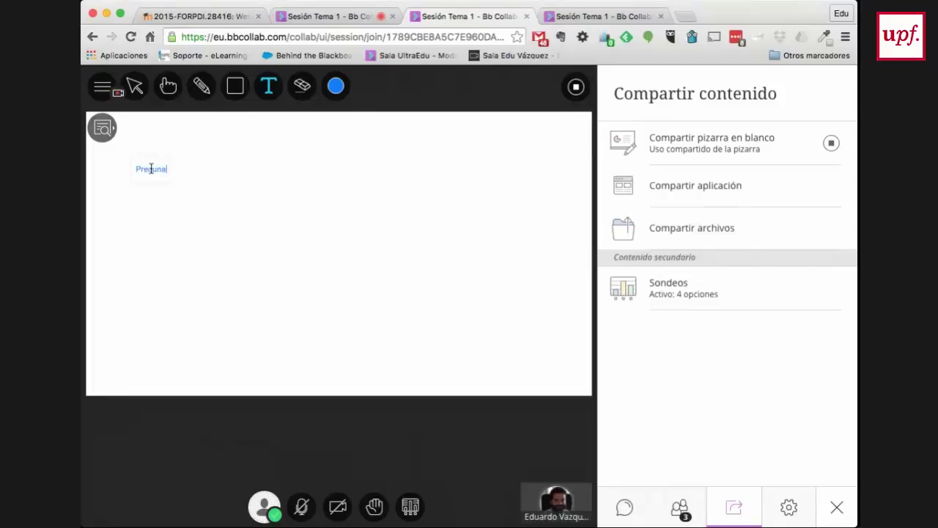
text(ta)
click(143, 228)
click(148, 256)
text(B)
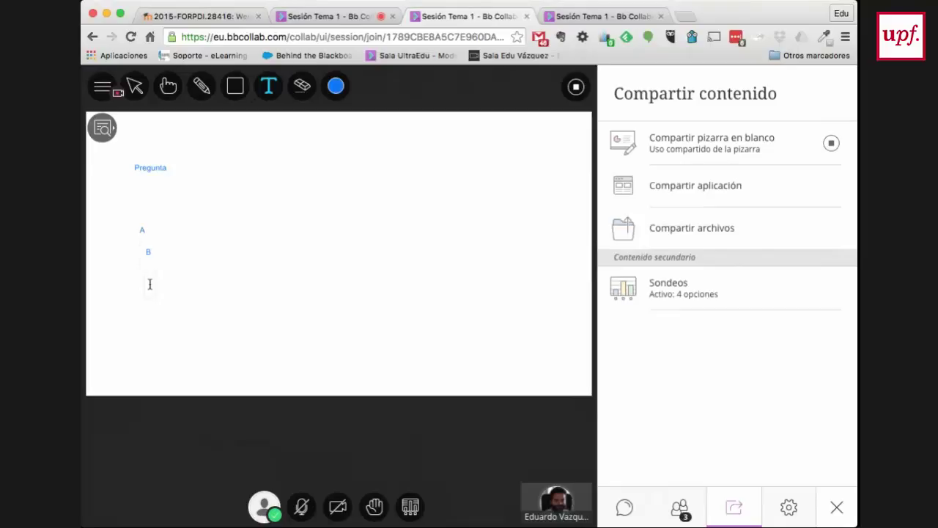
text(C)
Line up the letters A, B, C and D in a column directly beneath "Pregunta" on the whiteboard.
click(135, 86)
drag(143, 232, 150, 195)
drag(149, 250, 150, 207)
drag(147, 288, 150, 223)
drag(155, 314, 151, 238)
click(361, 349)
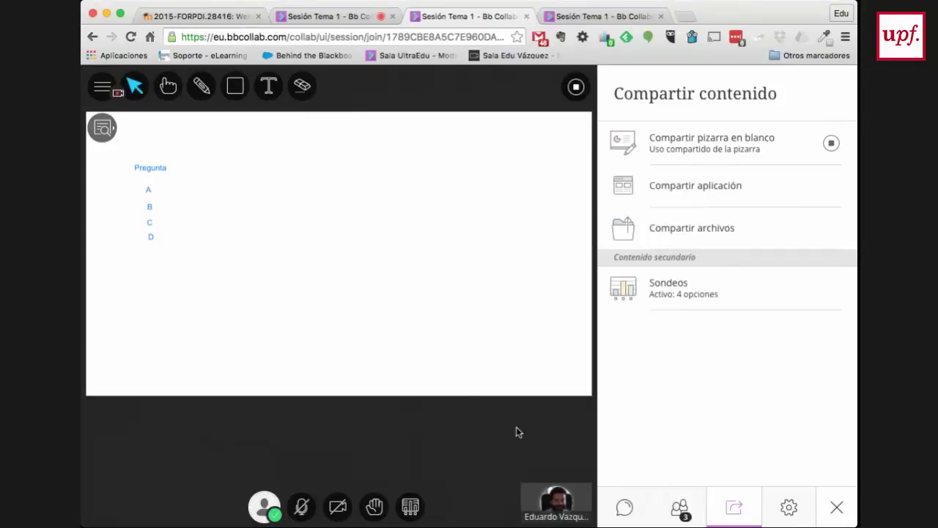
Answer the poll with option 4 in Participante 1's session and open the poll results in the moderator's session.
key(ctrl+Tab)
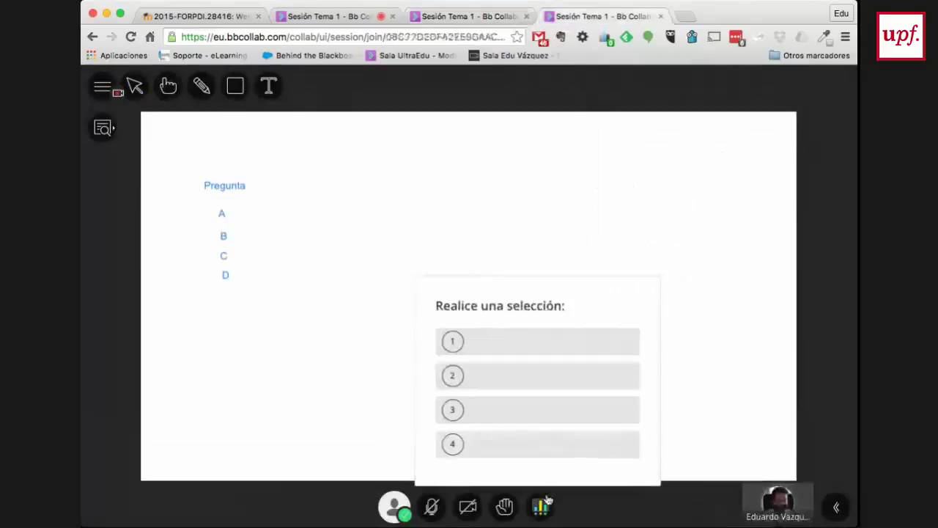
click(485, 442)
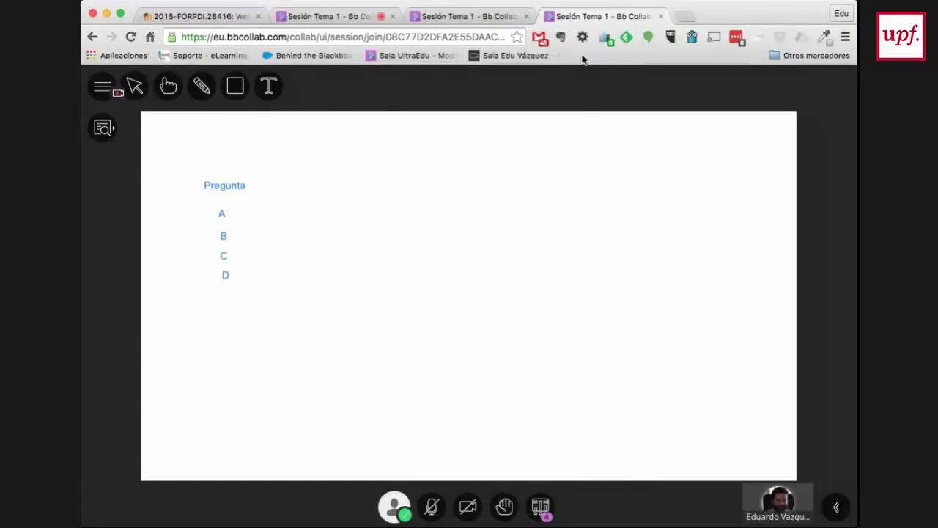
click(329, 18)
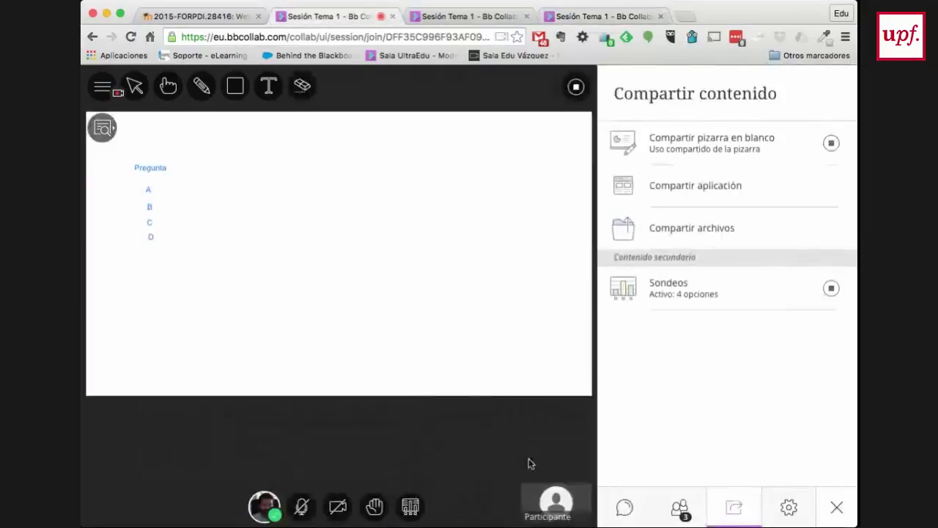
click(410, 506)
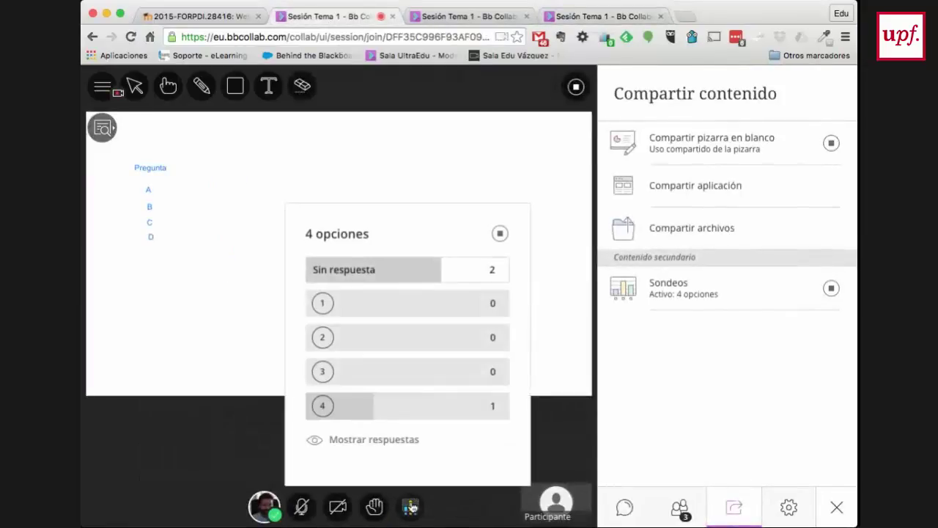
Show the poll responses to the participants and clear the recorded answers.
click(360, 443)
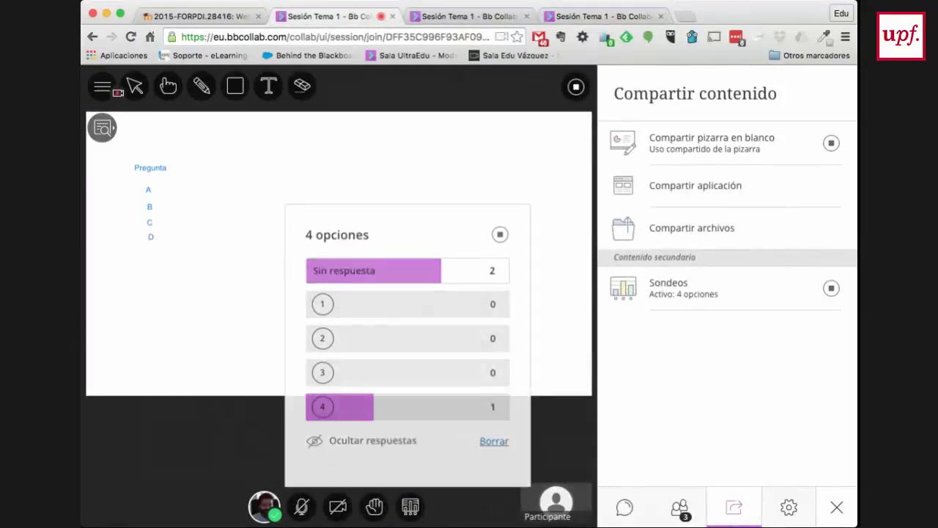
click(410, 506)
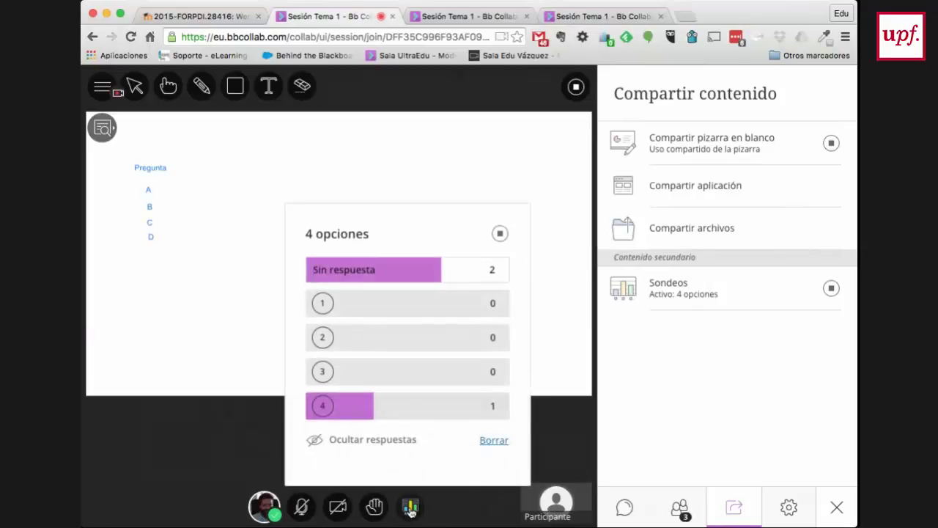
click(493, 440)
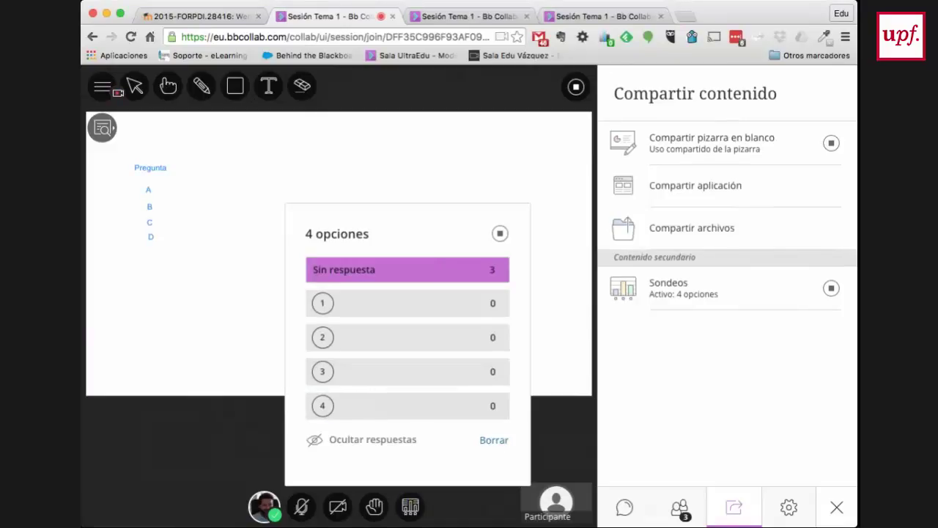
View the poll results in Participante's session and hide the responses again from the moderator's session.
click(423, 18)
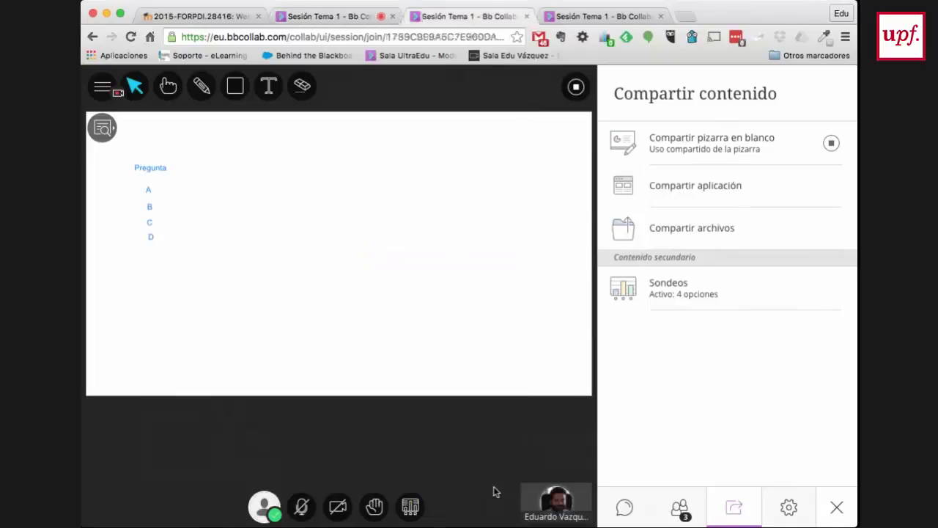
click(412, 505)
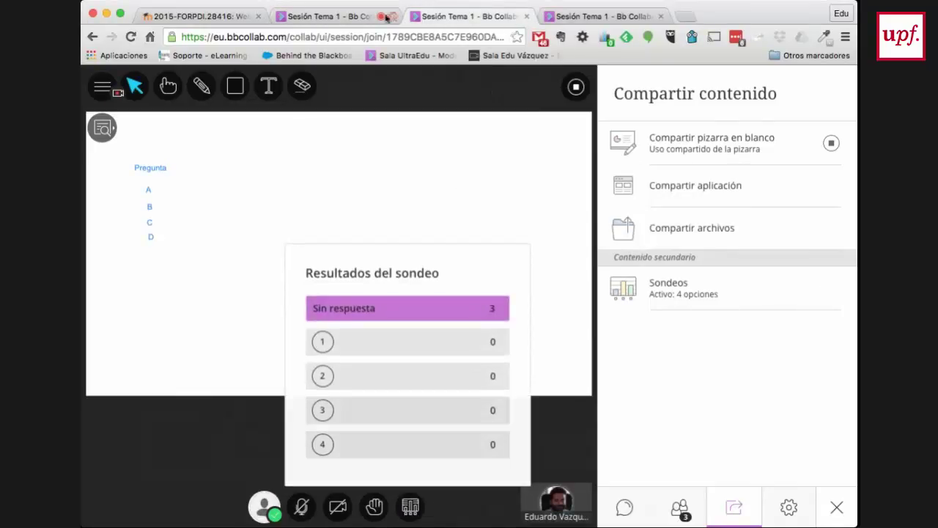
click(337, 16)
click(413, 506)
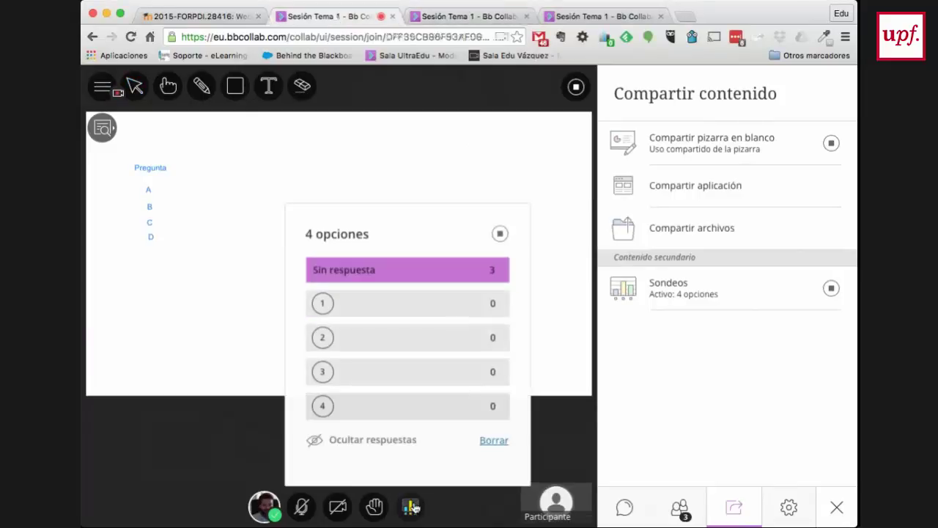
click(386, 448)
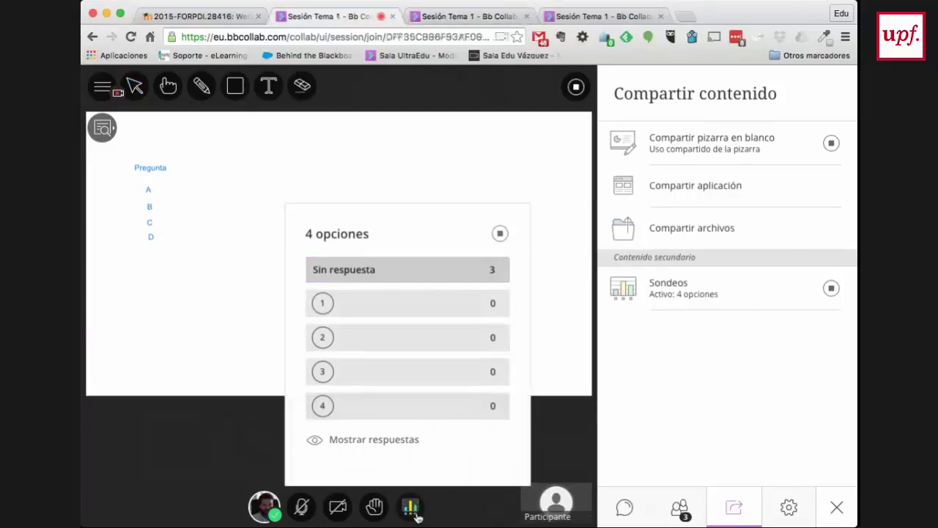
Answer the poll with option 2 as moderator, option 4 as Participante and option 1 as Participante 1.
click(426, 334)
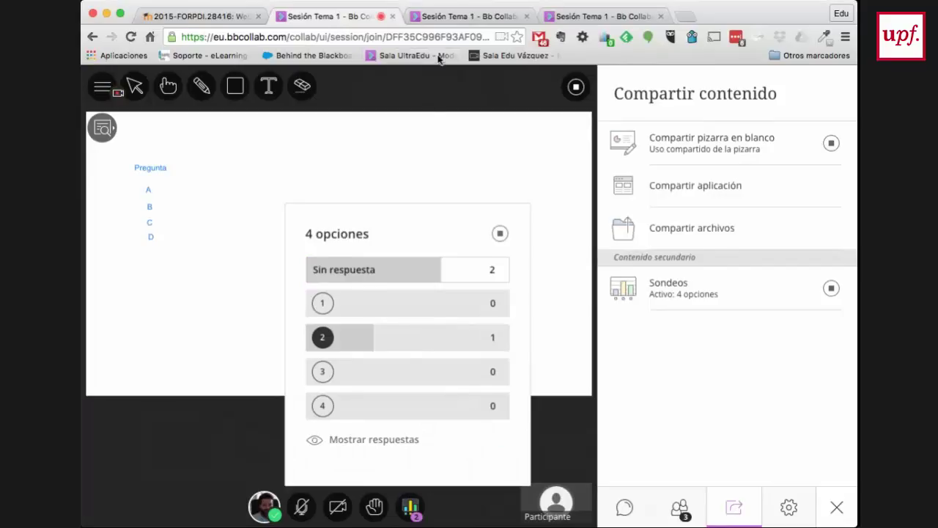
click(444, 18)
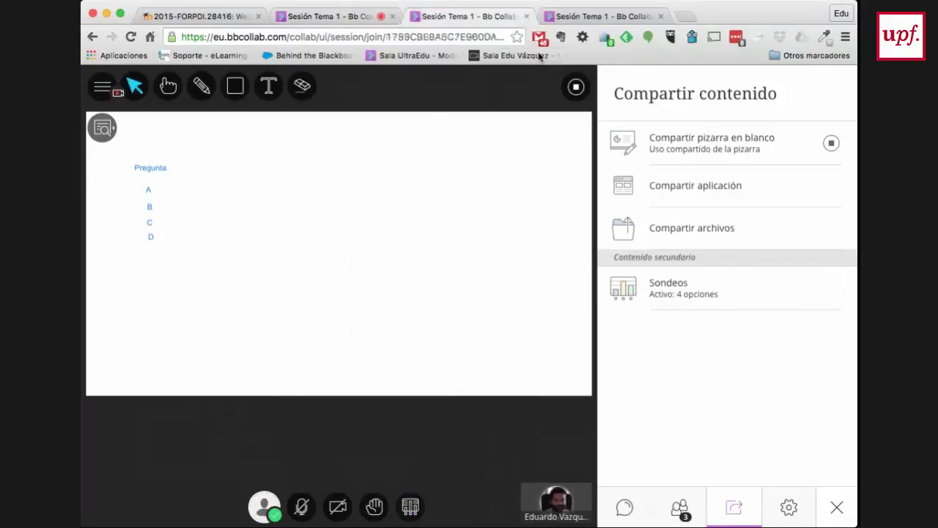
click(409, 505)
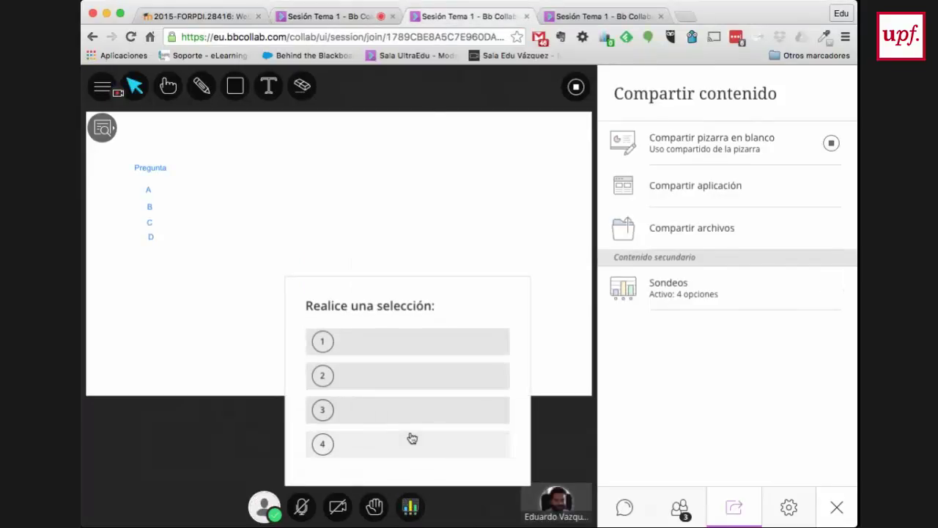
click(412, 437)
click(585, 16)
click(477, 353)
click(325, 16)
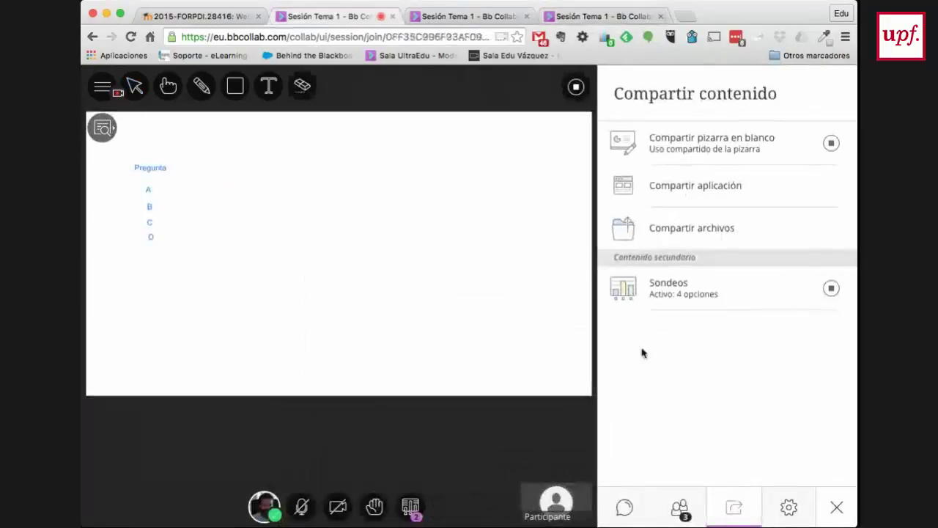
Review each attendee's poll answer in the moderator's participant list and examine the overall poll results.
click(679, 507)
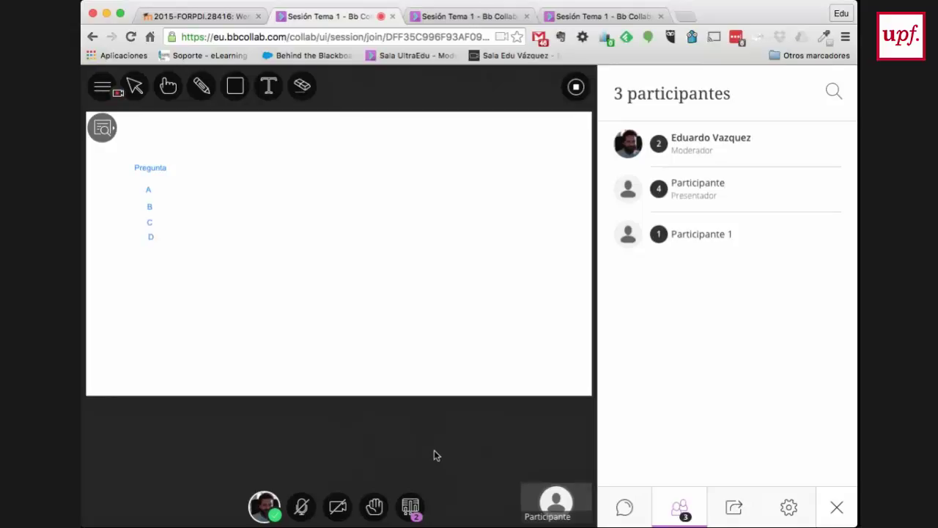
click(729, 512)
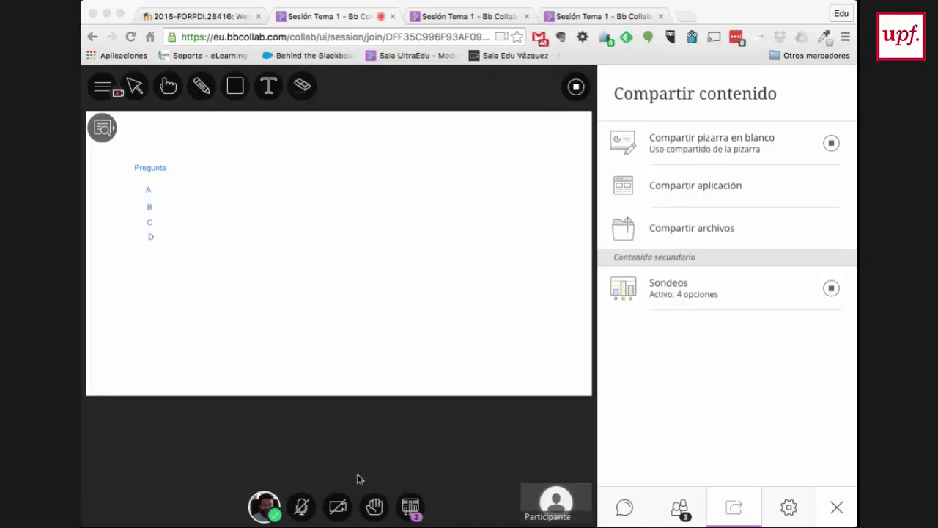
click(411, 513)
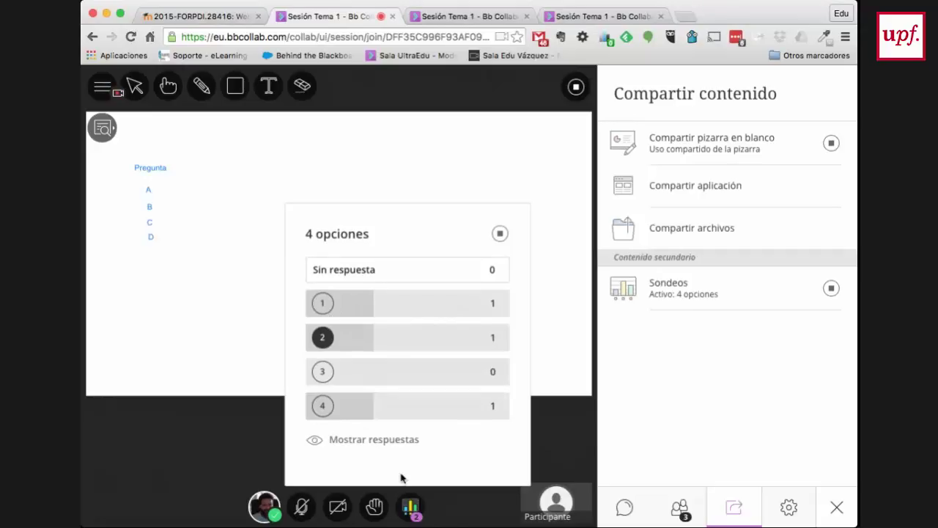
click(411, 513)
click(412, 513)
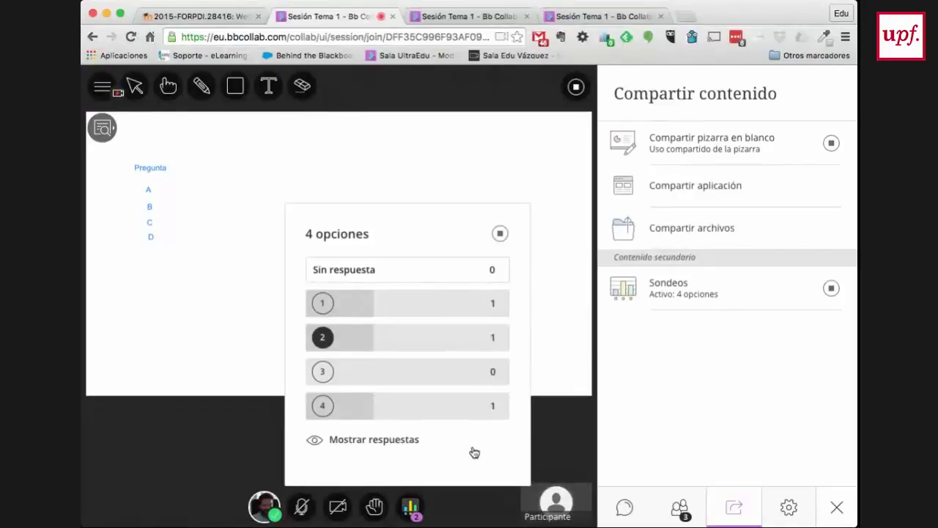
Change Participante 1's poll answer to option 4 and check the poll results in the moderator's session.
click(590, 19)
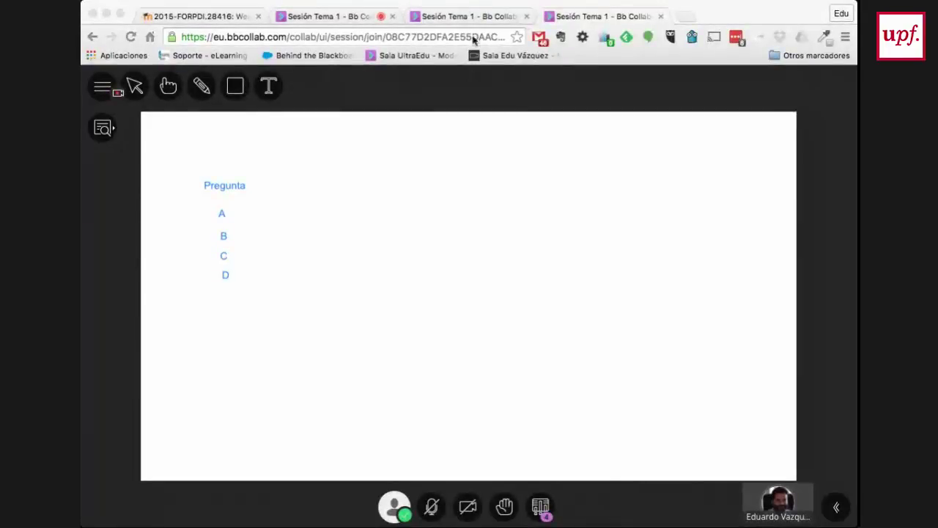
click(319, 22)
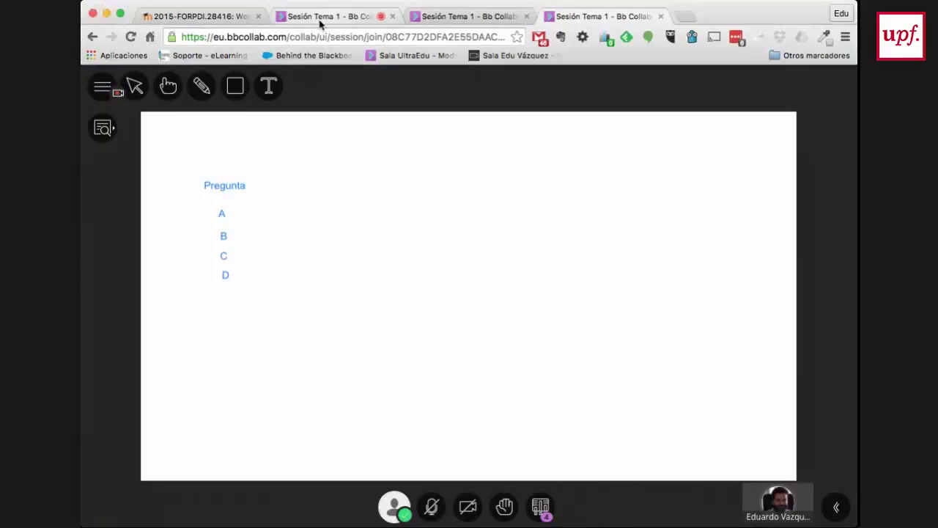
click(320, 18)
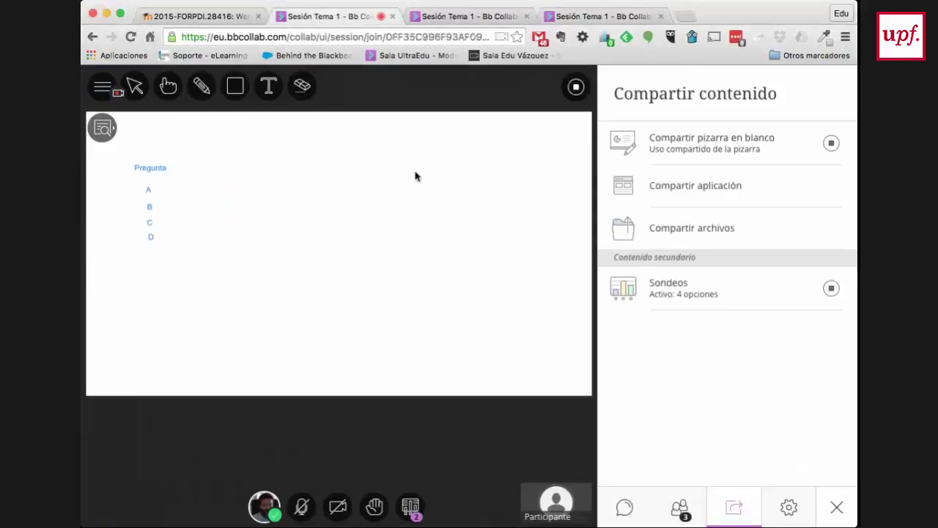
click(410, 507)
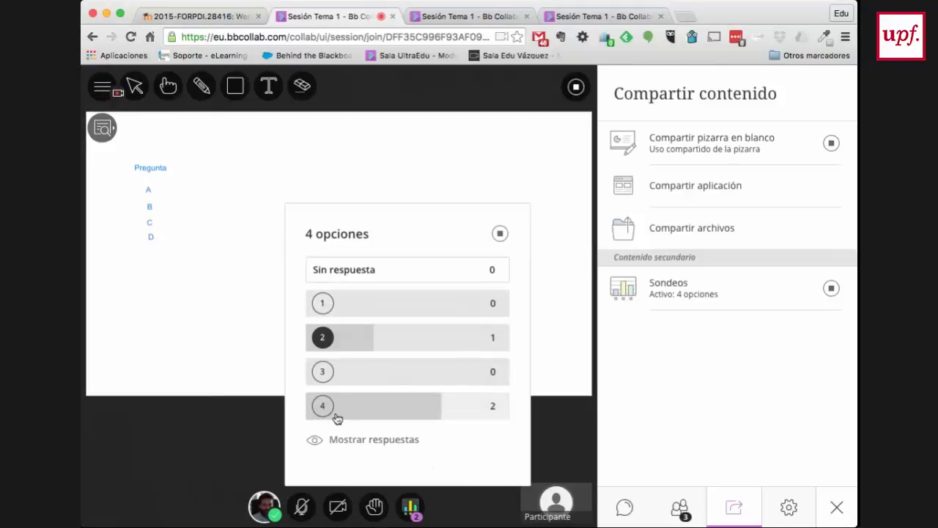
click(433, 491)
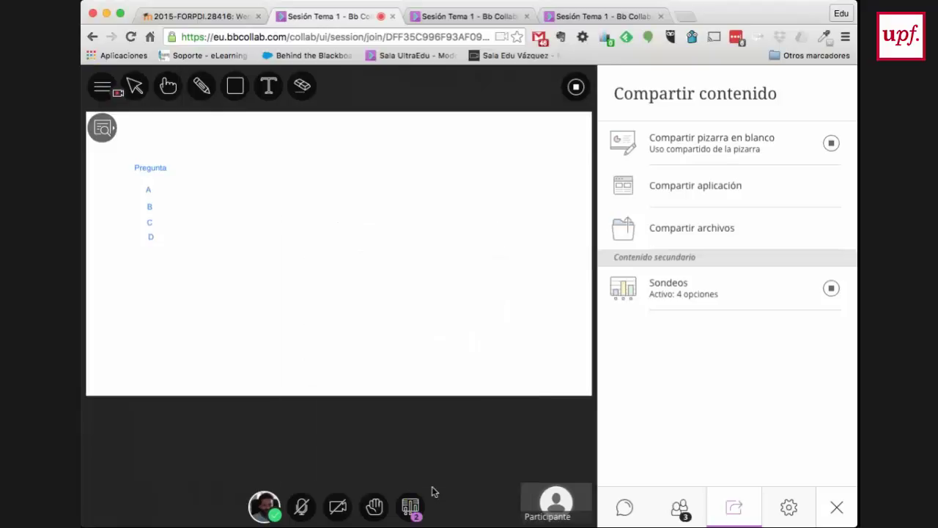
click(414, 512)
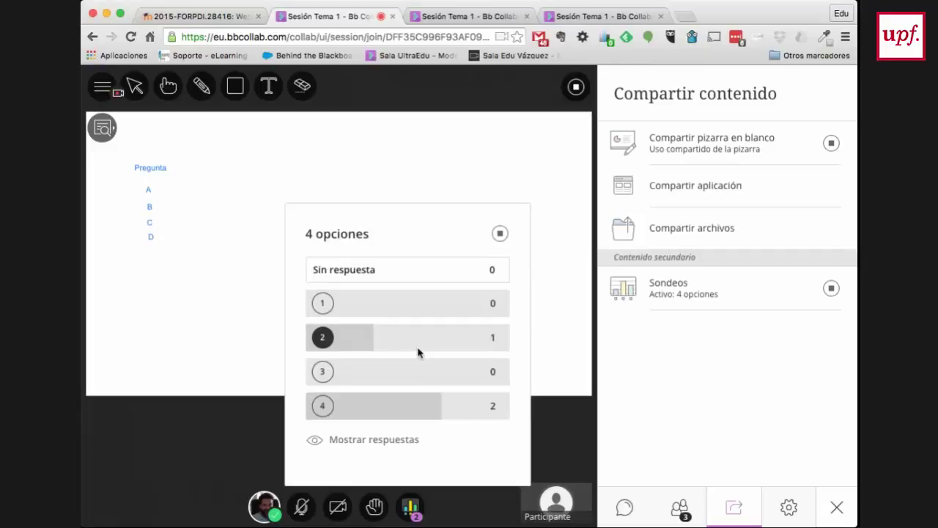
Close the poll results, end the active poll and stop sharing the whiteboard from the moderator's session.
click(683, 415)
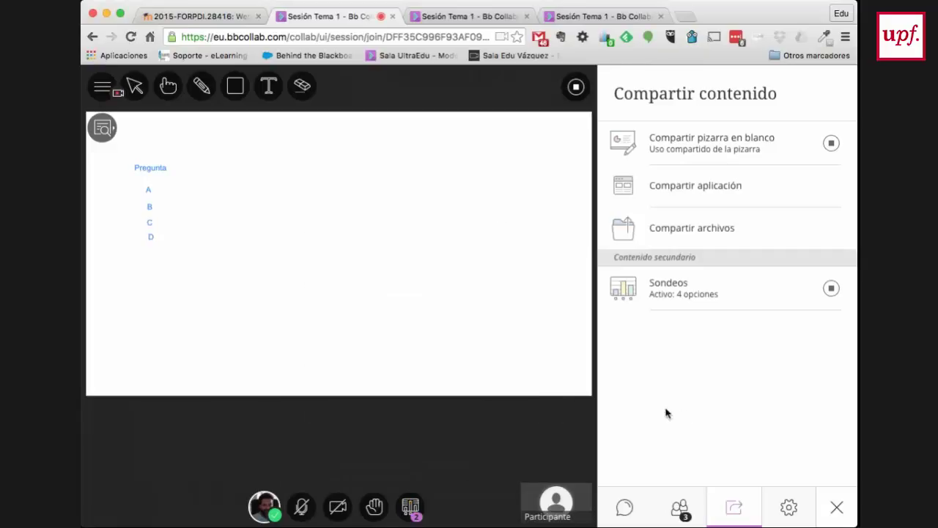
click(830, 289)
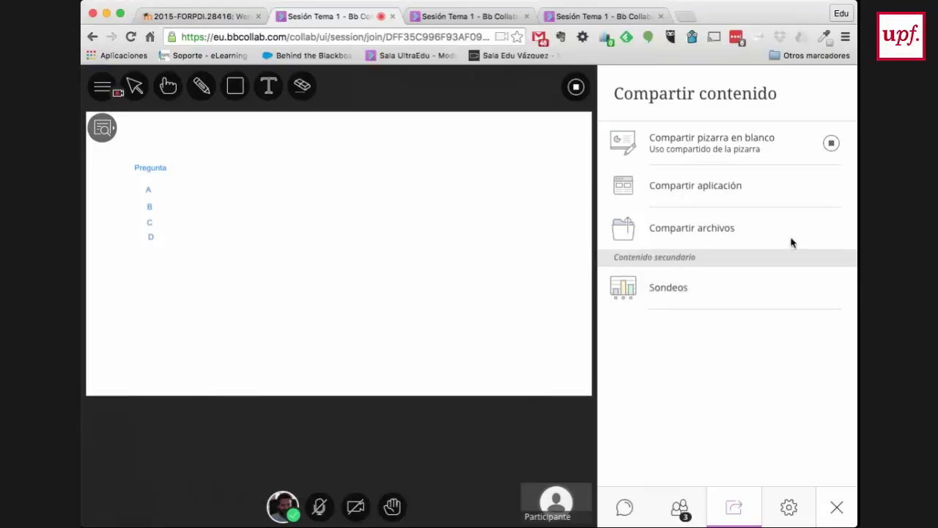
click(831, 144)
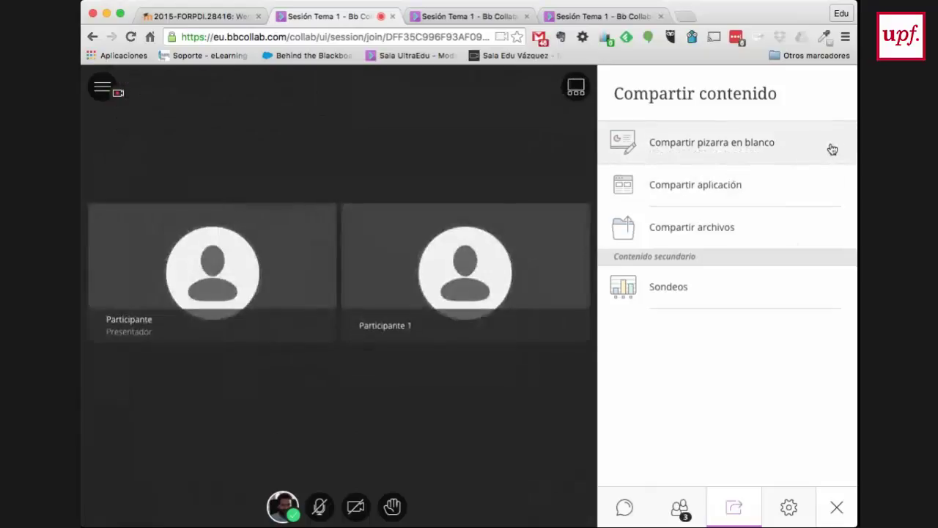
Try the single-speaker video layout in the moderator's session and return to the side-by-side participant view.
click(576, 89)
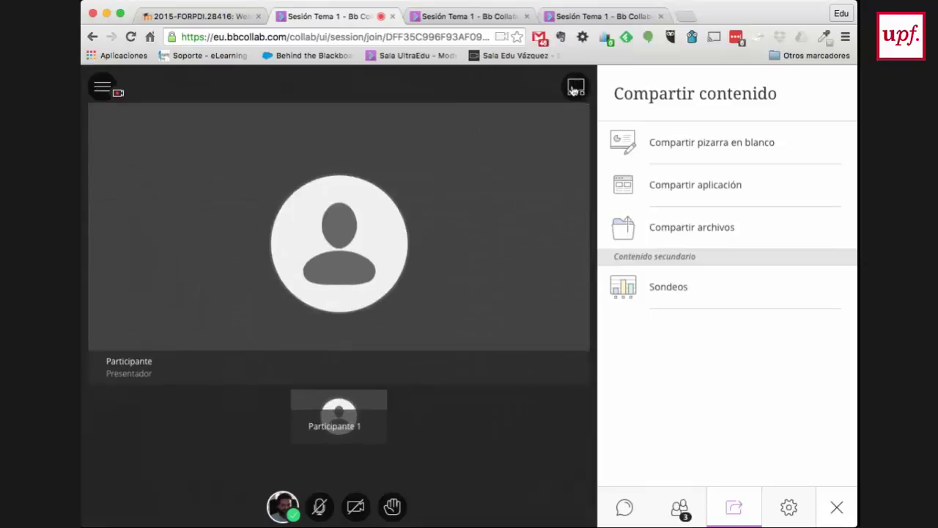
click(576, 88)
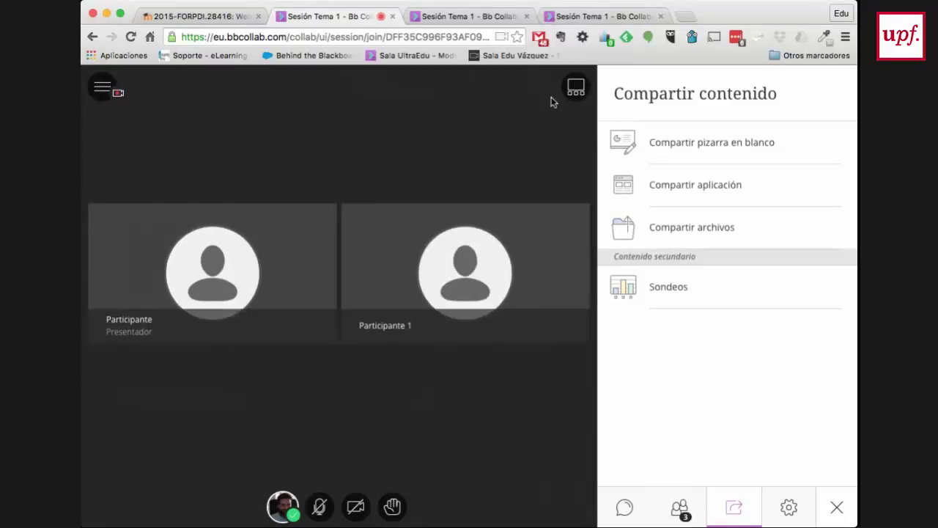